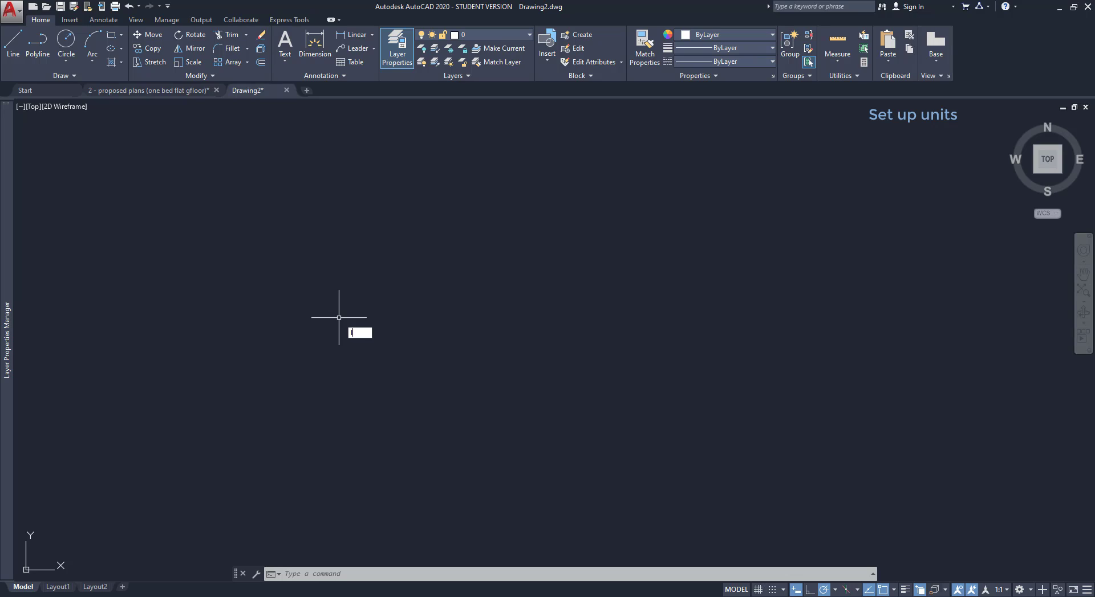
# Draw a 5-unit line with the L command.
pyautogui.write('l')
pyautogui.press('Return')
pyautogui.click(324, 302)
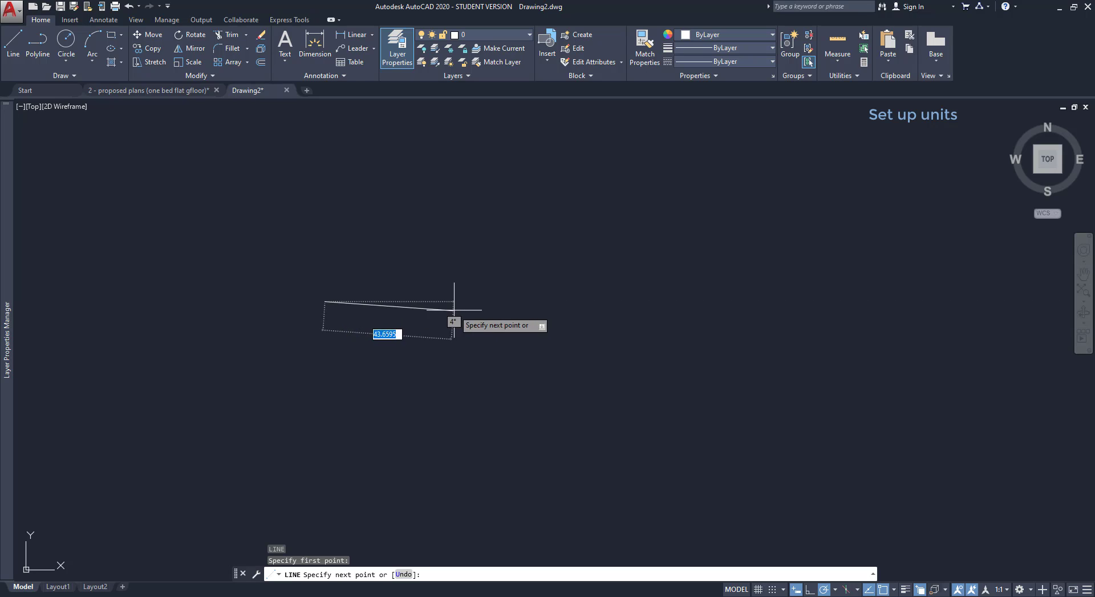
pyautogui.write('5')
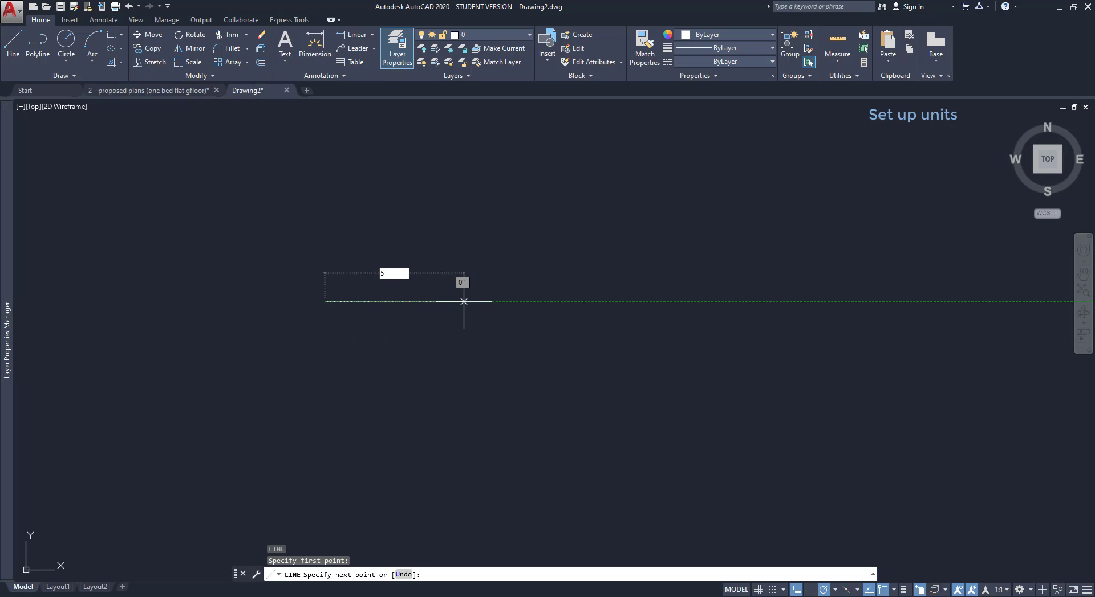
pyautogui.press('Return')
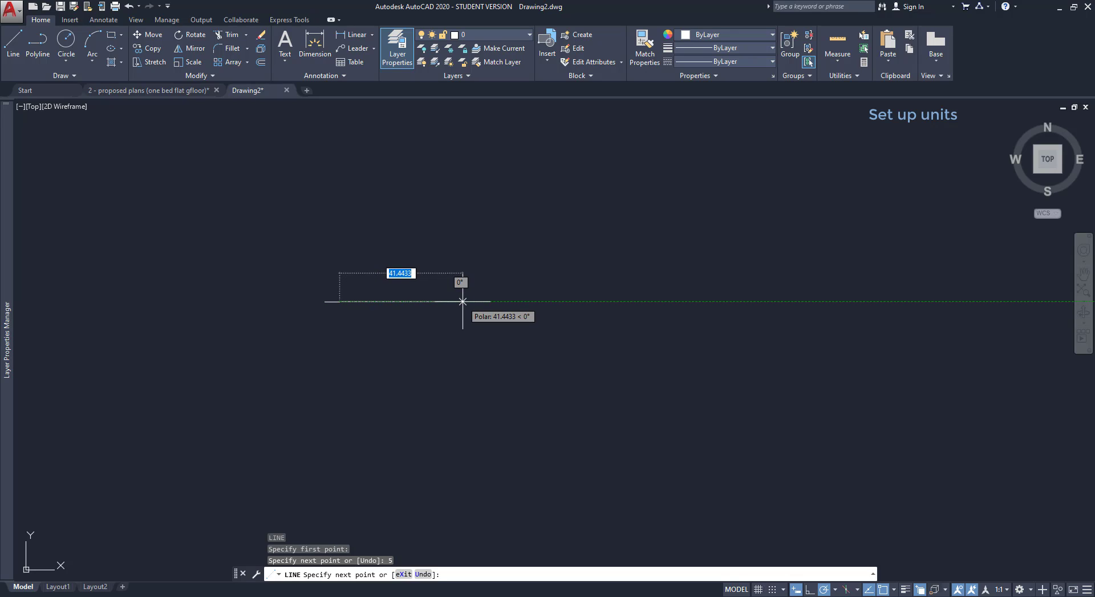
pyautogui.press('Escape')
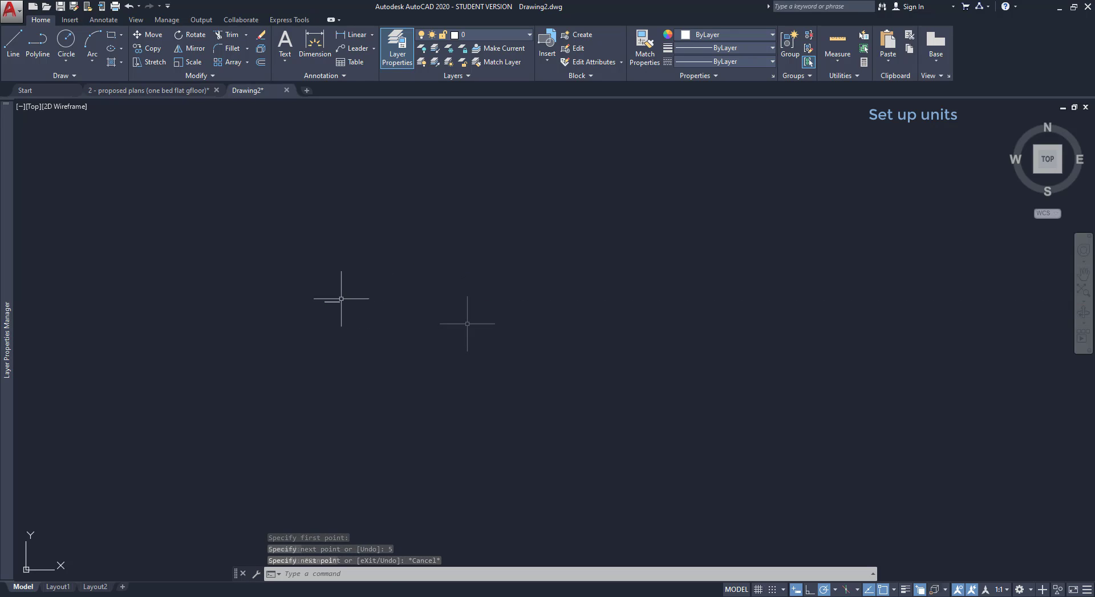
# Draw a second line 1000 units long and pan along it.
pyautogui.write('L')
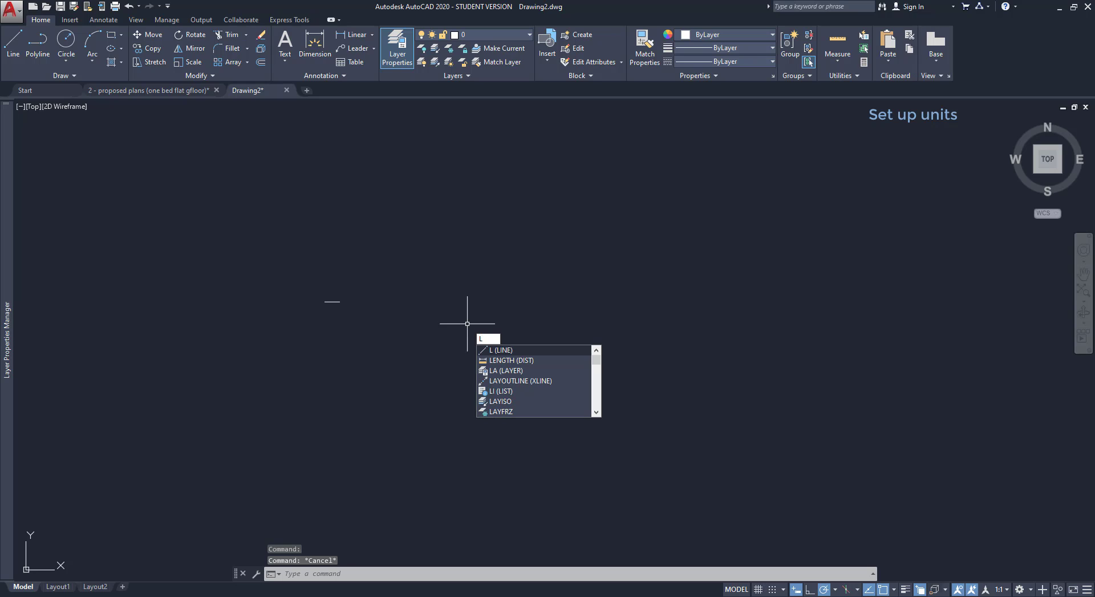
pyautogui.press('Return')
pyautogui.click(320, 343)
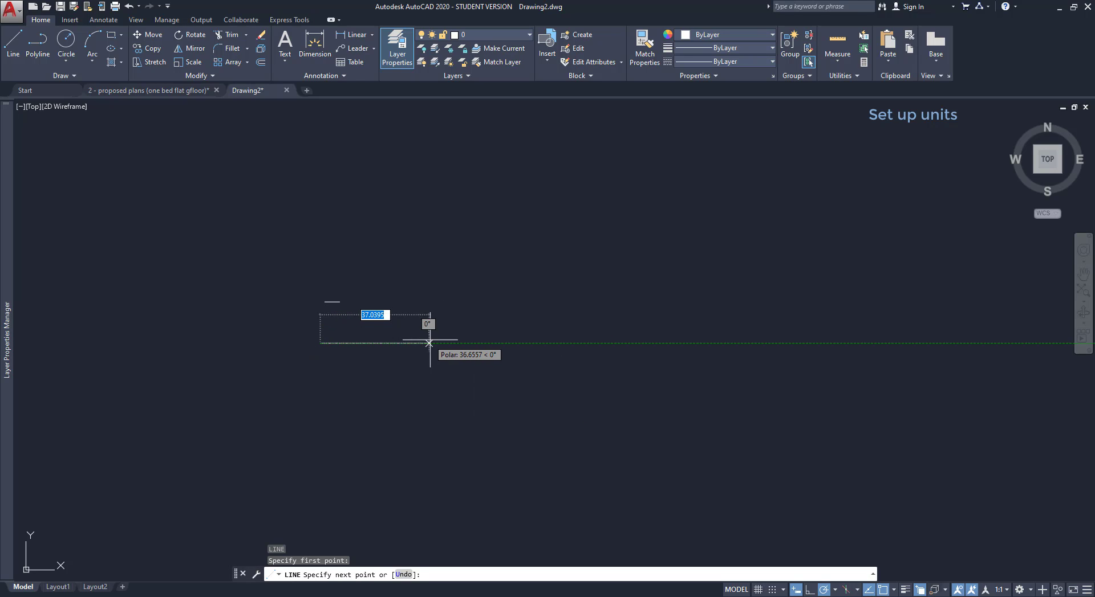
pyautogui.write('100')
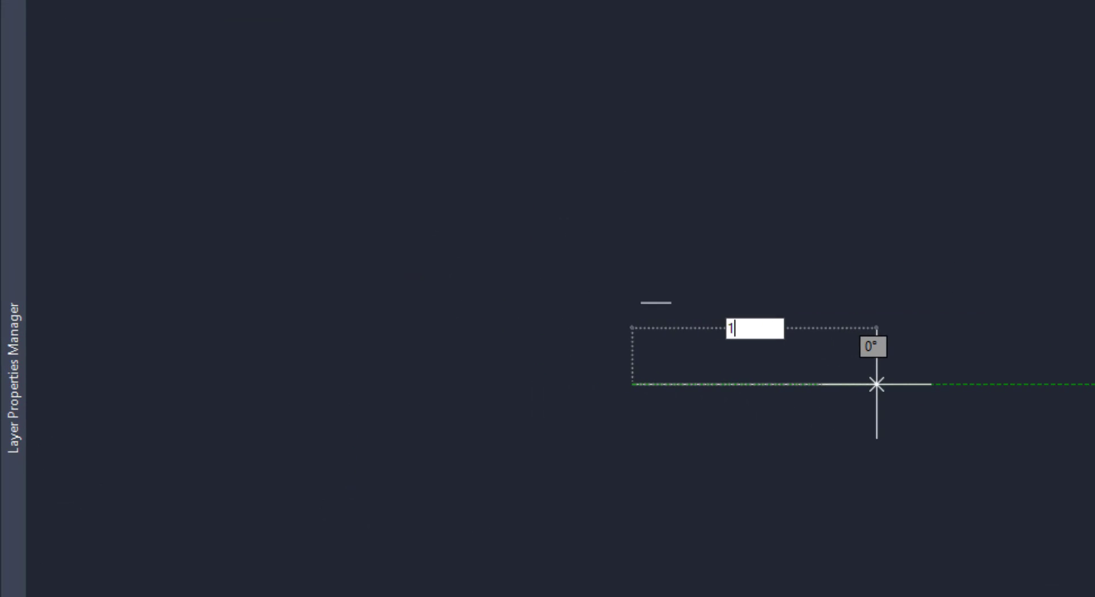
pyautogui.write('0')
pyautogui.press('Return')
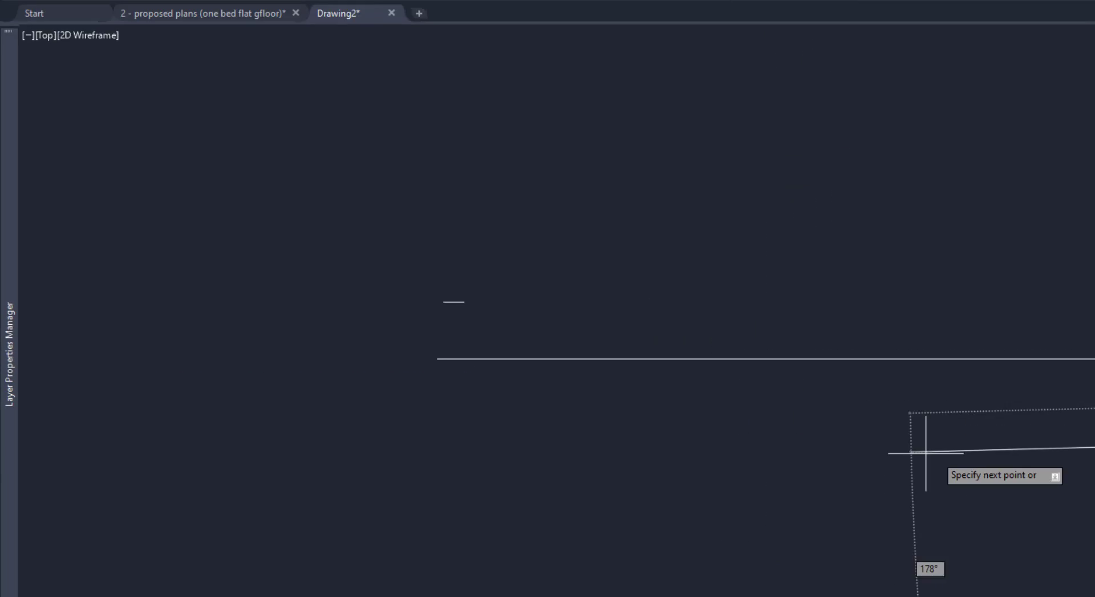
pyautogui.moveTo(863, 440); pyautogui.dragTo(641, 438, button='middle')
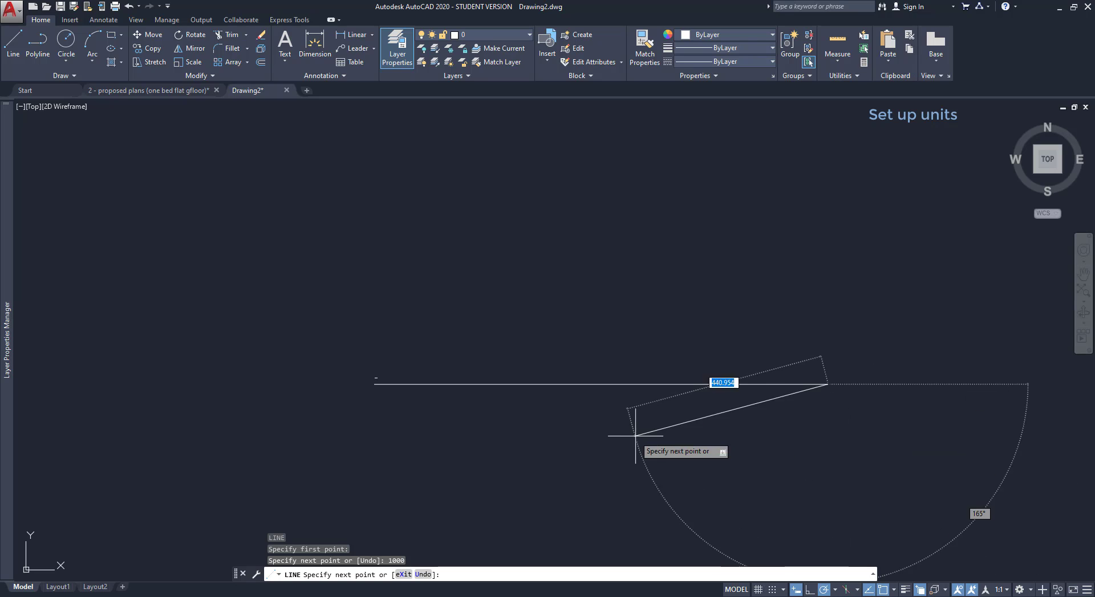
pyautogui.press('Escape')
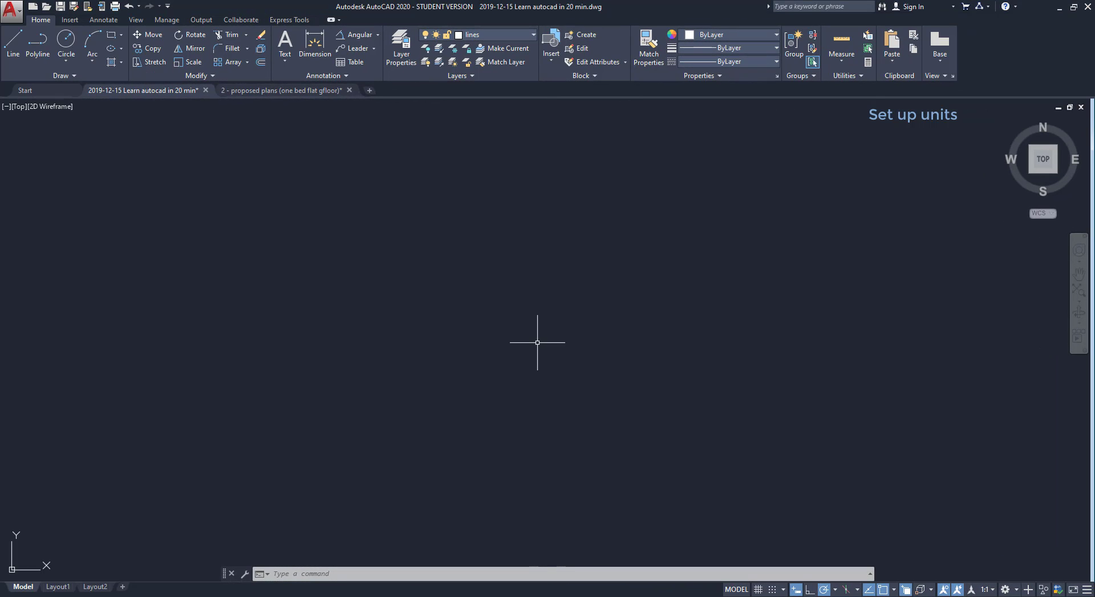
# Open Drawing Units with UNITS and set length precision to 0.
pyautogui.write('UNITS')
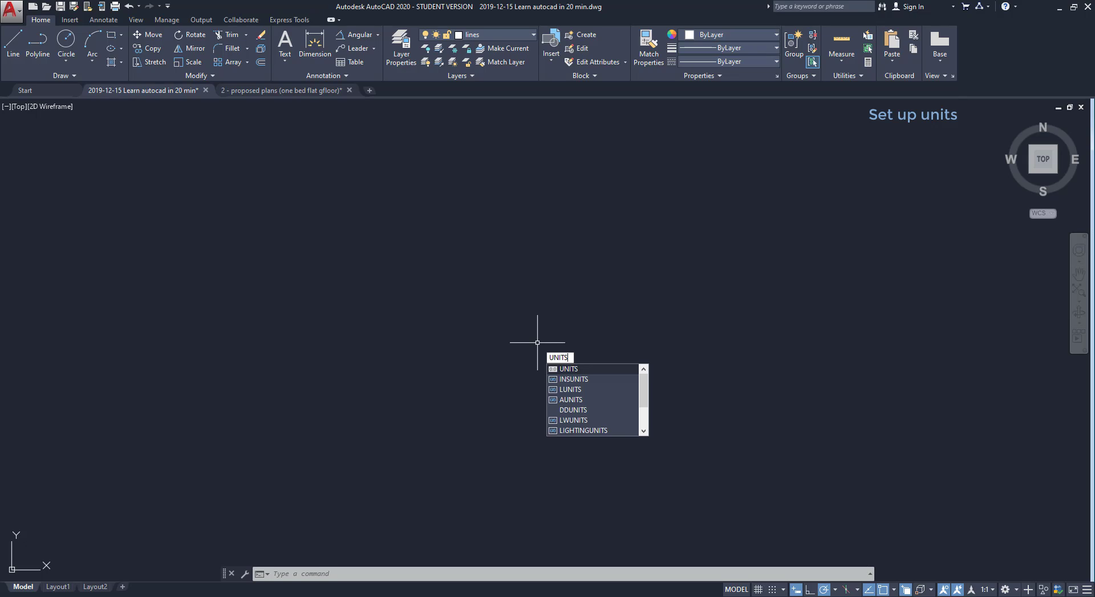
pyautogui.press('Return')
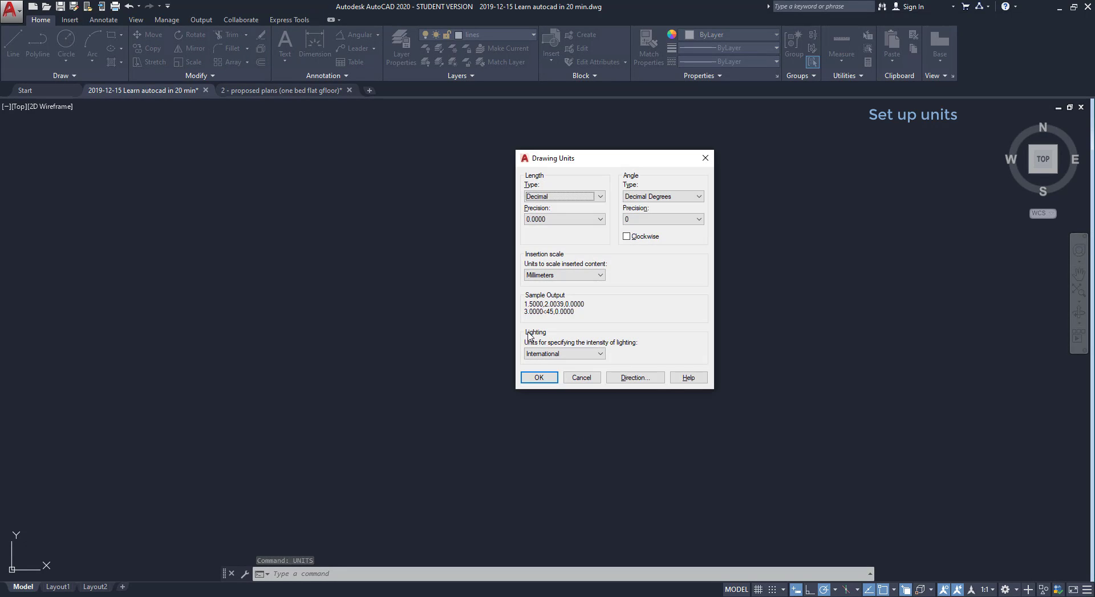
pyautogui.click(600, 197)
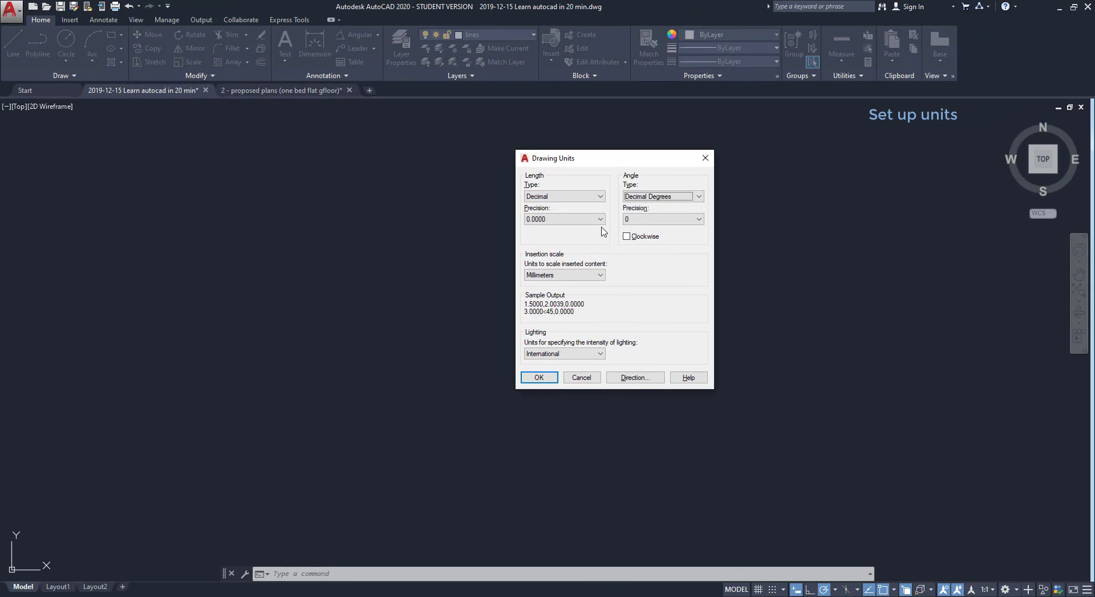
pyautogui.click(599, 222)
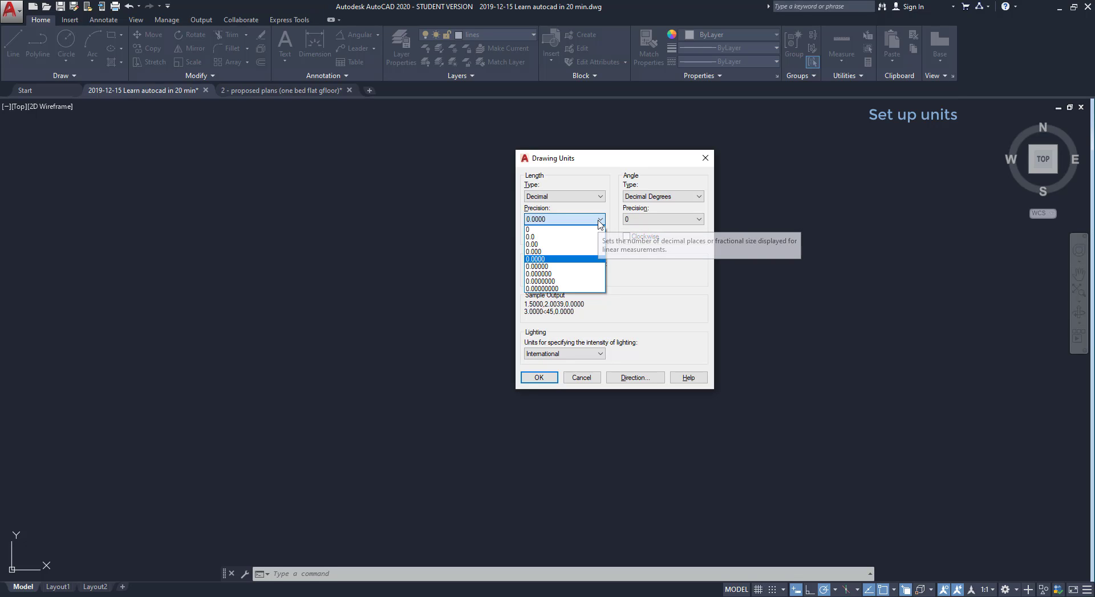
pyautogui.click(598, 230)
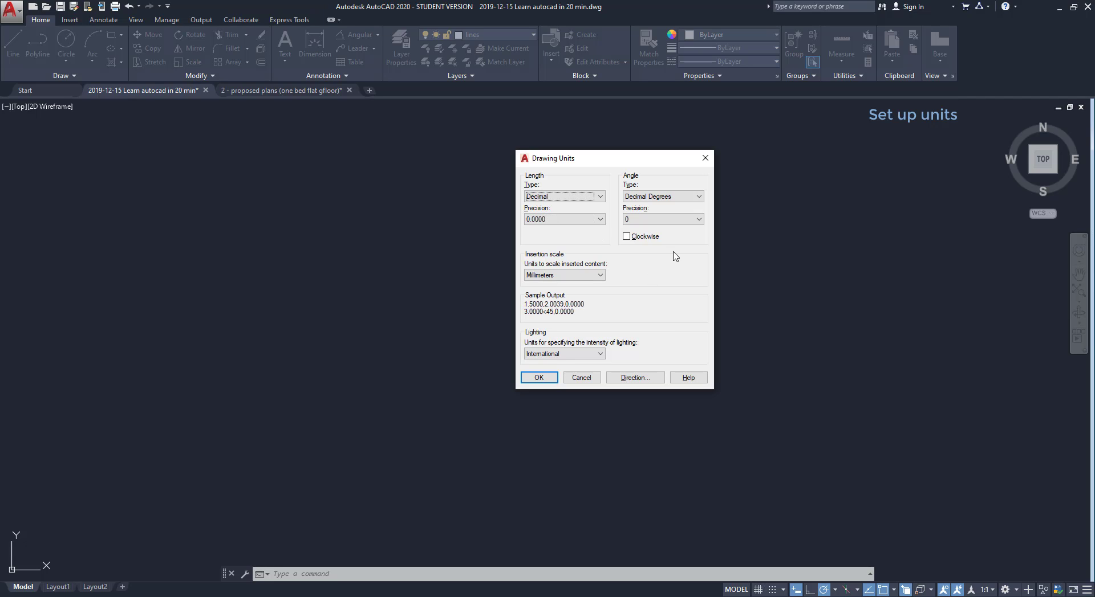
# Keep Decimal Degrees angles and Millimeters insertion scale, then apply the unit settings.
pyautogui.click(698, 197)
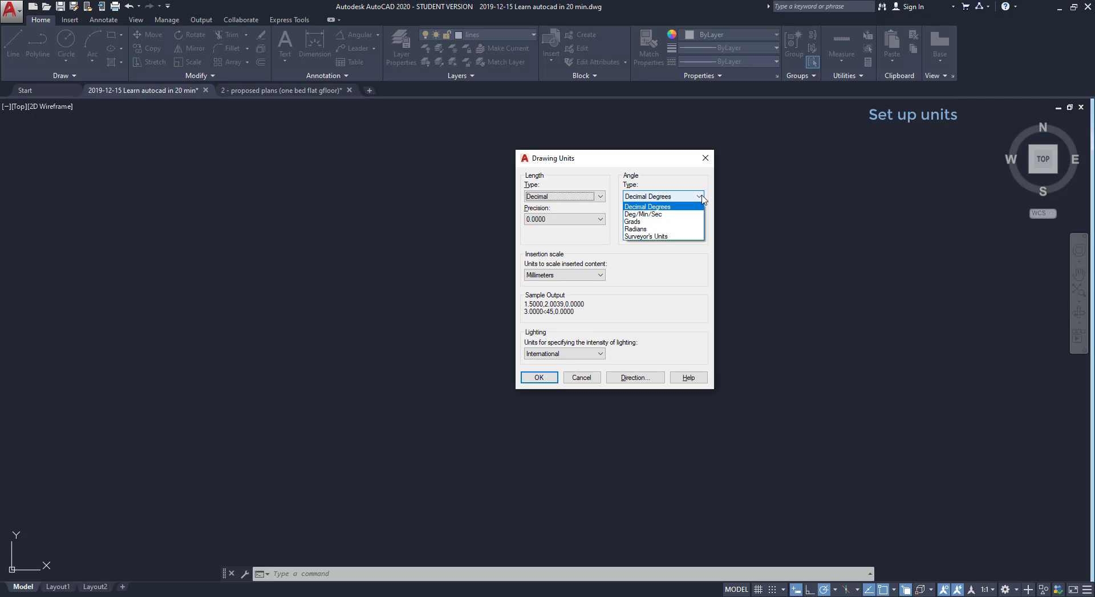
pyautogui.click(678, 265)
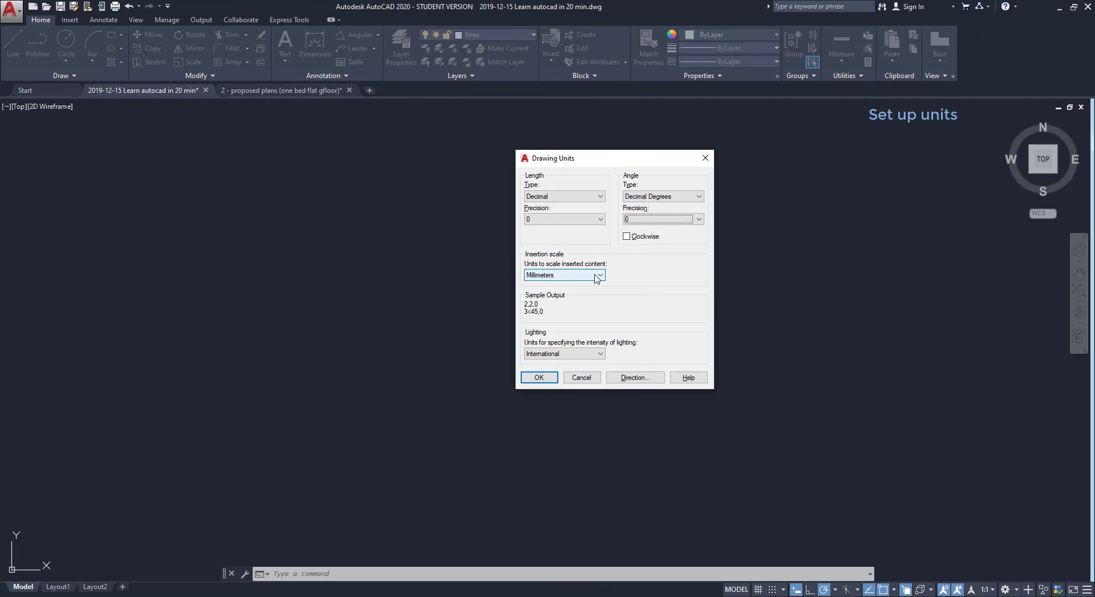
pyautogui.click(596, 277)
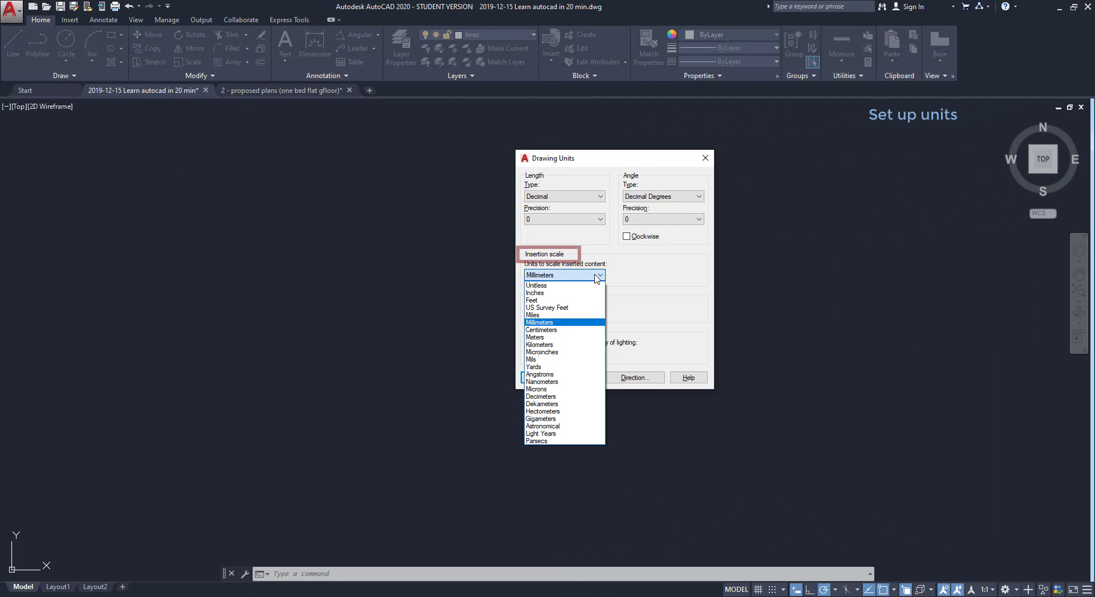
pyautogui.click(578, 323)
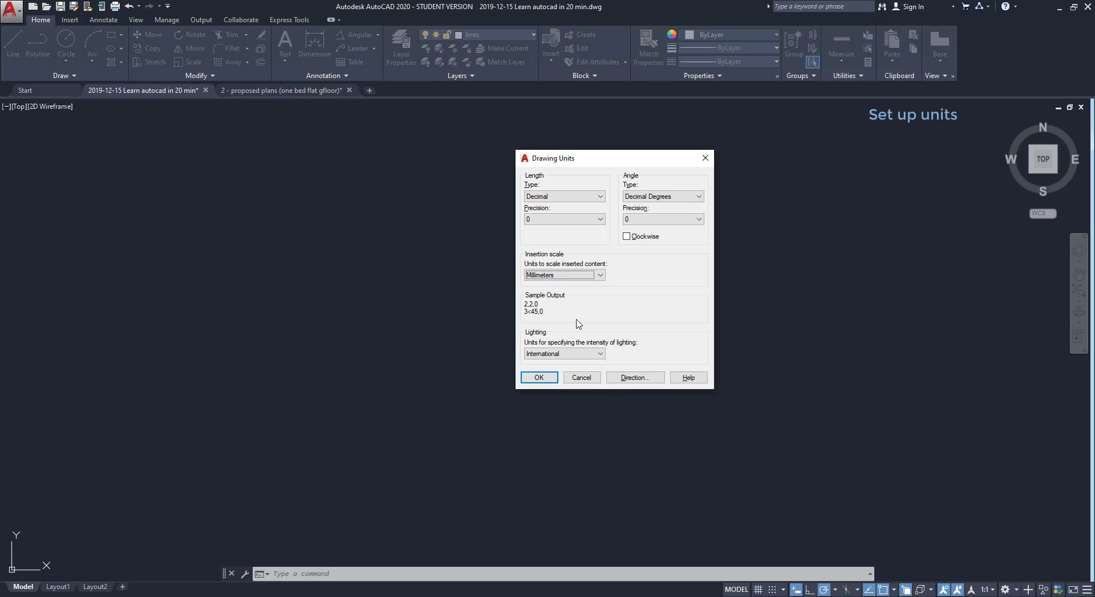
pyautogui.click(548, 379)
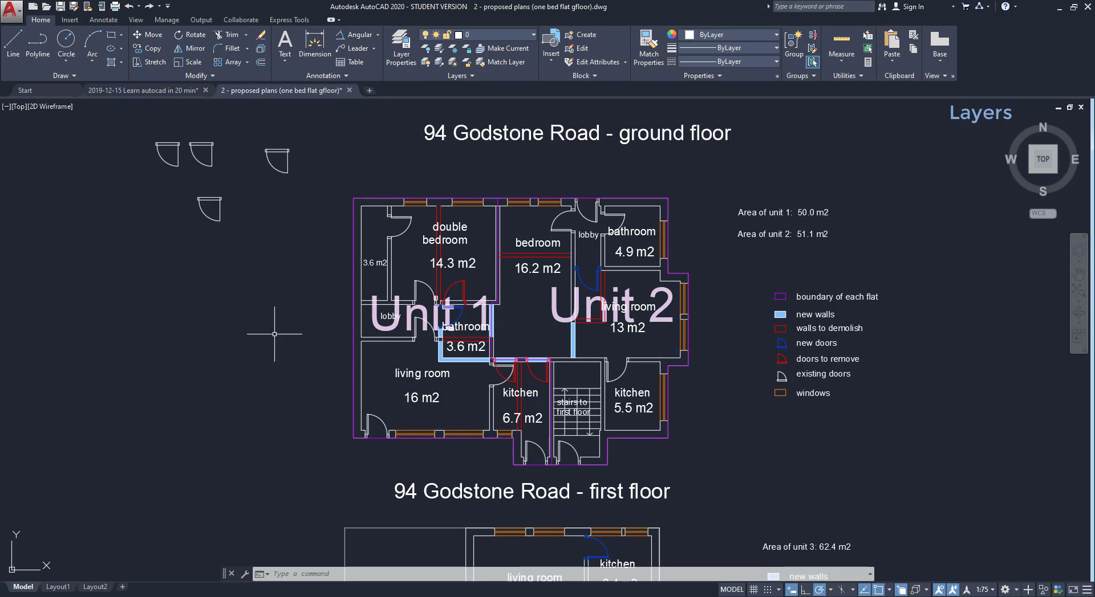
# Dock the Layer Properties Manager on the left side with auto-hide.
pyautogui.click(395, 46)
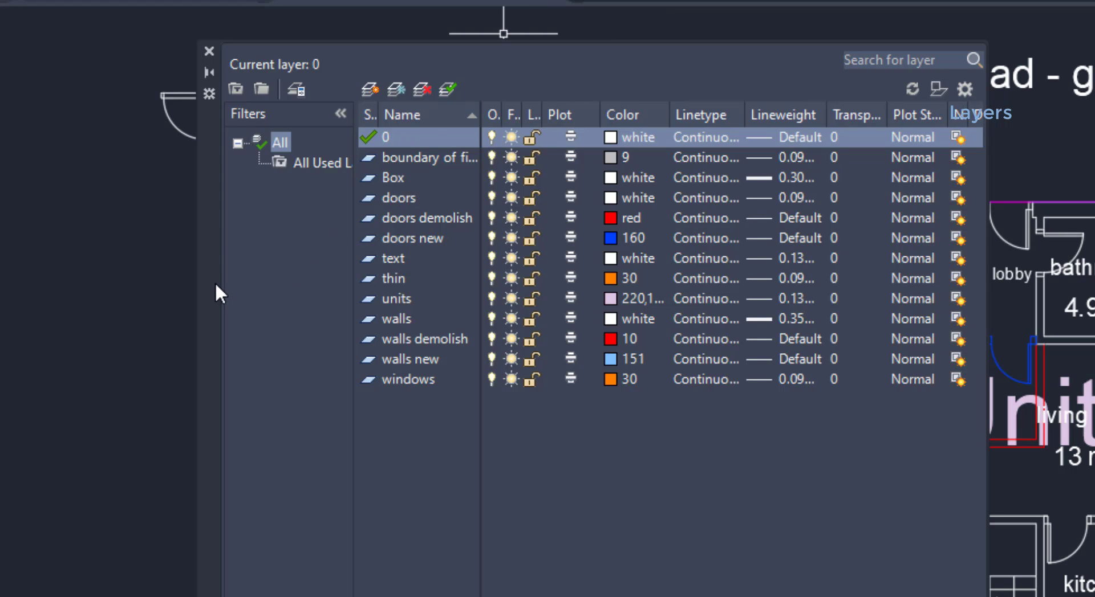
pyautogui.moveTo(214, 282); pyautogui.dragTo(69, 247)
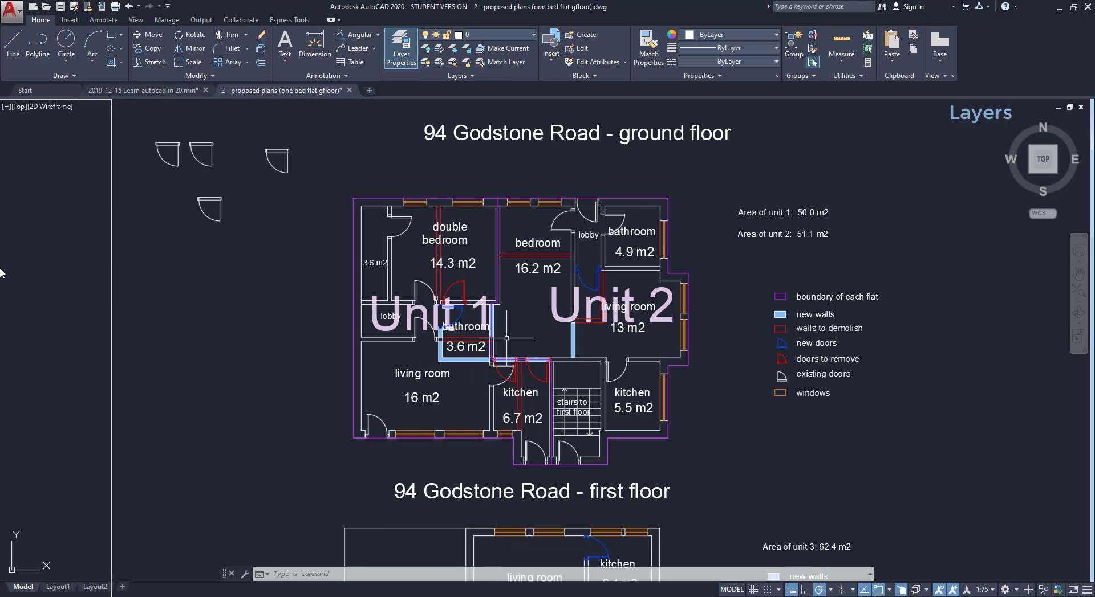
pyautogui.moveTo(1, 273)
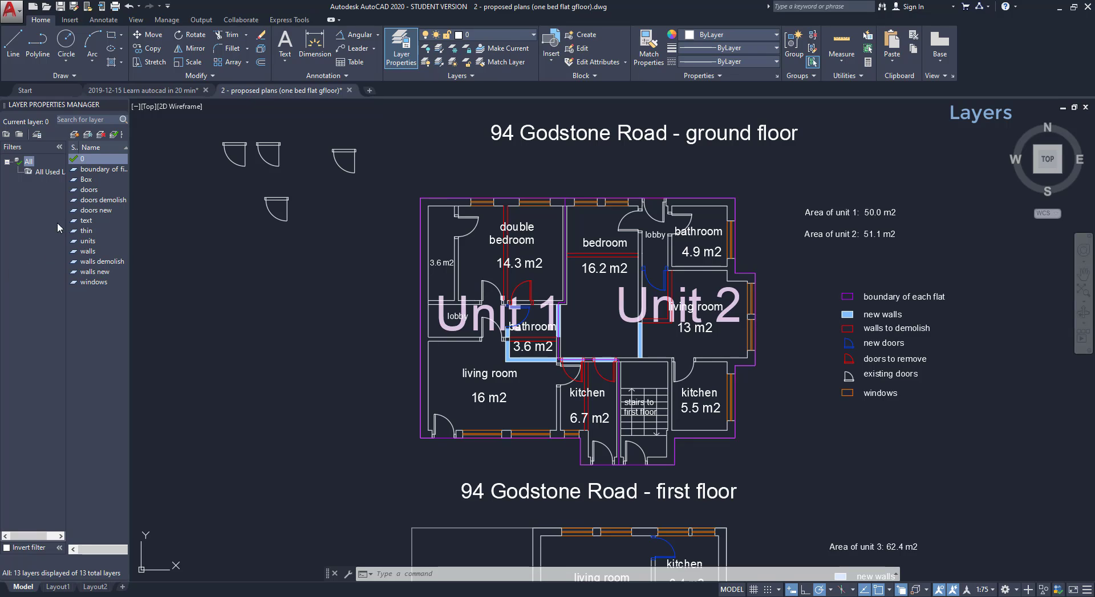
pyautogui.click(112, 107)
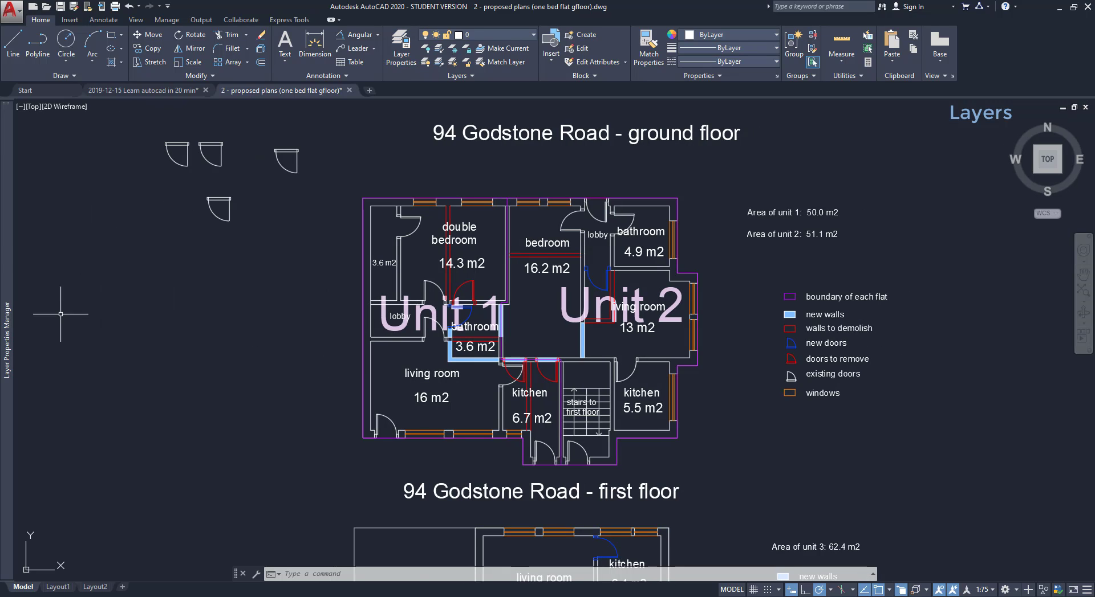
pyautogui.moveTo(6, 340)
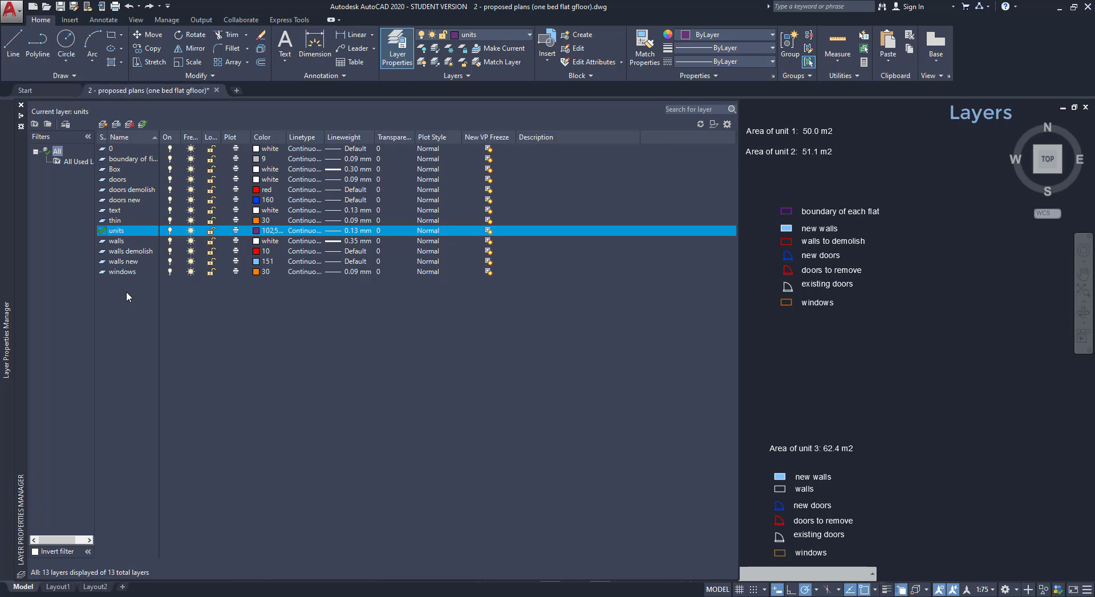
# Add a new layer named stairs.
pyautogui.rightClick(127, 293)
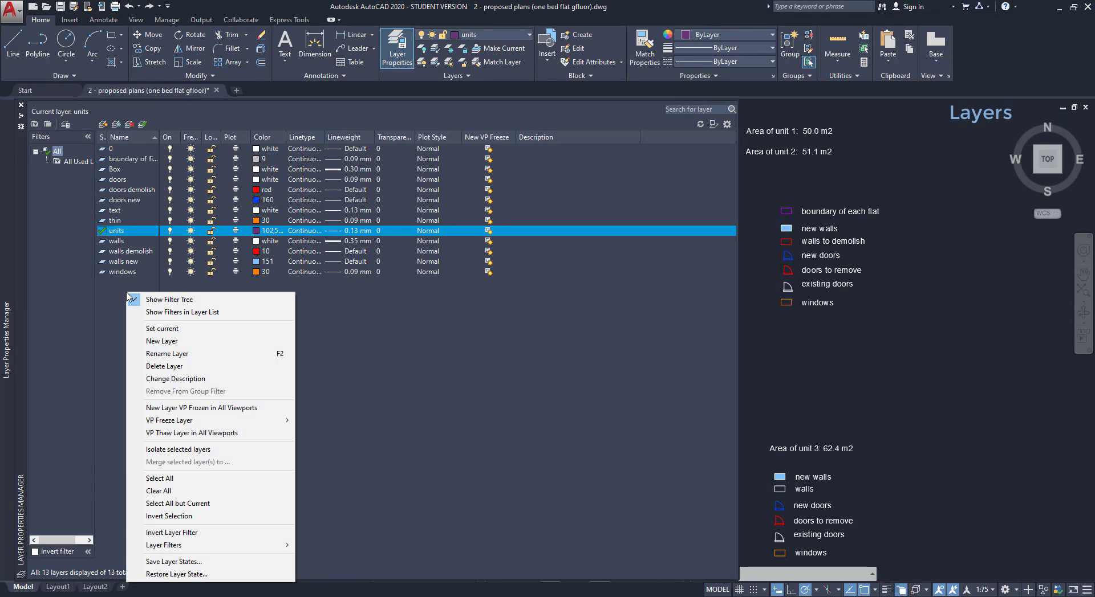
pyautogui.click(166, 342)
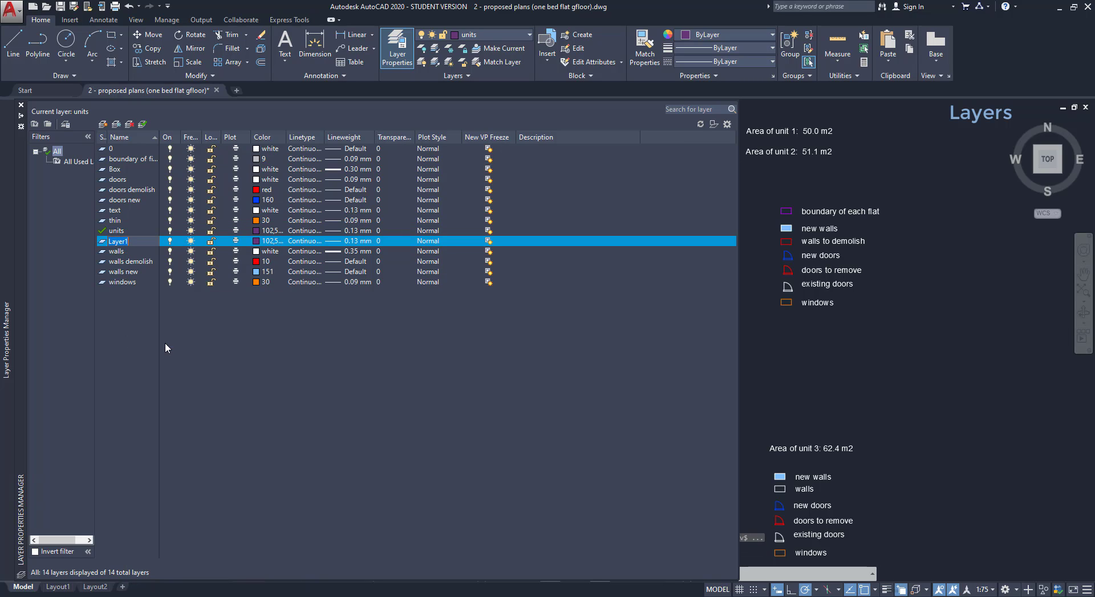
pyautogui.write('s')
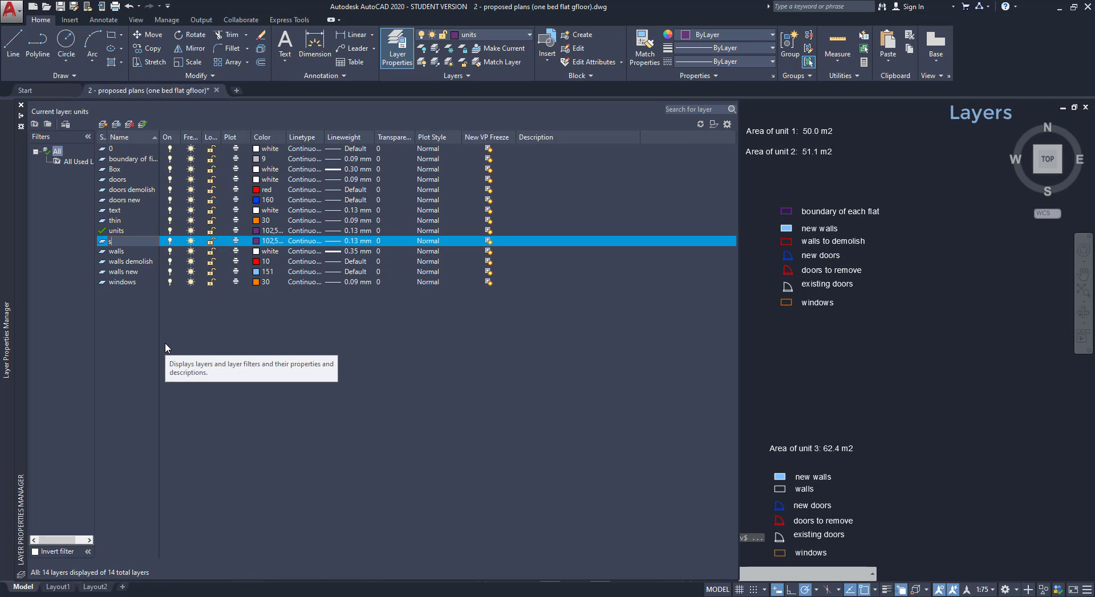
pyautogui.write('tairs')
pyautogui.press('Return')
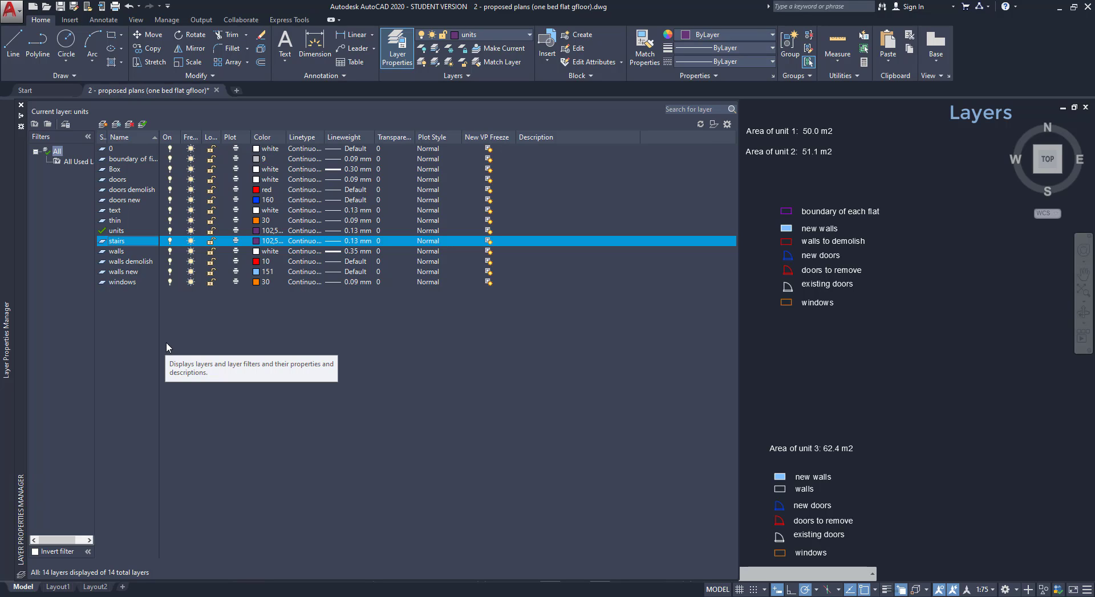
# Give the stairs layer a bright yellow colour and browse acadiso.lin linetypes.
pyautogui.click(256, 242)
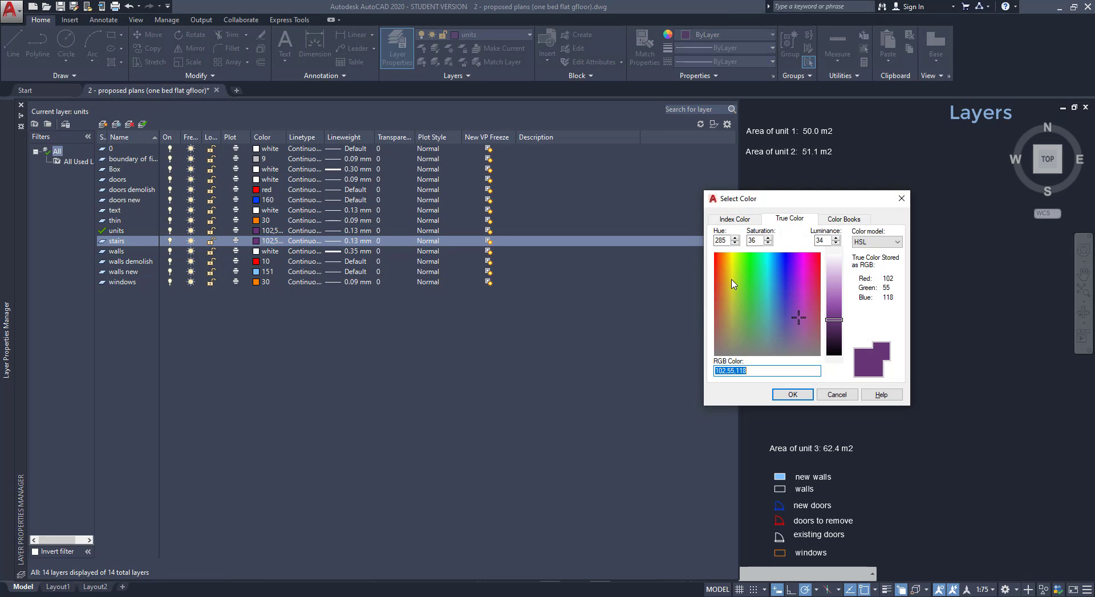
pyautogui.moveTo(732, 280); pyautogui.dragTo(728, 261)
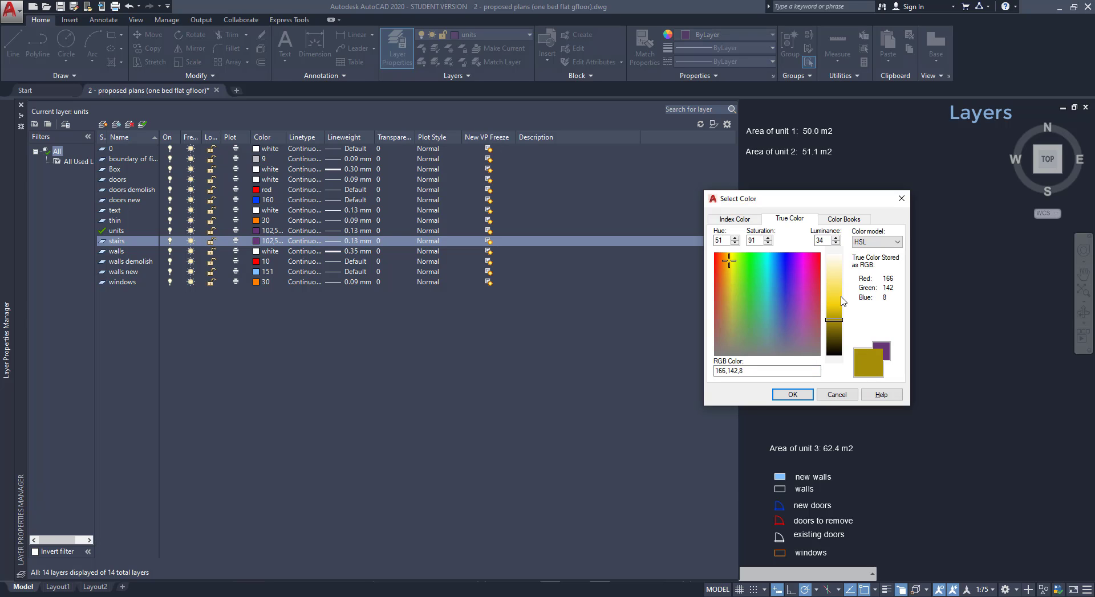
pyautogui.click(832, 307)
pyautogui.click(797, 395)
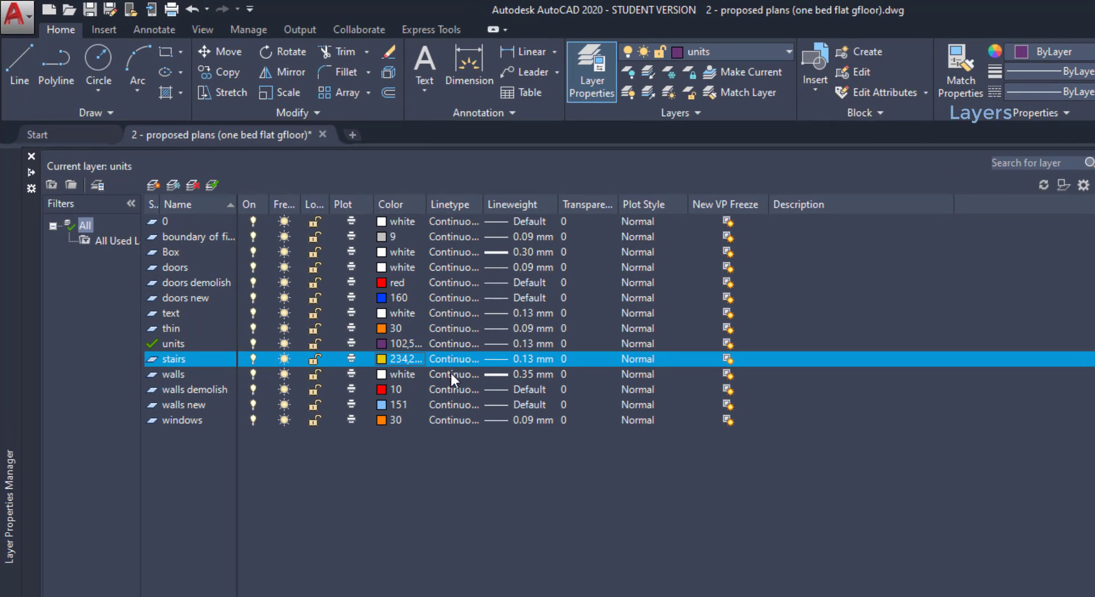
pyautogui.click(461, 358)
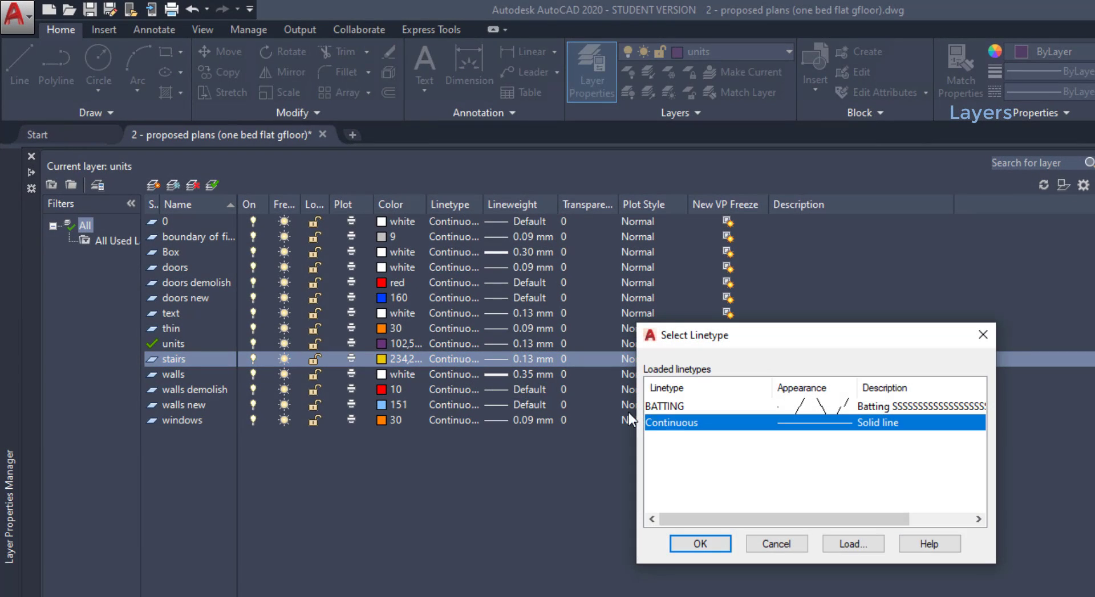
pyautogui.click(836, 544)
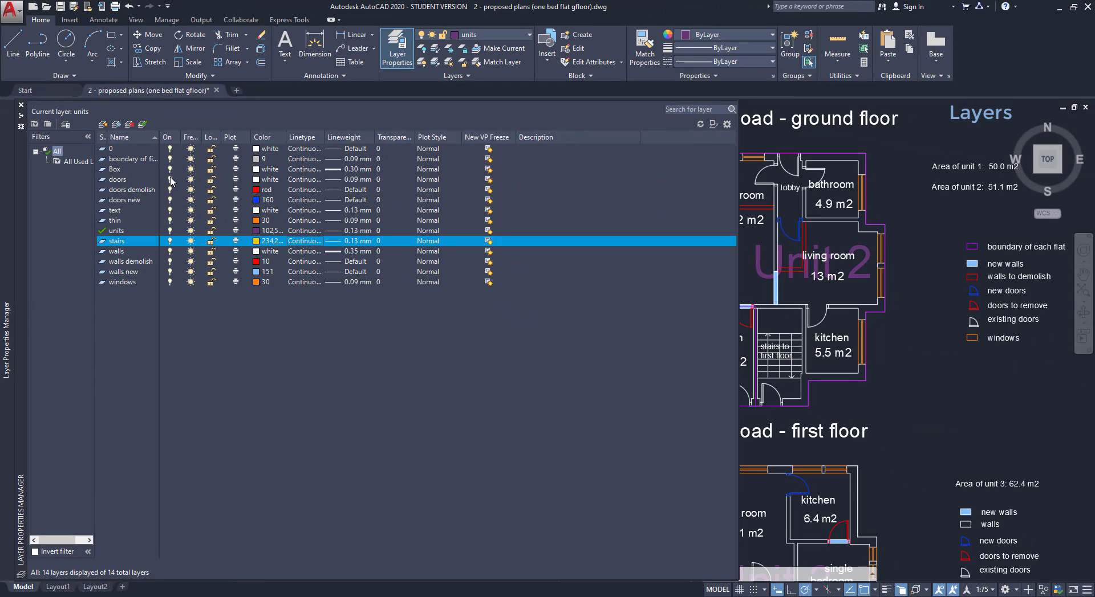
# Turn the doors layer off and on, then freeze and thaw it.
pyautogui.click(170, 180)
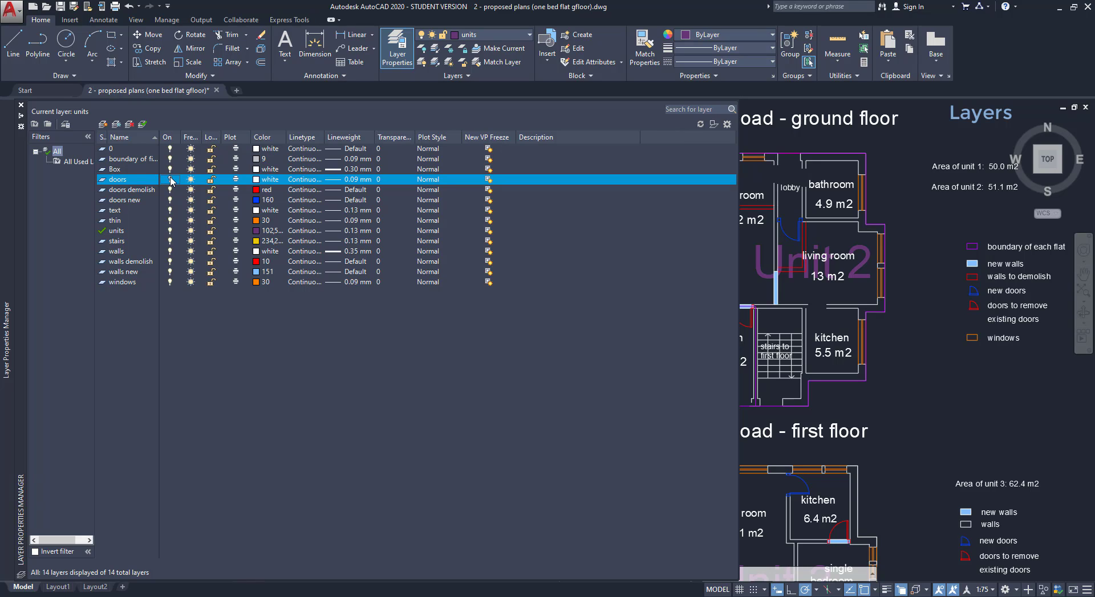
pyautogui.click(170, 179)
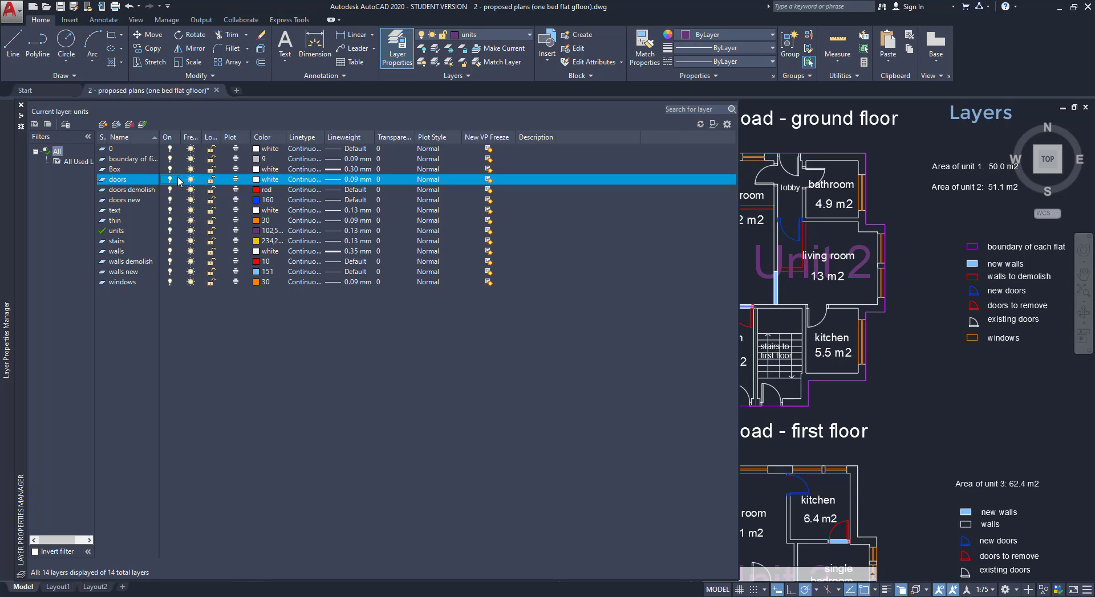
pyautogui.click(191, 180)
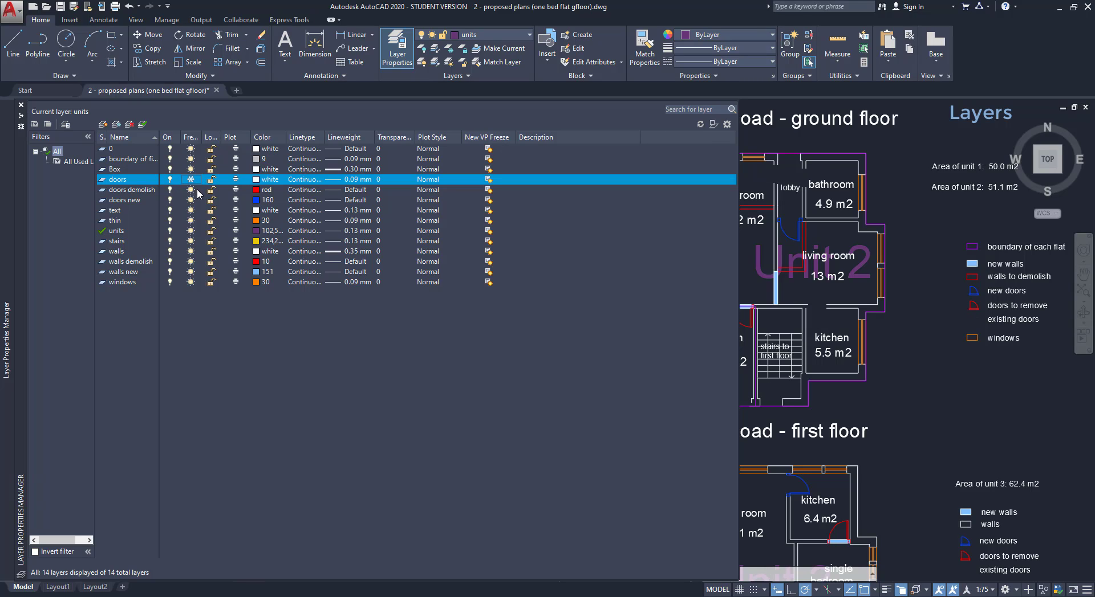
pyautogui.moveTo(199, 135); pyautogui.dragTo(217, 134)
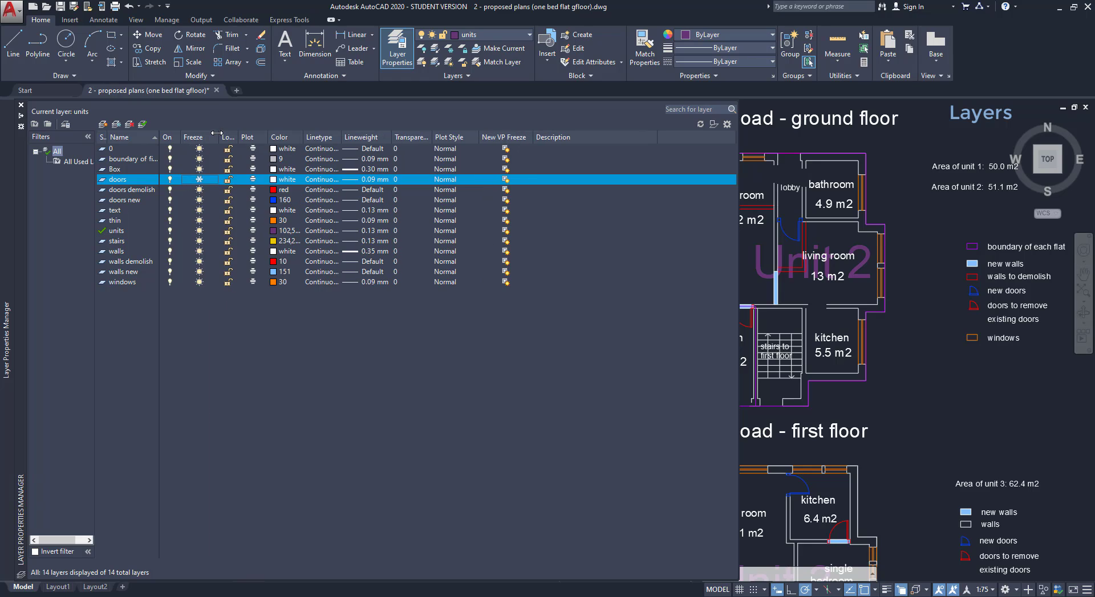
pyautogui.click(199, 179)
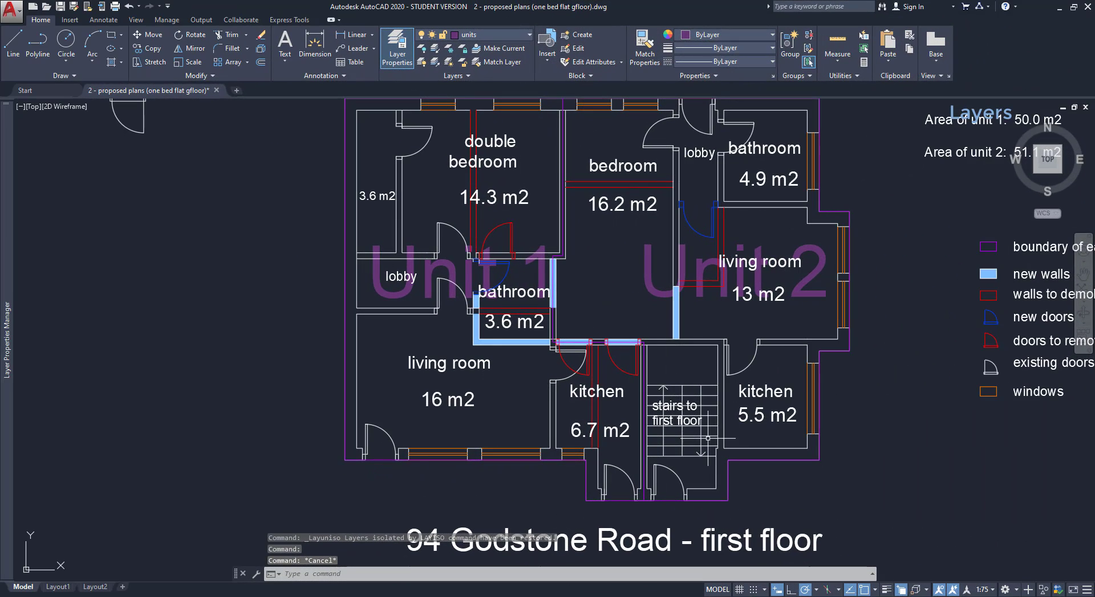
# Move the stairs block onto the stairs layer.
pyautogui.click(704, 436)
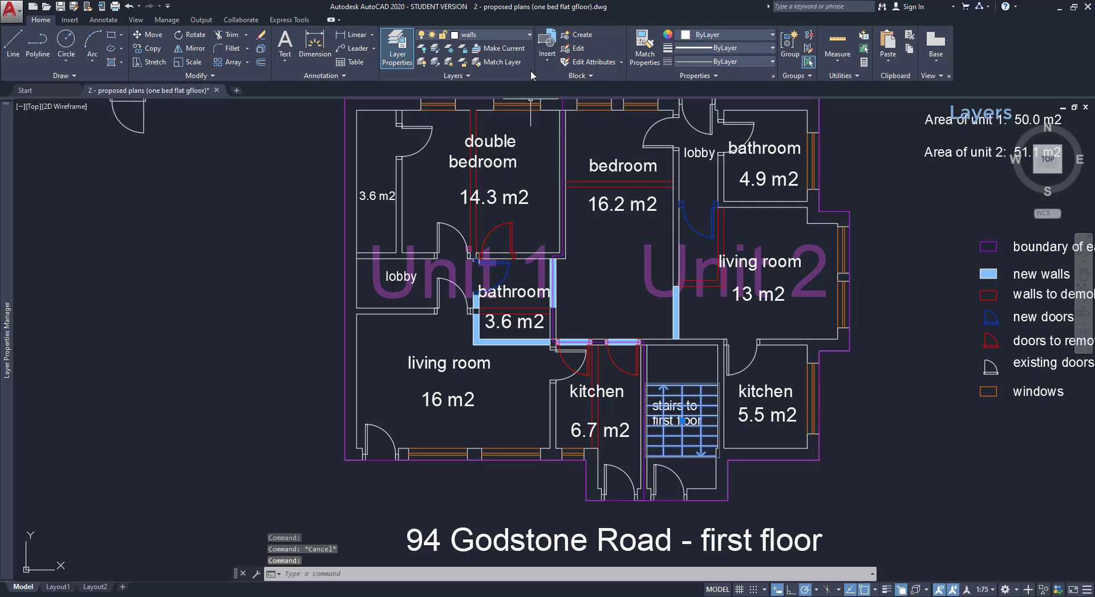
pyautogui.click(528, 35)
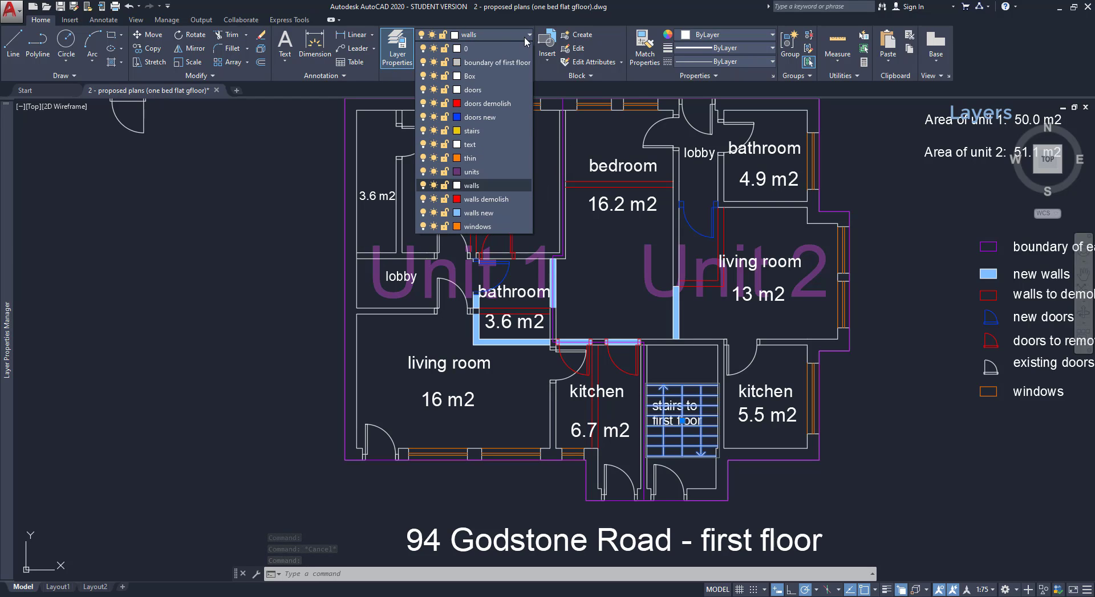
pyautogui.click(493, 130)
pyautogui.press('Escape')
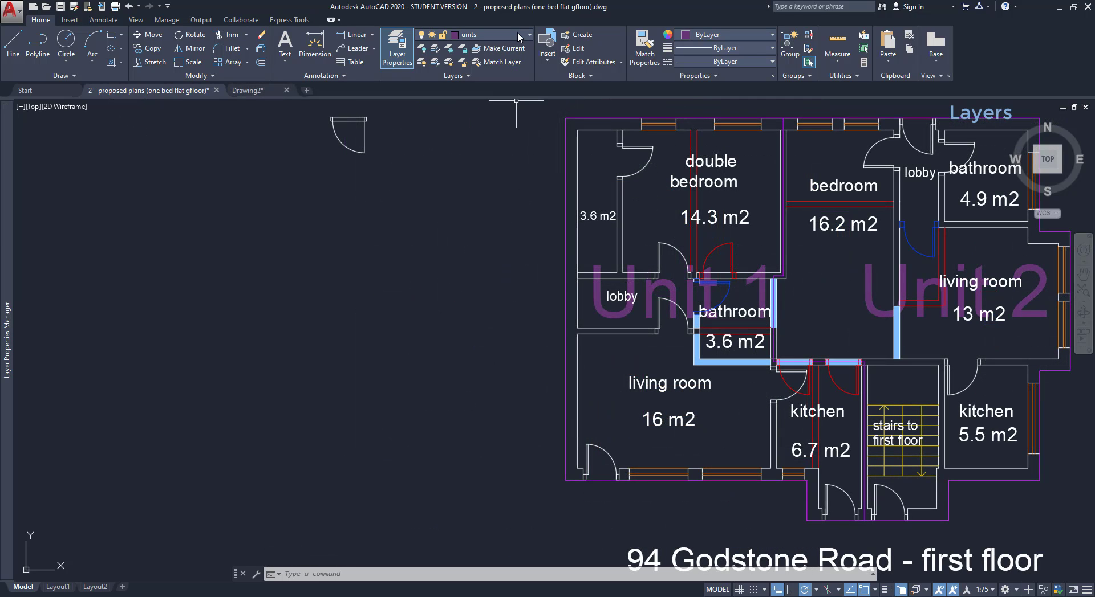
# Make walls the current layer and draw a short horizontal line.
pyautogui.click(518, 34)
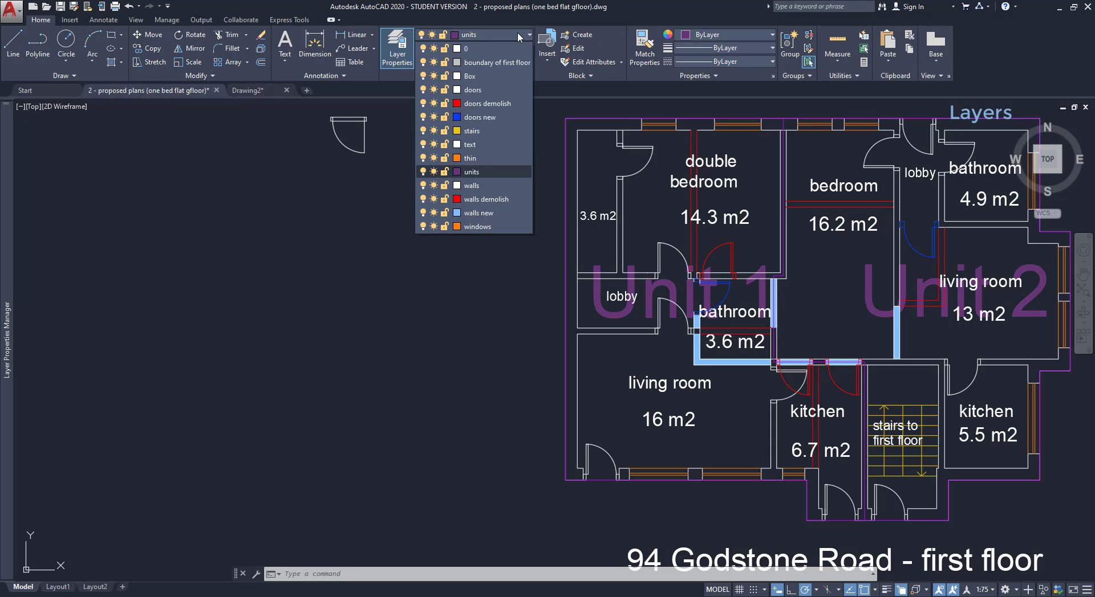
pyautogui.click(480, 185)
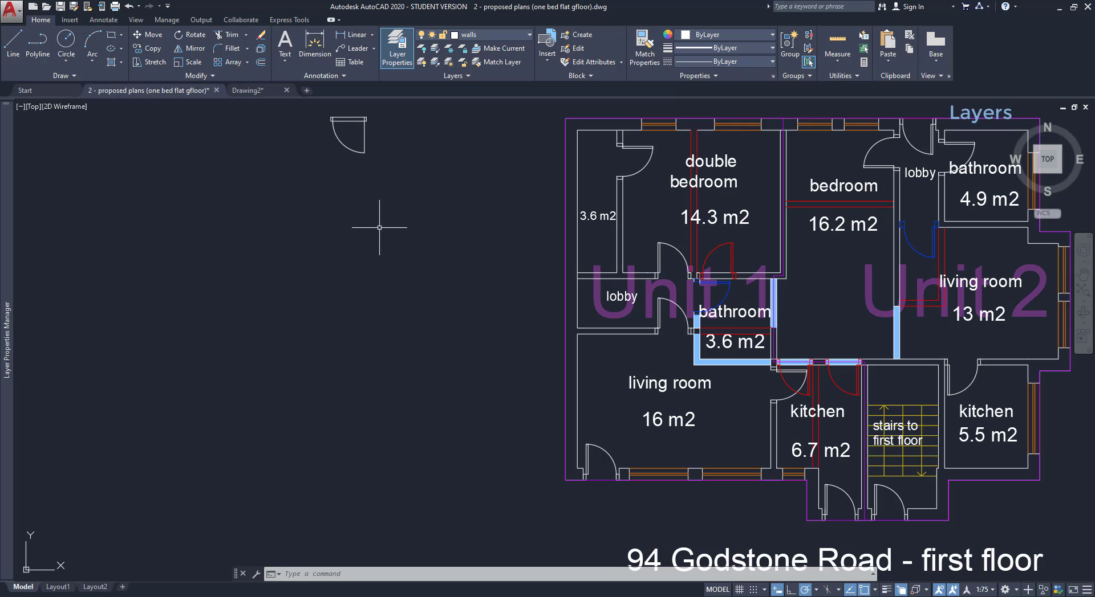
pyautogui.click(13, 43)
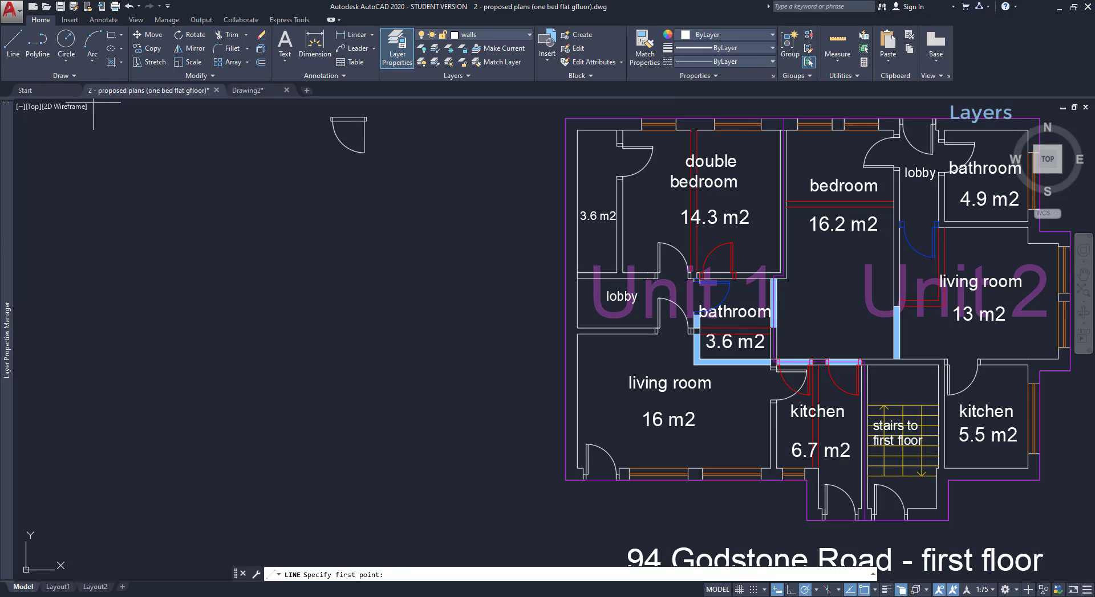
pyautogui.click(312, 217)
pyautogui.click(443, 218)
# Isolate the text layer by picking the 'double bedroom' label.
pyautogui.press('Escape')
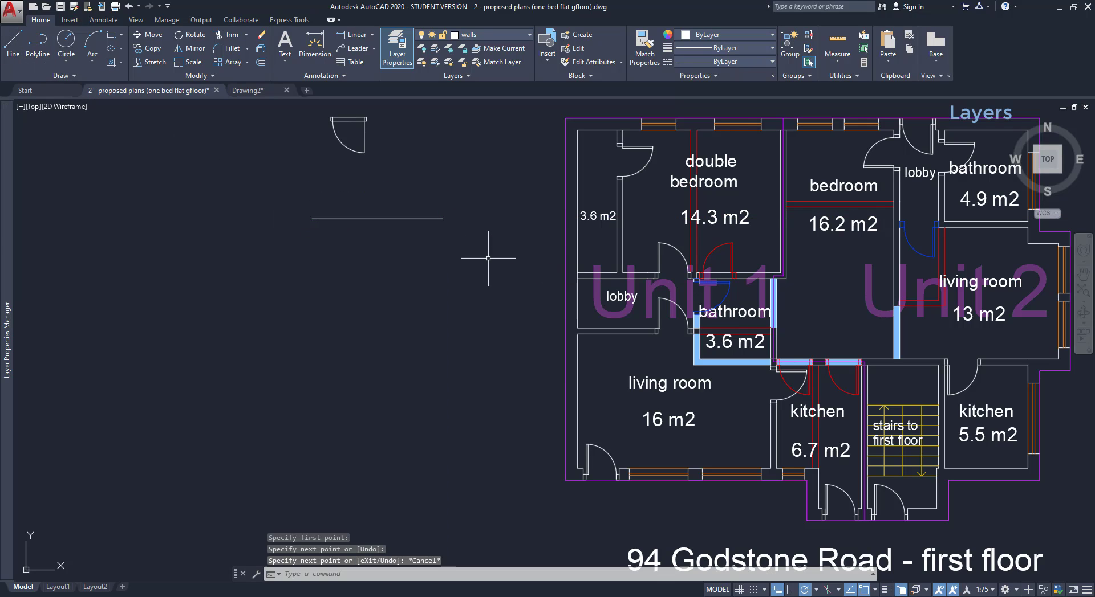
pyautogui.click(435, 218)
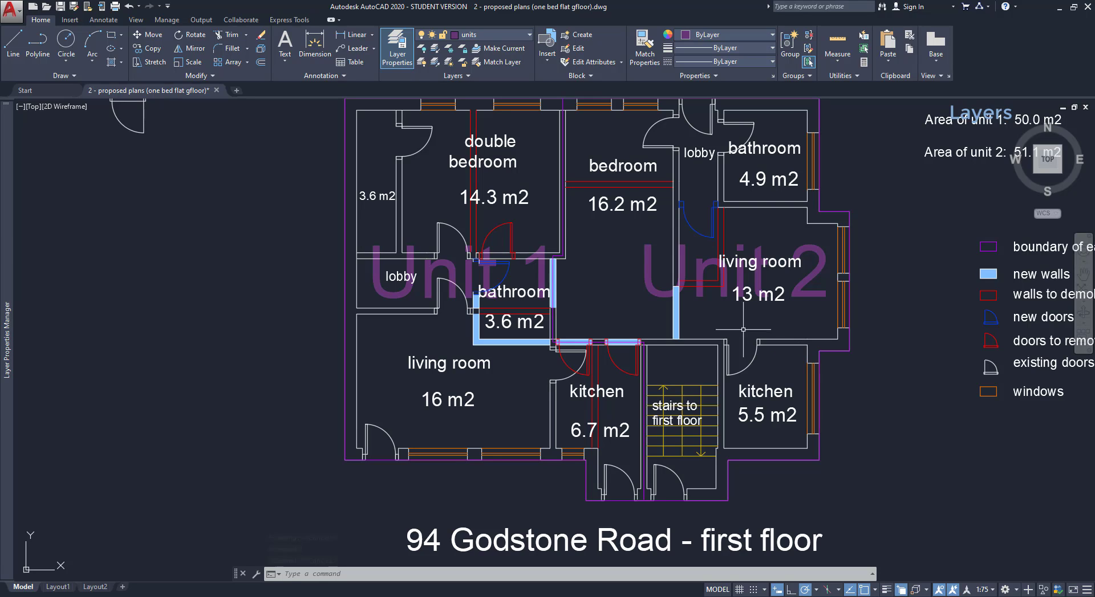
pyautogui.click(435, 48)
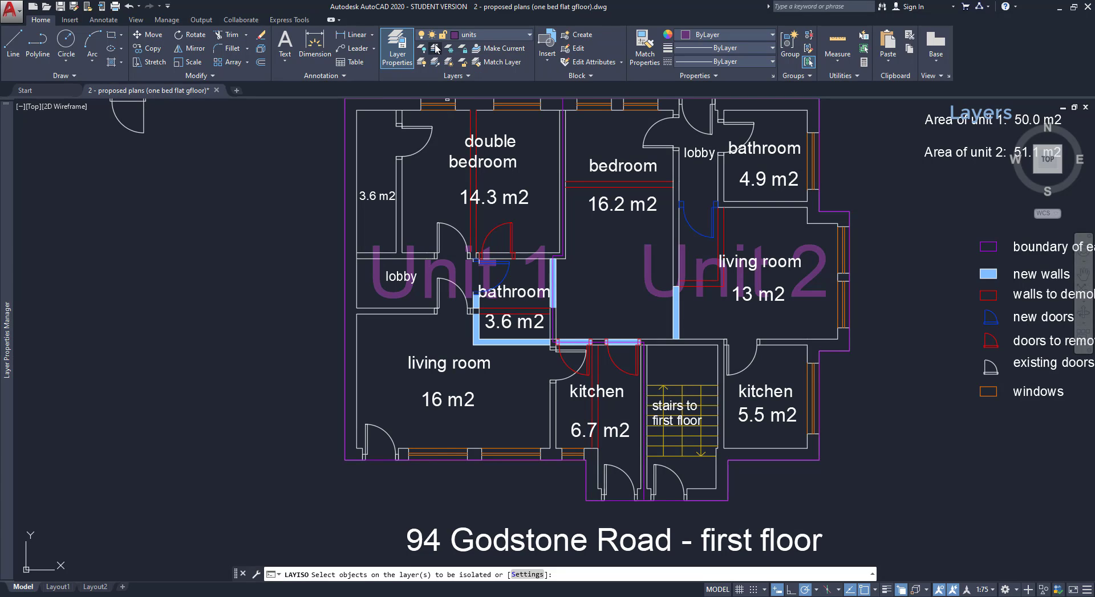
pyautogui.click(502, 137)
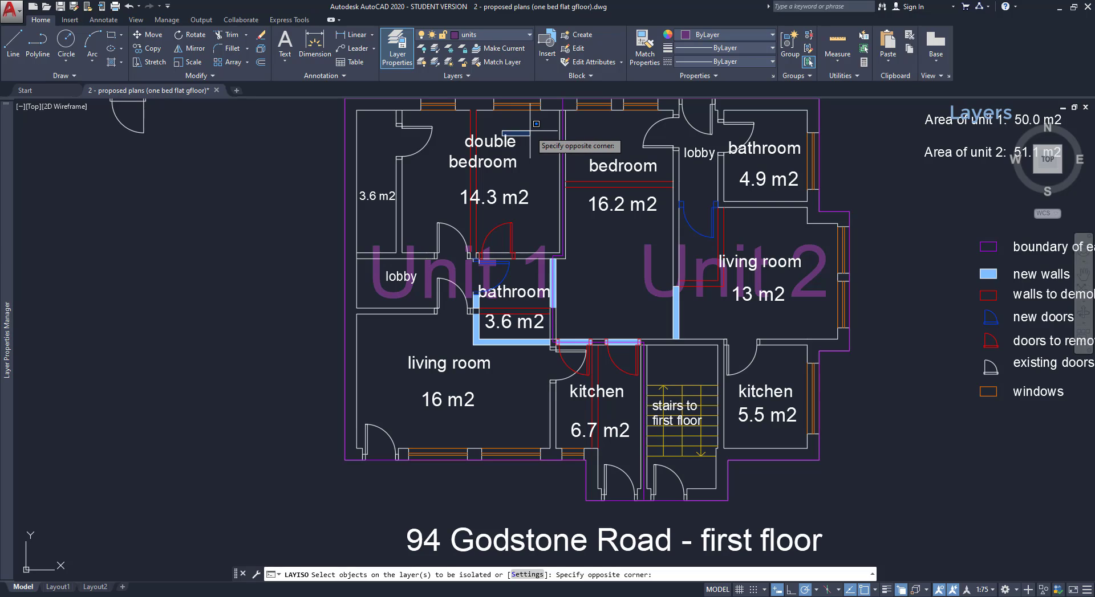
pyautogui.click(509, 142)
pyautogui.click(509, 143)
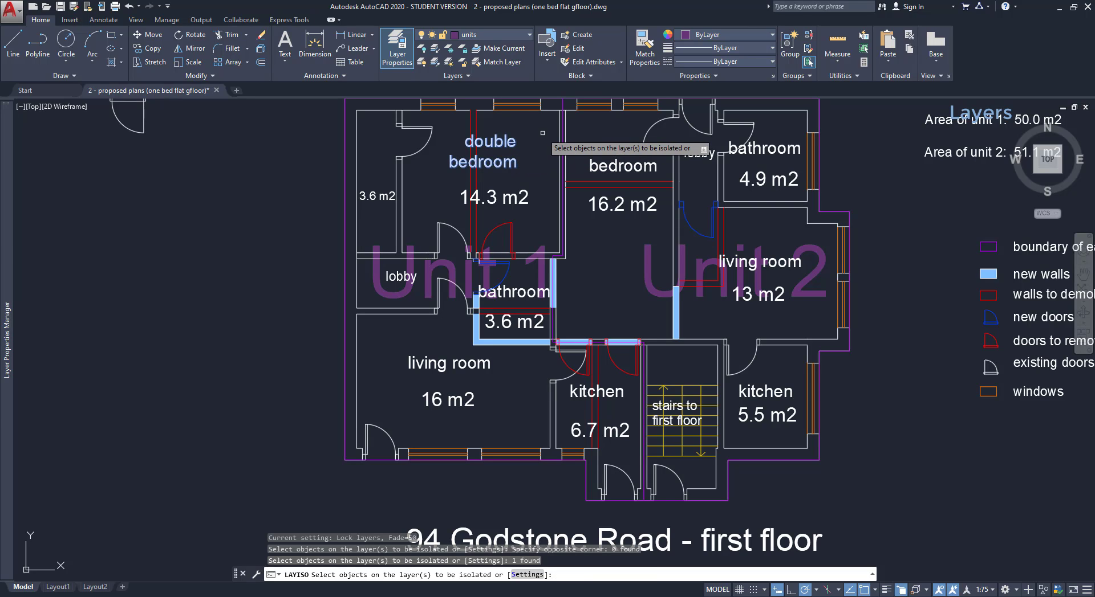
pyautogui.press('Return')
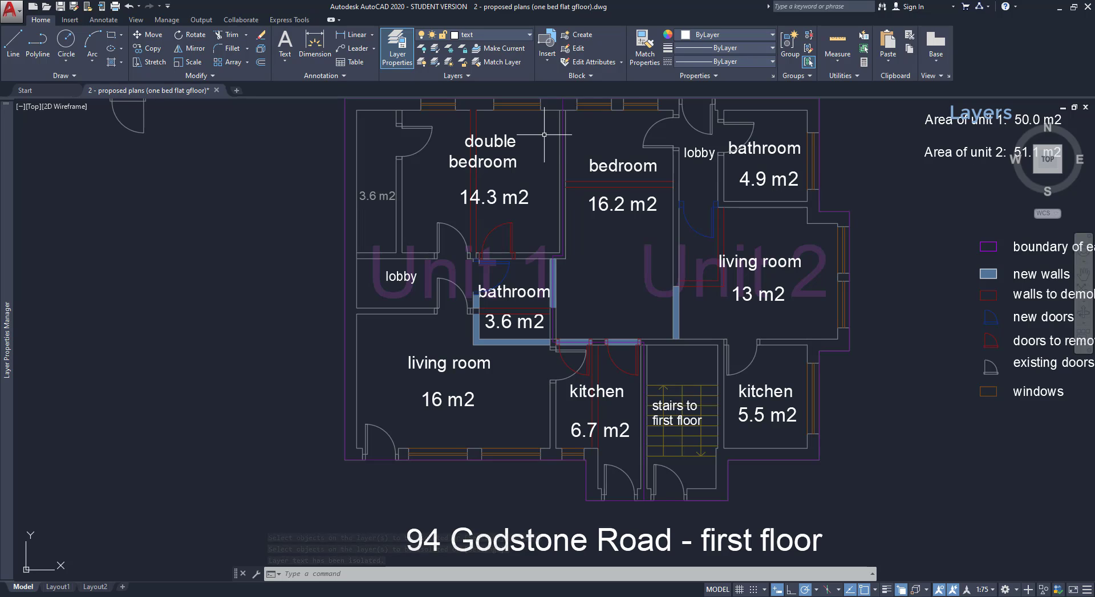
# Move the room labels from a kitchen wall corner to empty space left of the plan.
pyautogui.write('m')
pyautogui.press('Return')
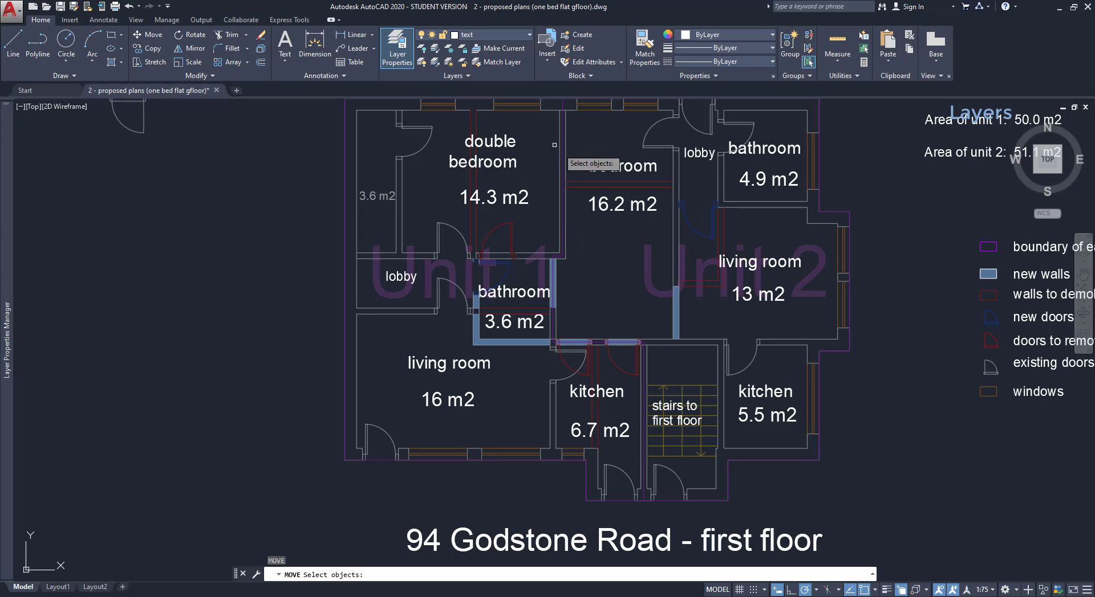
pyautogui.click(898, 479)
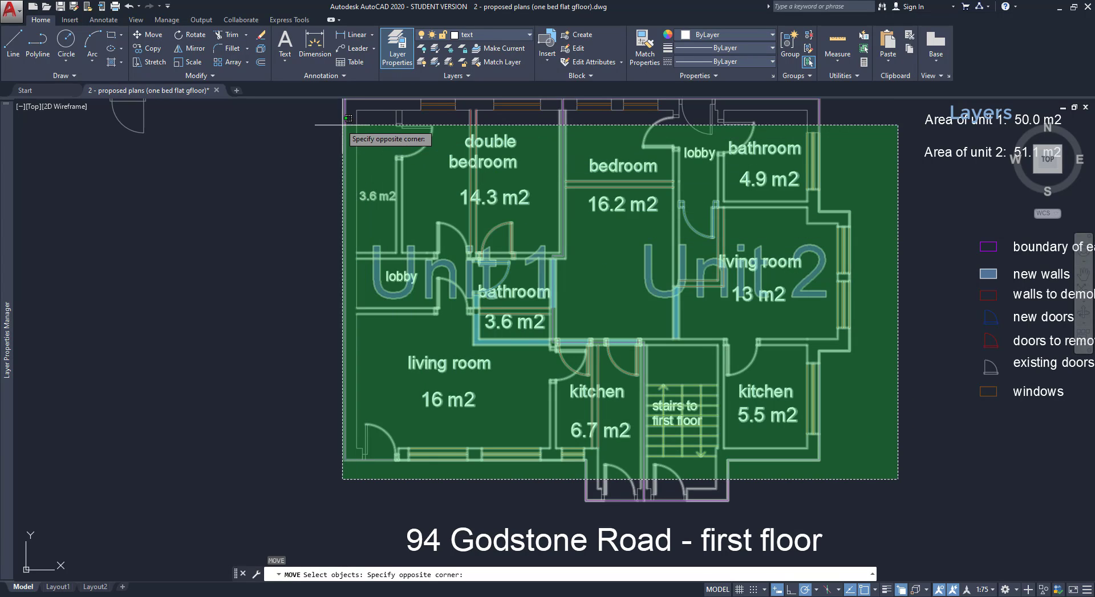
pyautogui.click(331, 121)
pyautogui.press('Return')
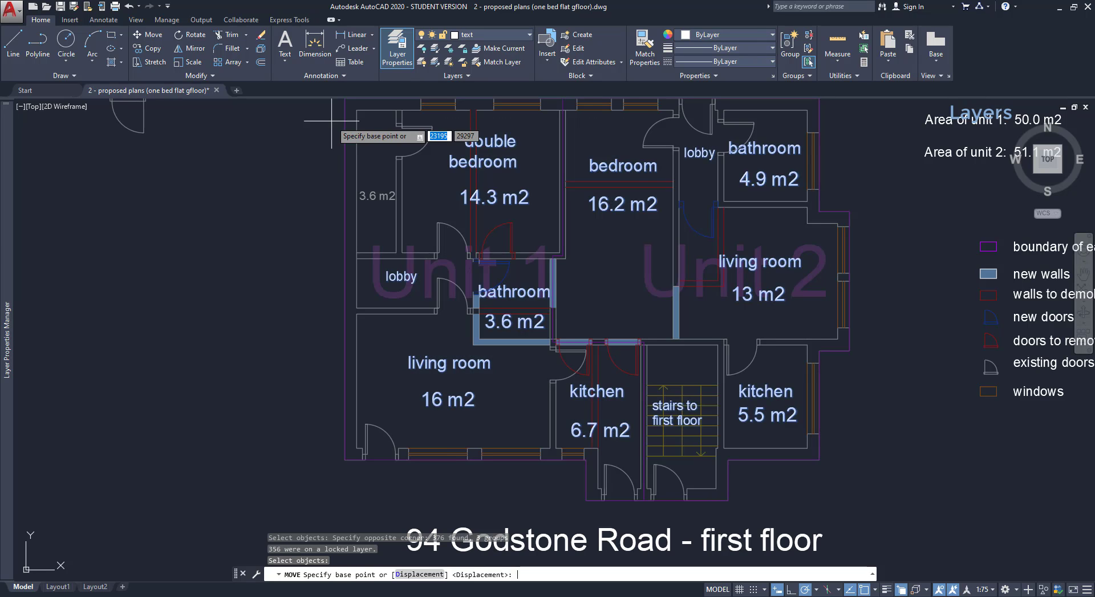
pyautogui.click(807, 449)
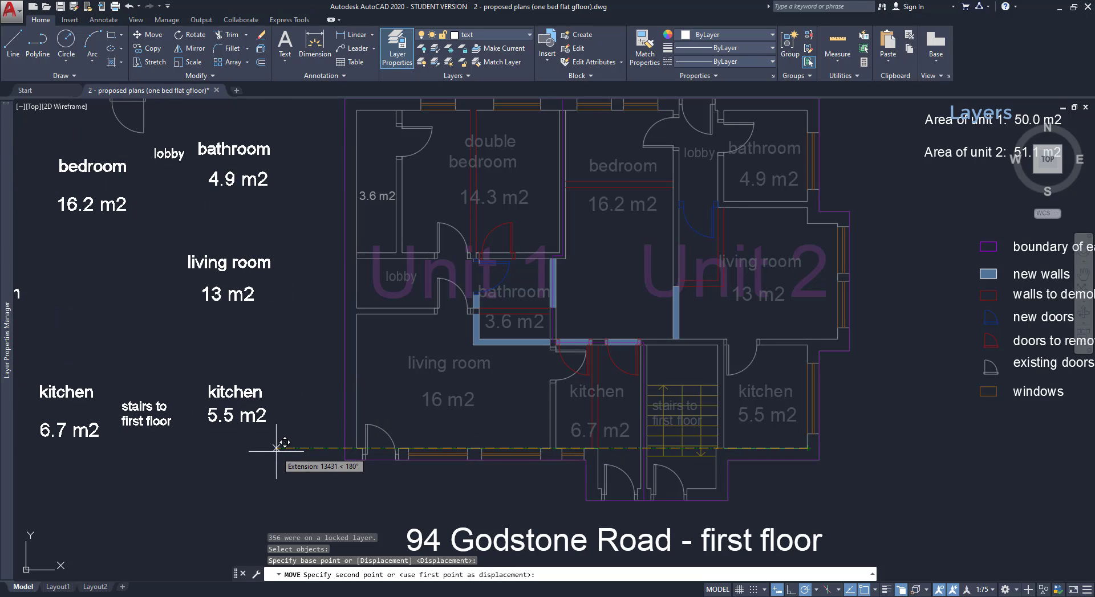
pyautogui.click(276, 448)
pyautogui.moveTo(361, 354)
pyautogui.mouseDown(button='middle')
pyautogui.moveTo(483, 360)
pyautogui.moveTo(585, 386)
pyautogui.mouseUp(button='middle')
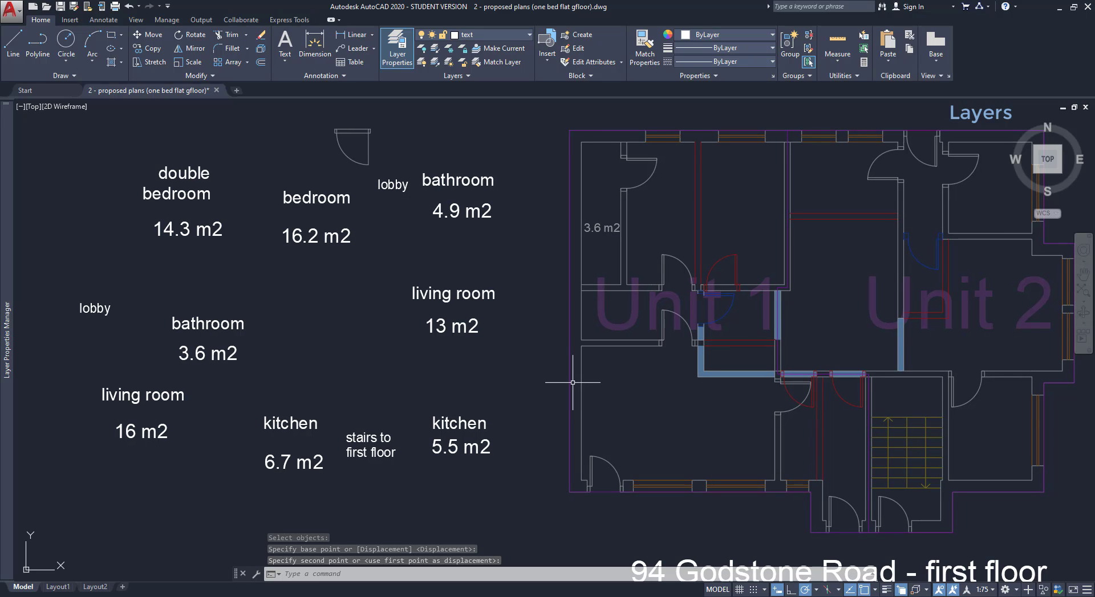
# Undo the label move and unisolate so every layer shows at full brightness.
pyautogui.click(436, 63)
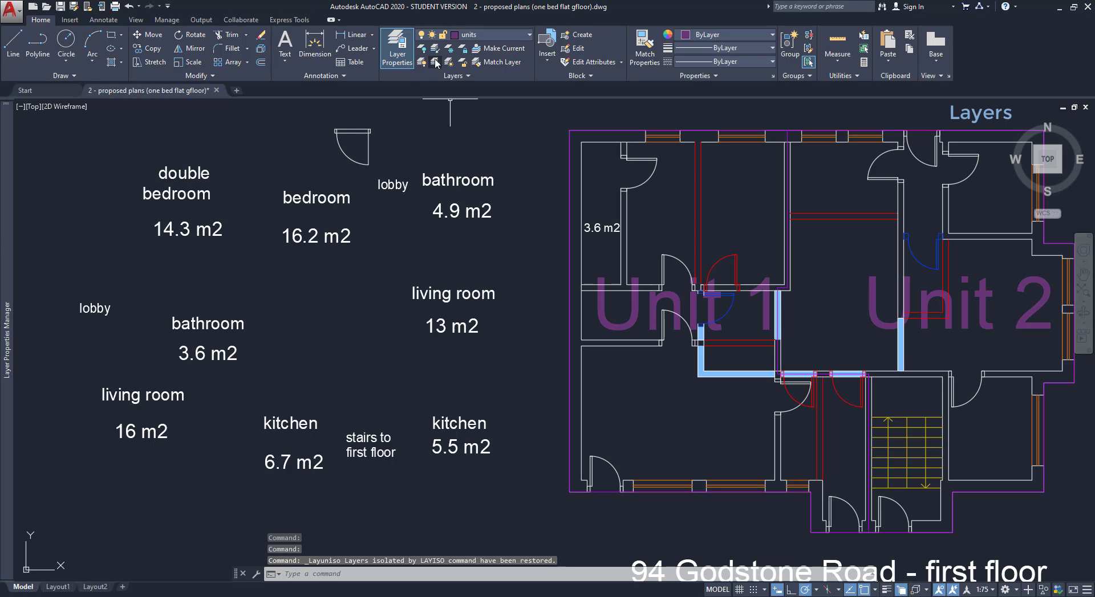
pyautogui.scroll(-2, 482, 213)
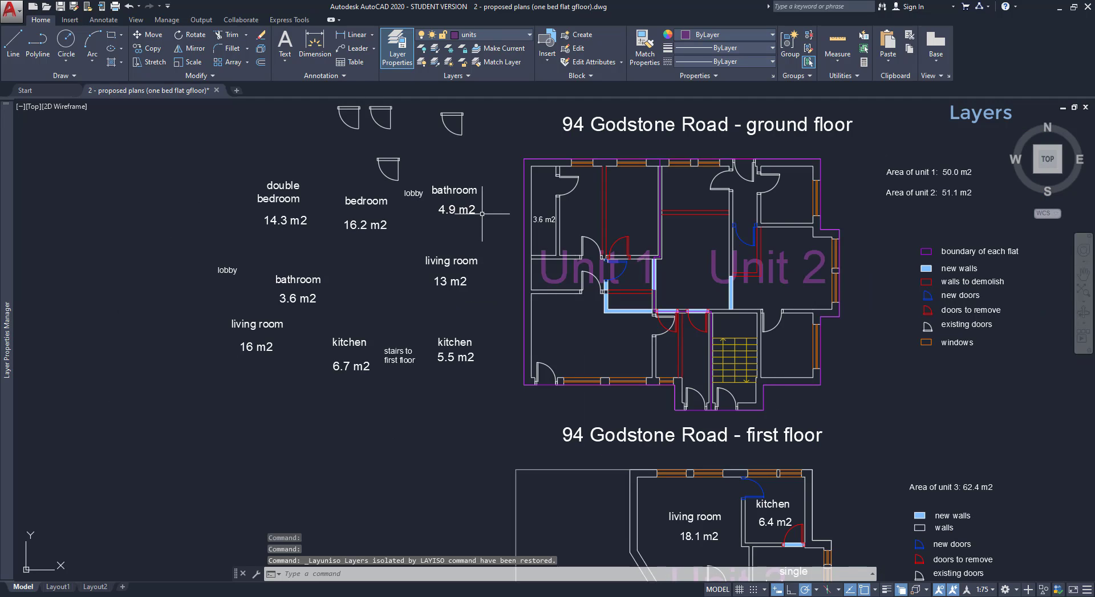
pyautogui.hotkey('ctrl', 'z')
pyautogui.hotkey('ctrl', 'z')
pyautogui.hotkey('ctrl', 'z')
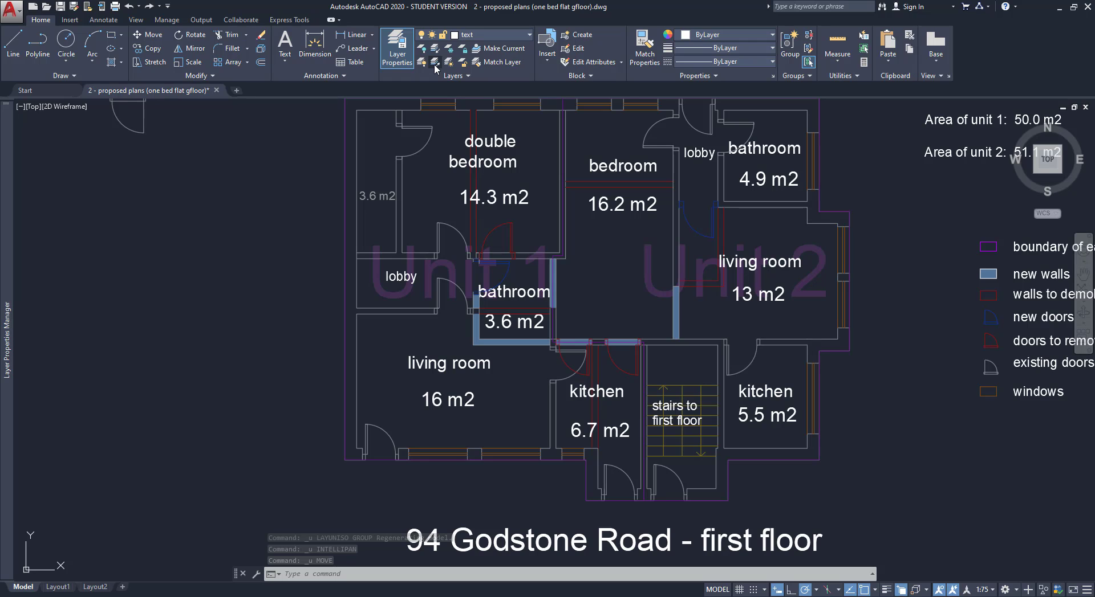
pyautogui.click(435, 66)
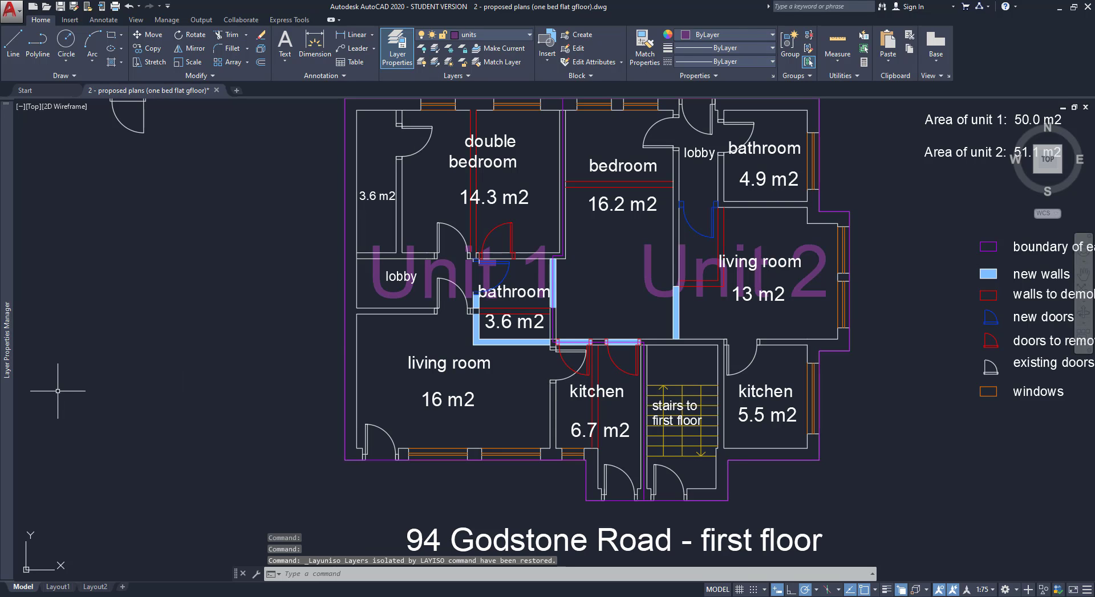
pyautogui.moveTo(0, 379)
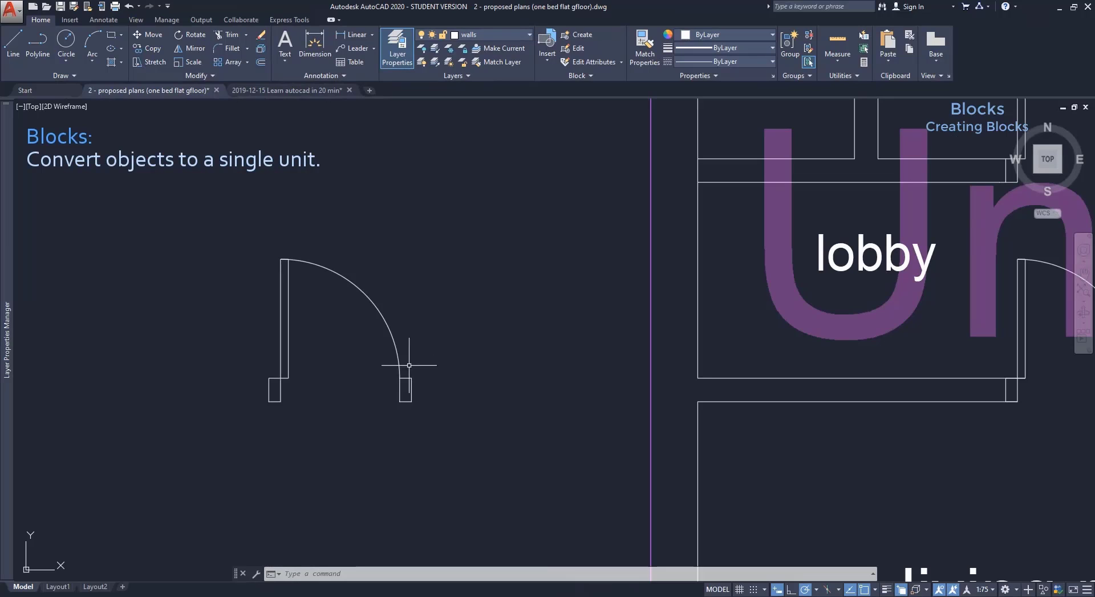
pyautogui.click(401, 367)
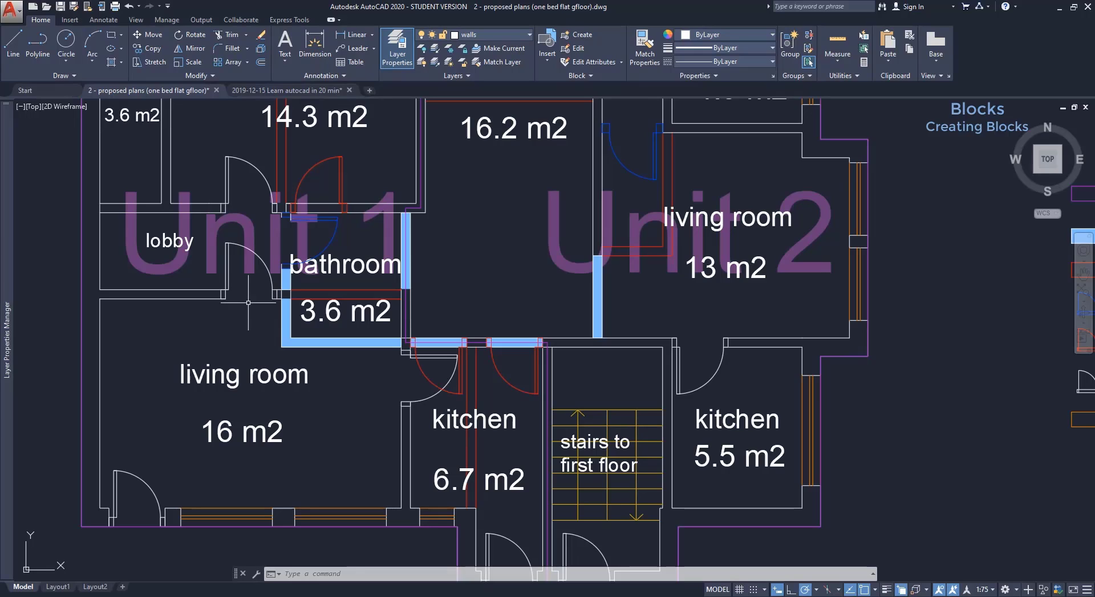
# Isolate the doors layer by picking the lobby door.
pyautogui.click(435, 50)
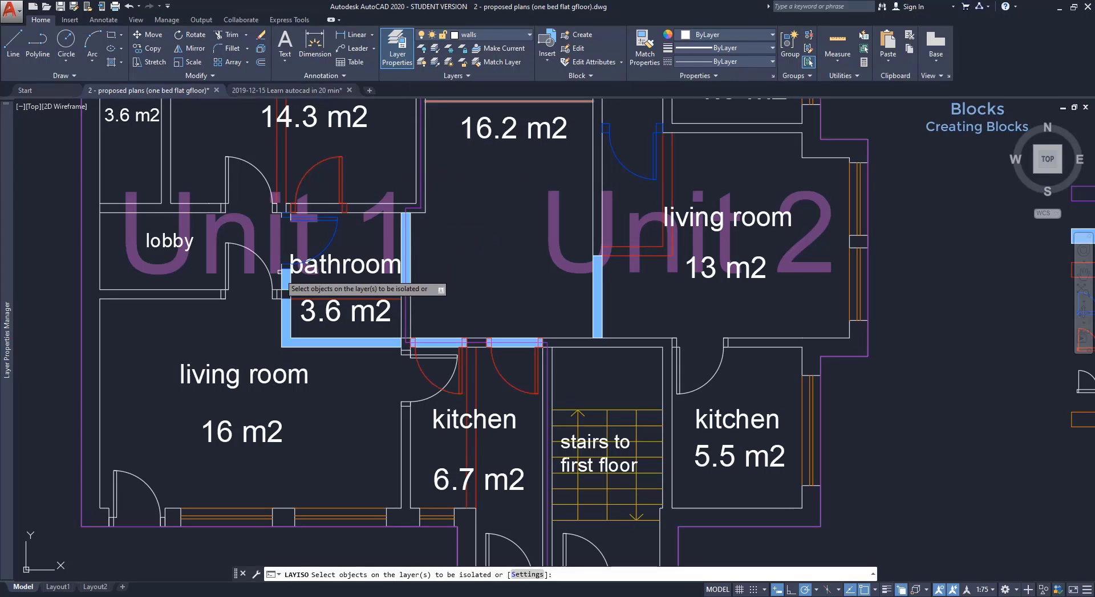
pyautogui.click(273, 282)
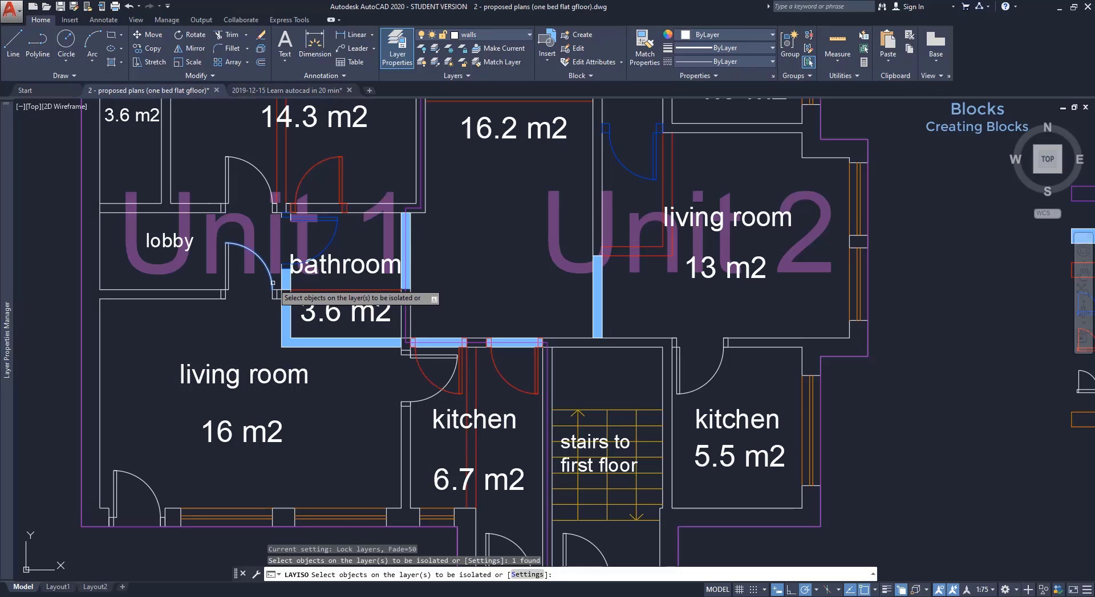
pyautogui.press('Return')
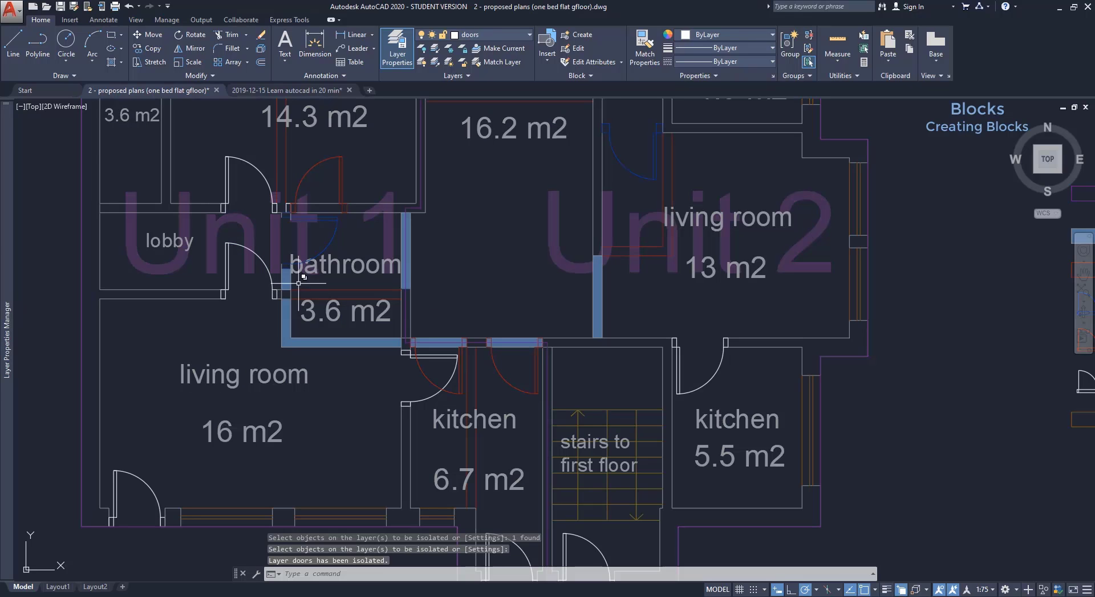
pyautogui.moveTo(374, 236)
pyautogui.mouseDown(button='middle')
pyautogui.moveTo(494, 329)
pyautogui.moveTo(507, 312)
pyautogui.mouseUp(button='middle')
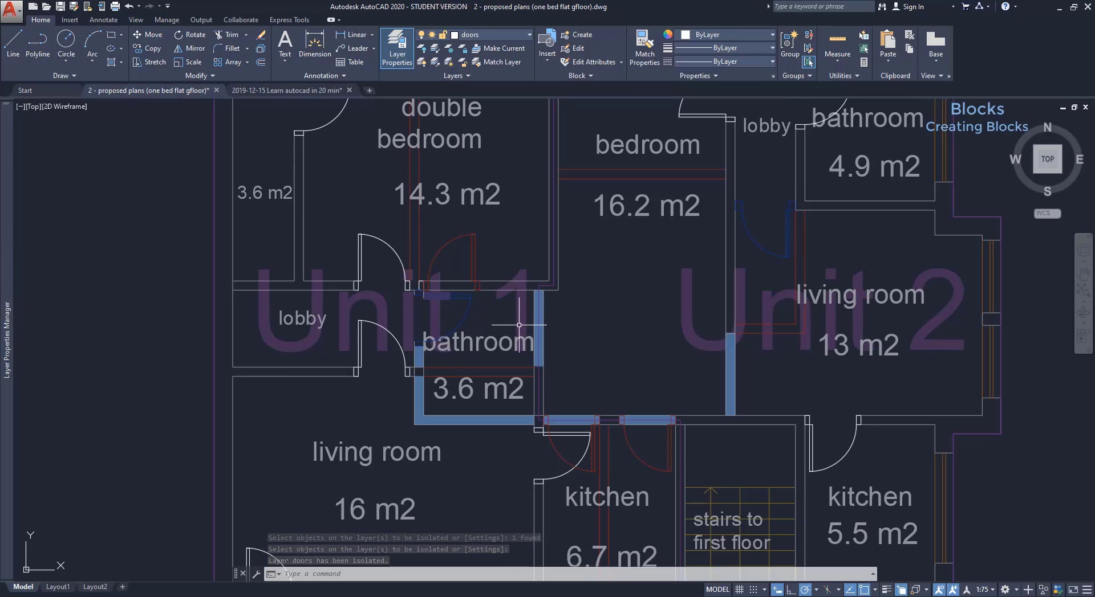
# Copy the lobby door and its swing arc from its lower-left corner to empty space at left.
pyautogui.write('co')
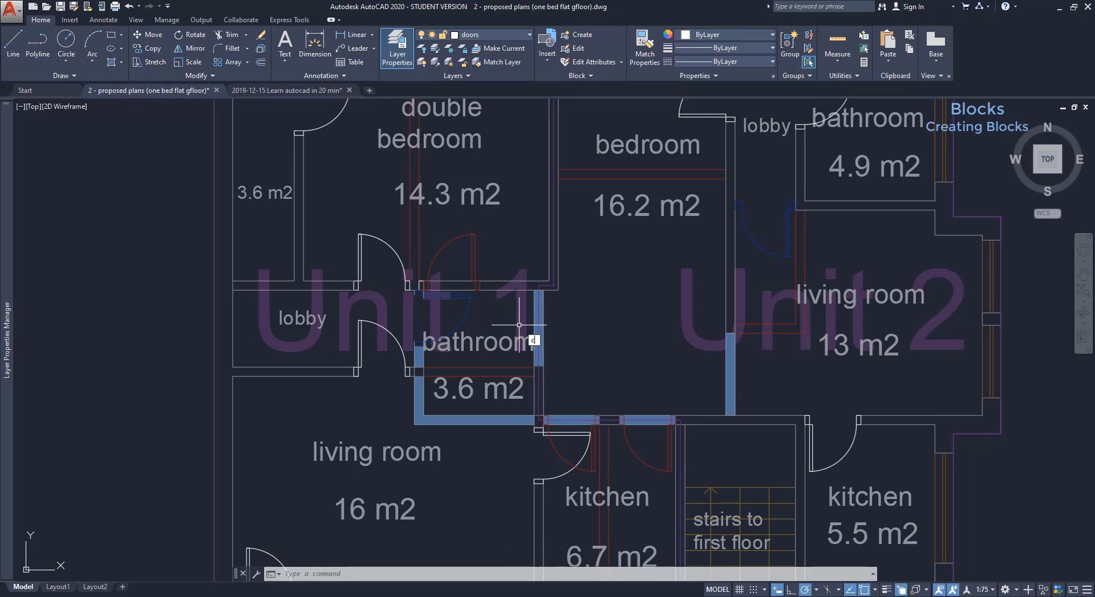
pyautogui.press('Return')
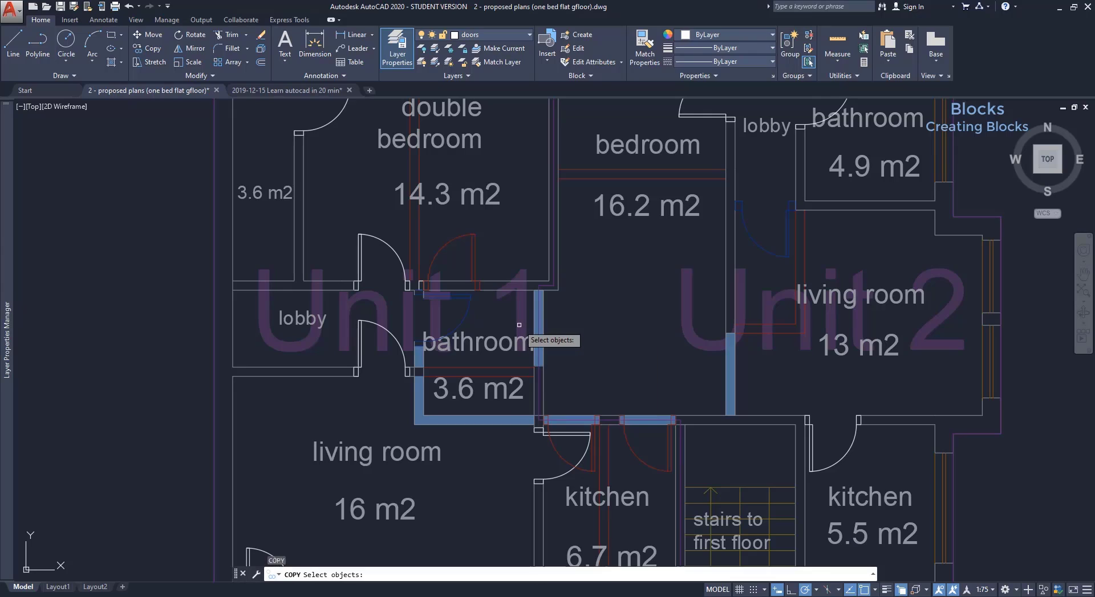
pyautogui.click(436, 394)
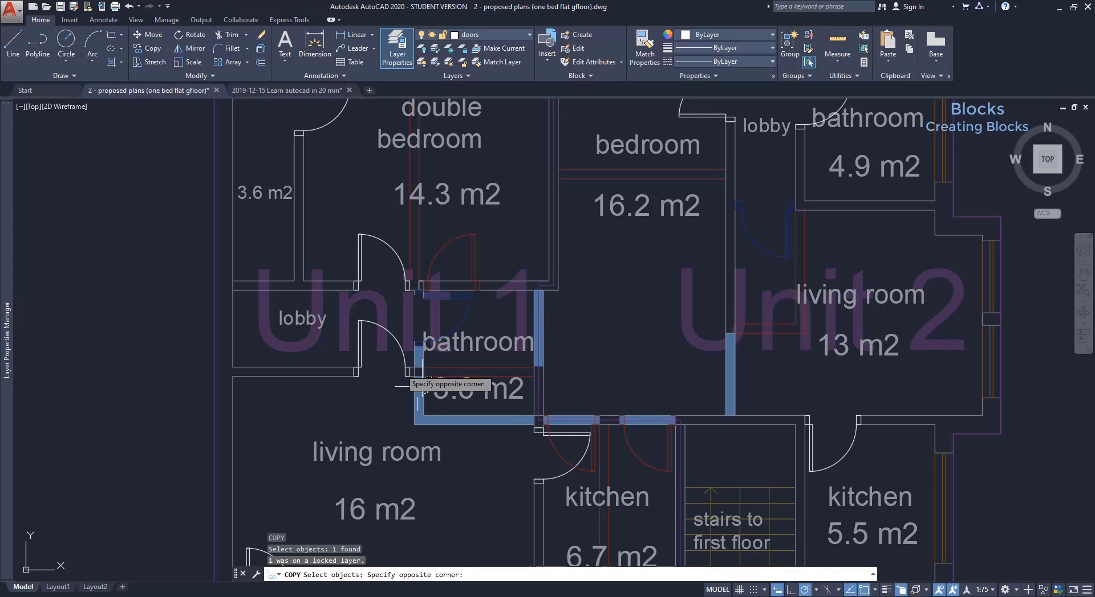
pyautogui.click(428, 393)
pyautogui.click(323, 315)
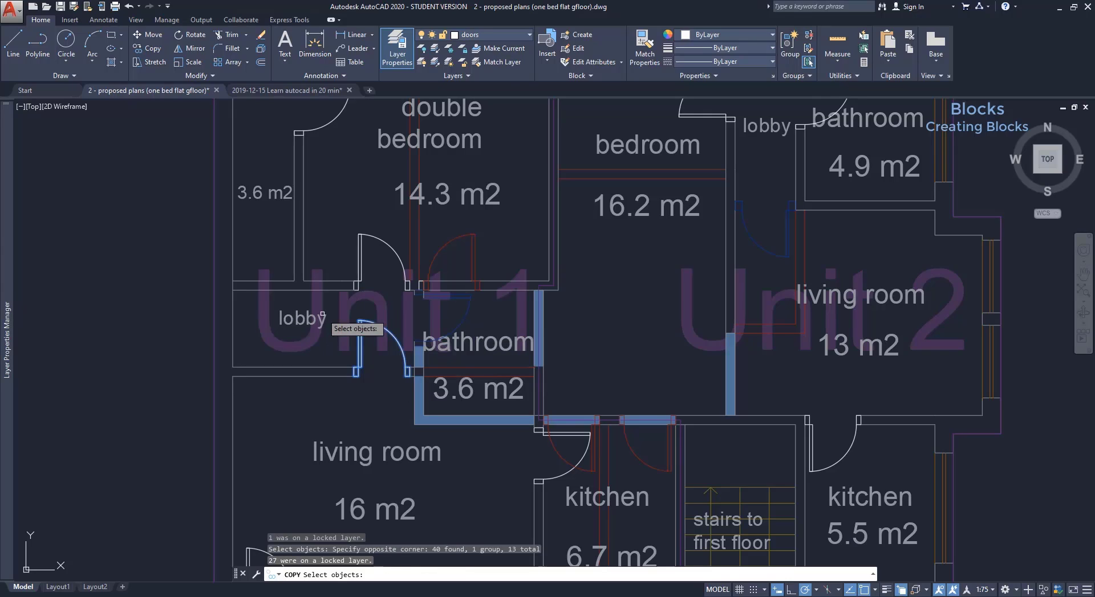
pyautogui.press('Return')
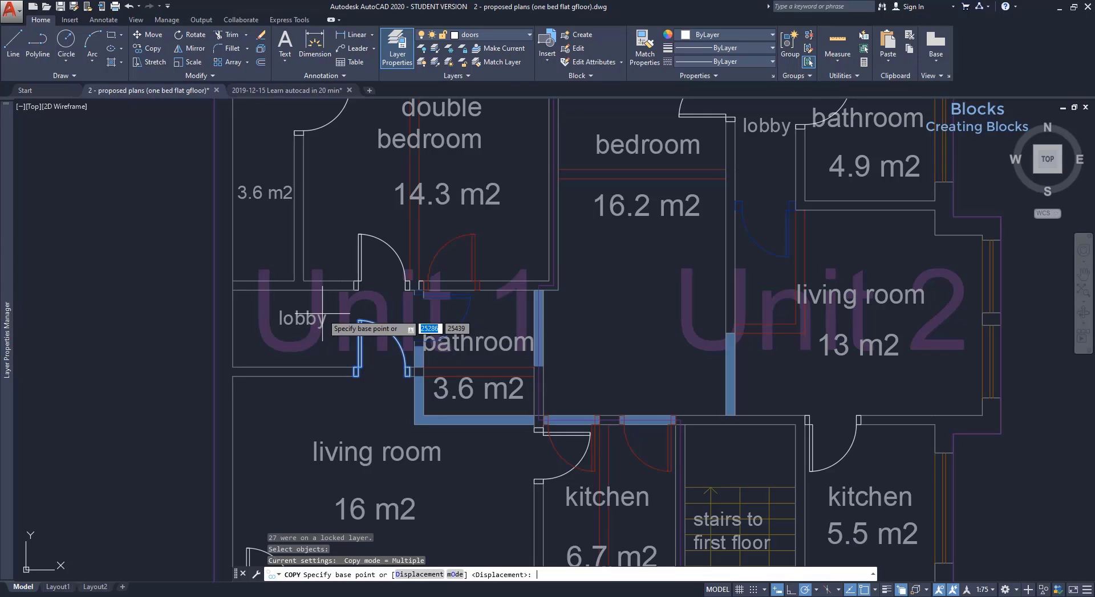
pyautogui.click(358, 379)
pyautogui.click(67, 375)
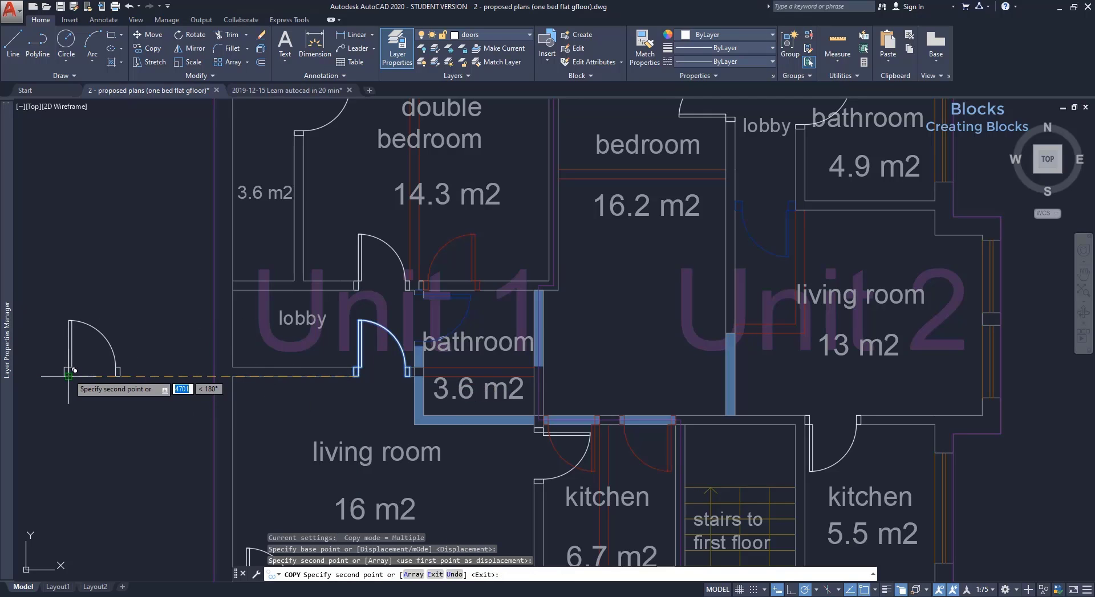
pyautogui.press('Escape')
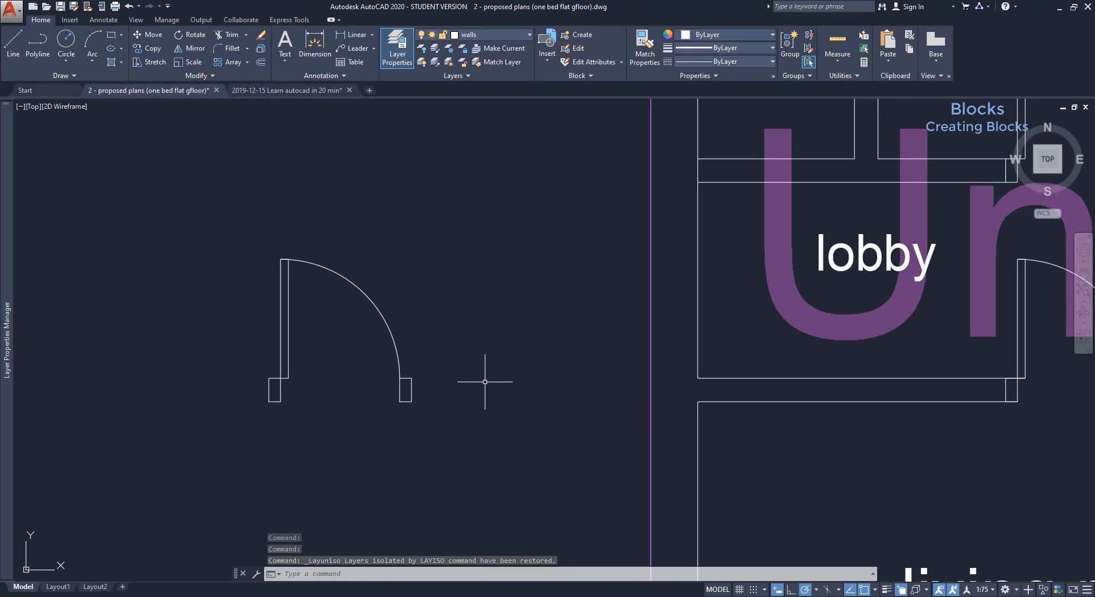
# Put the copied door's 13 objects on layer 0 and start a block definition from them.
pyautogui.click(492, 426)
pyautogui.click(179, 203)
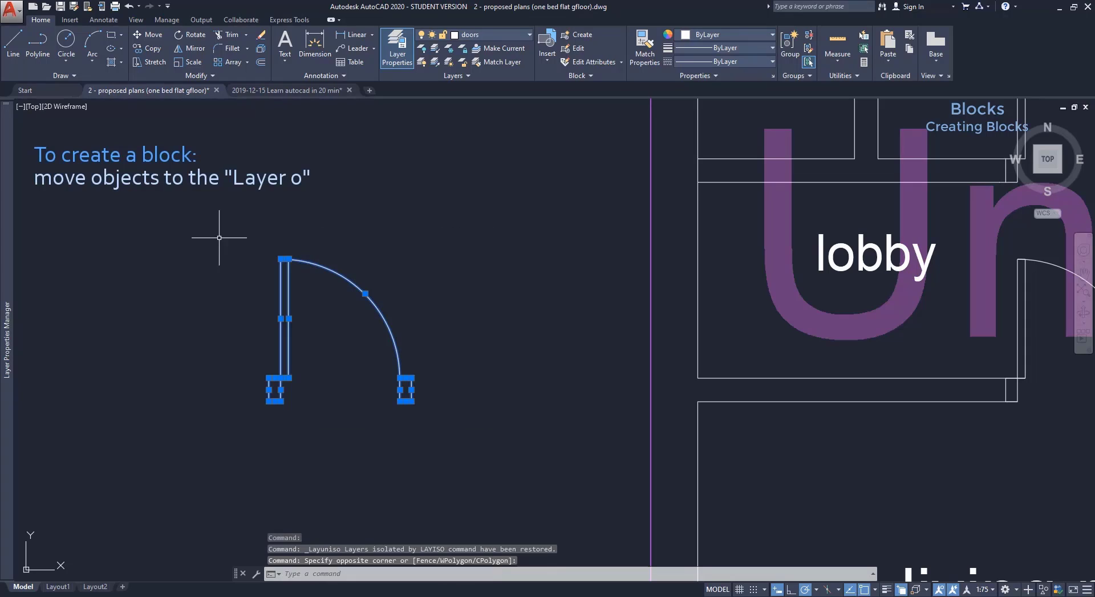
pyautogui.click(512, 34)
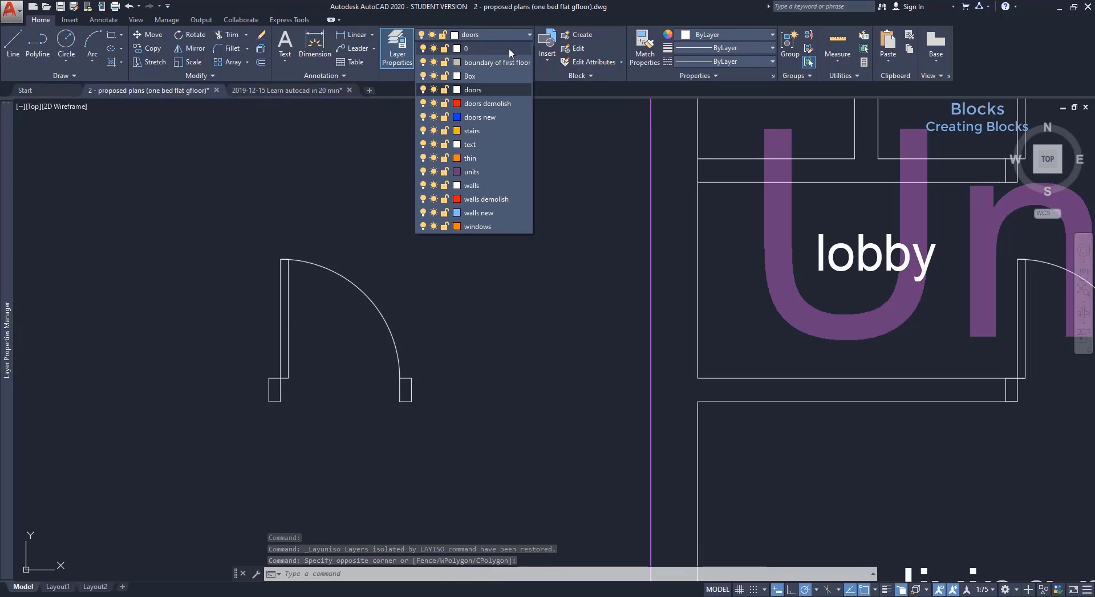
pyautogui.click(510, 49)
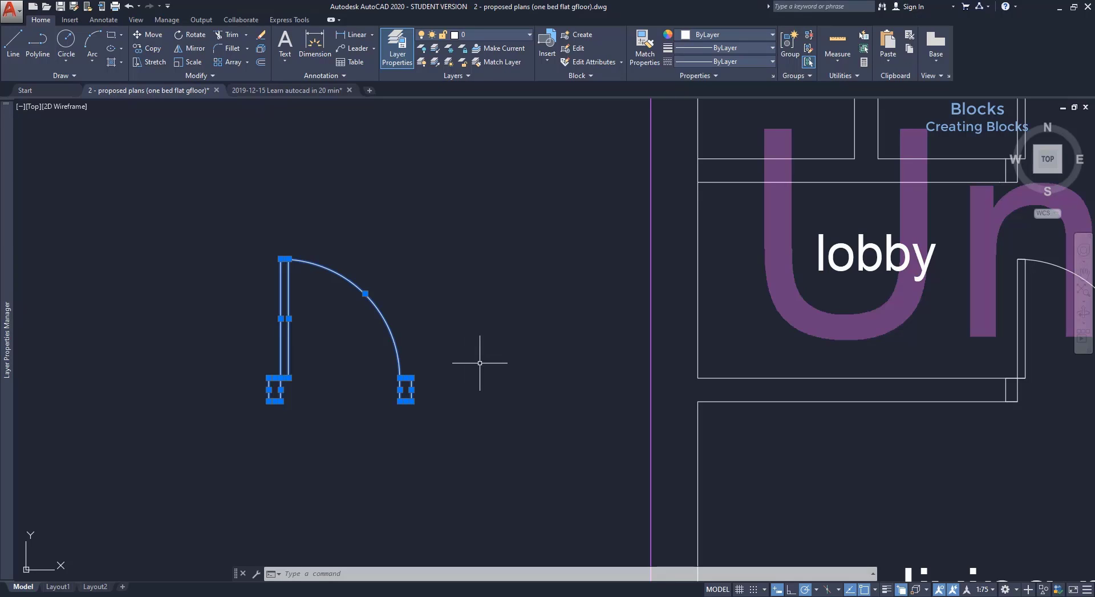
pyautogui.click(578, 34)
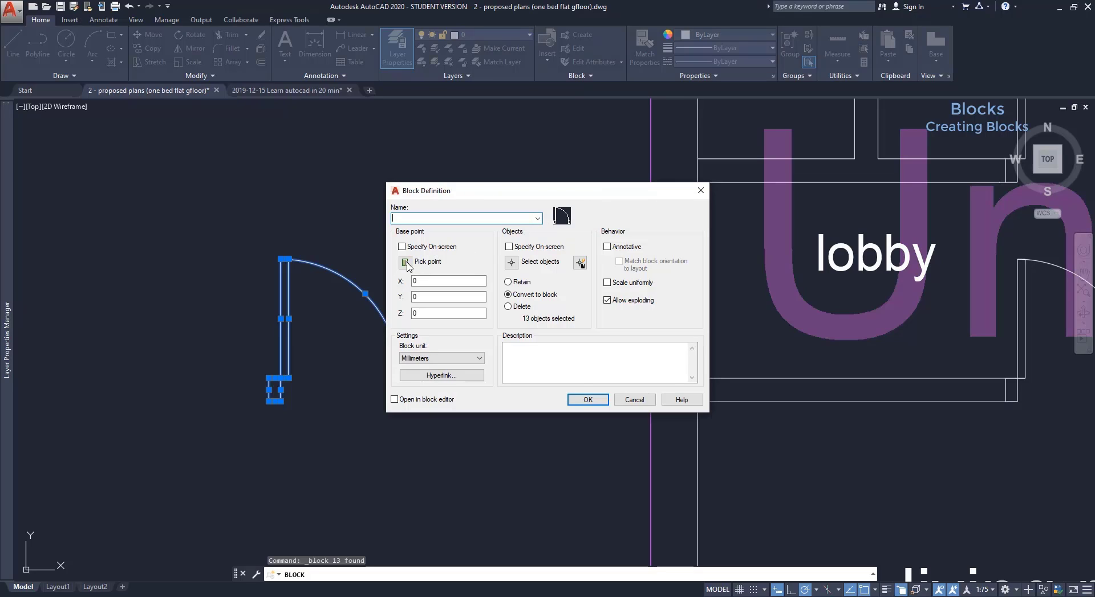
# Define a block named door from the copy, base point at its bottom-left corner.
pyautogui.click(405, 262)
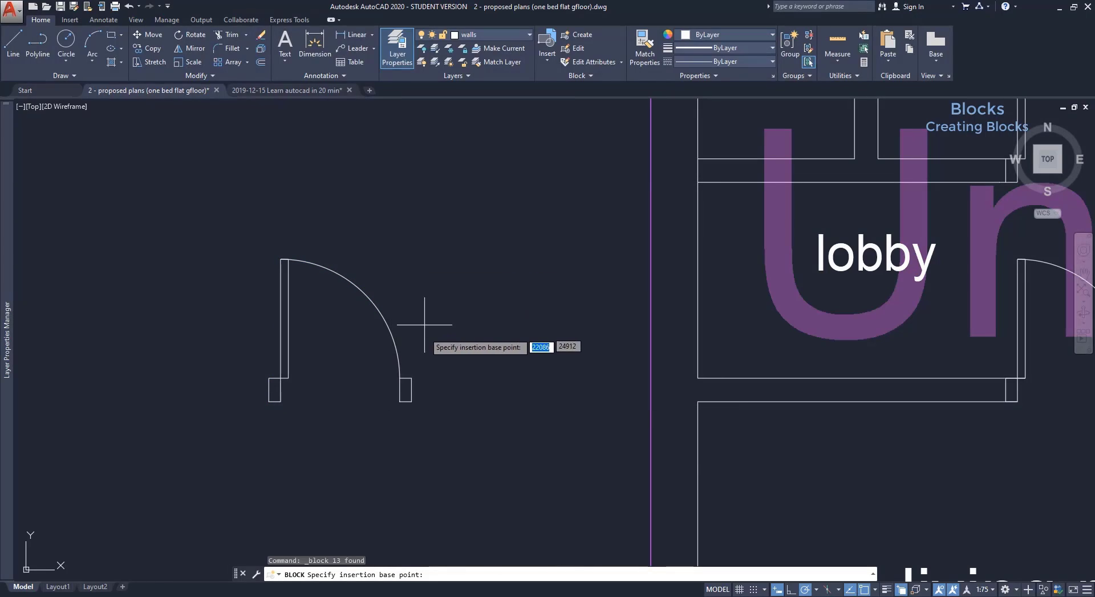
pyautogui.click(265, 402)
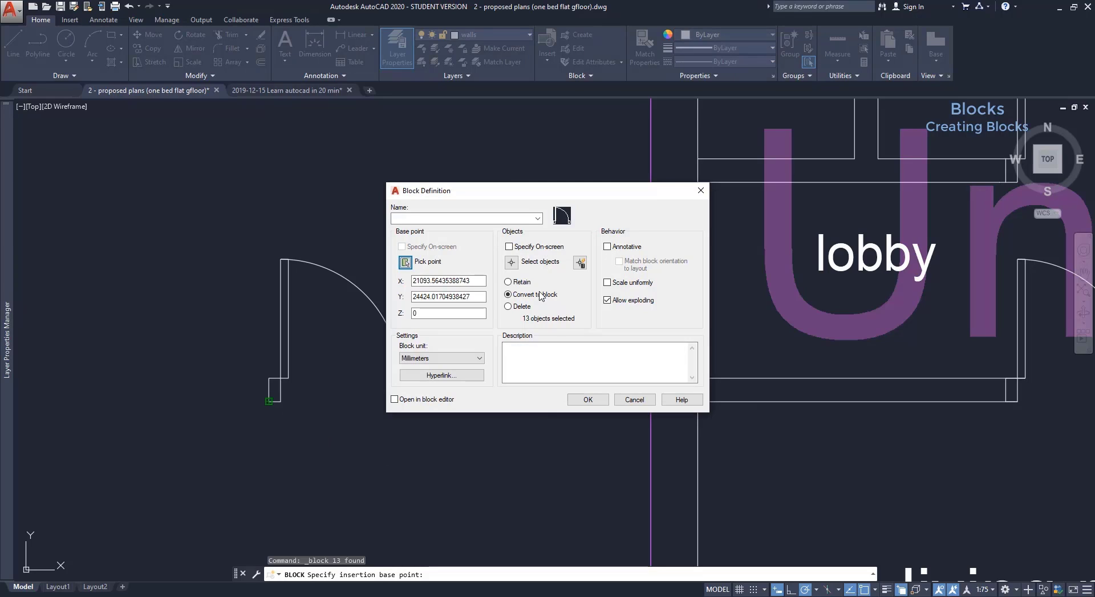
pyautogui.click(506, 219)
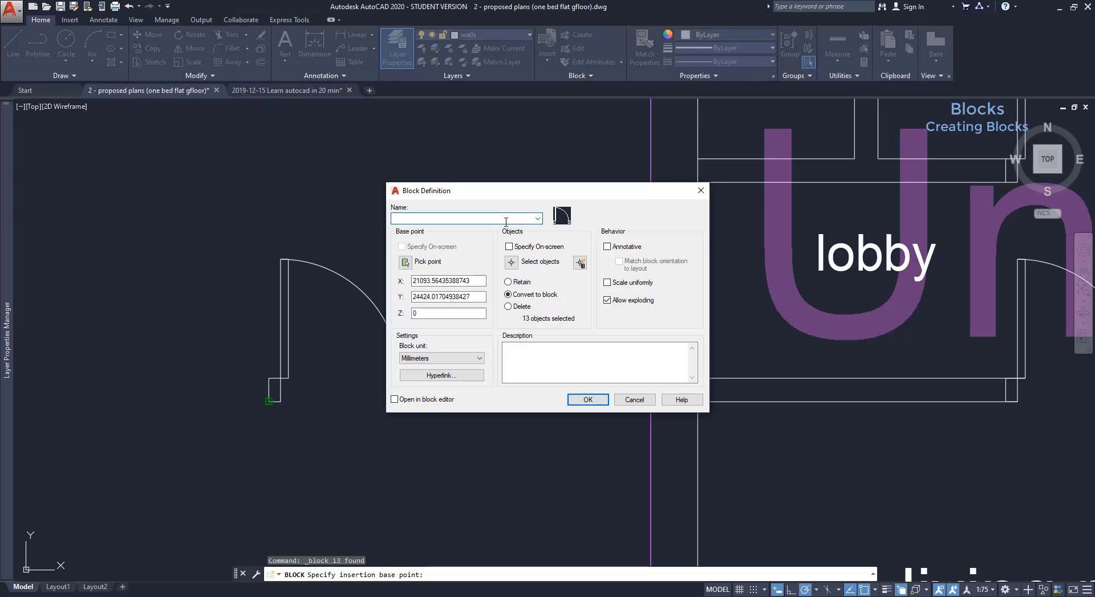
pyautogui.click(588, 400)
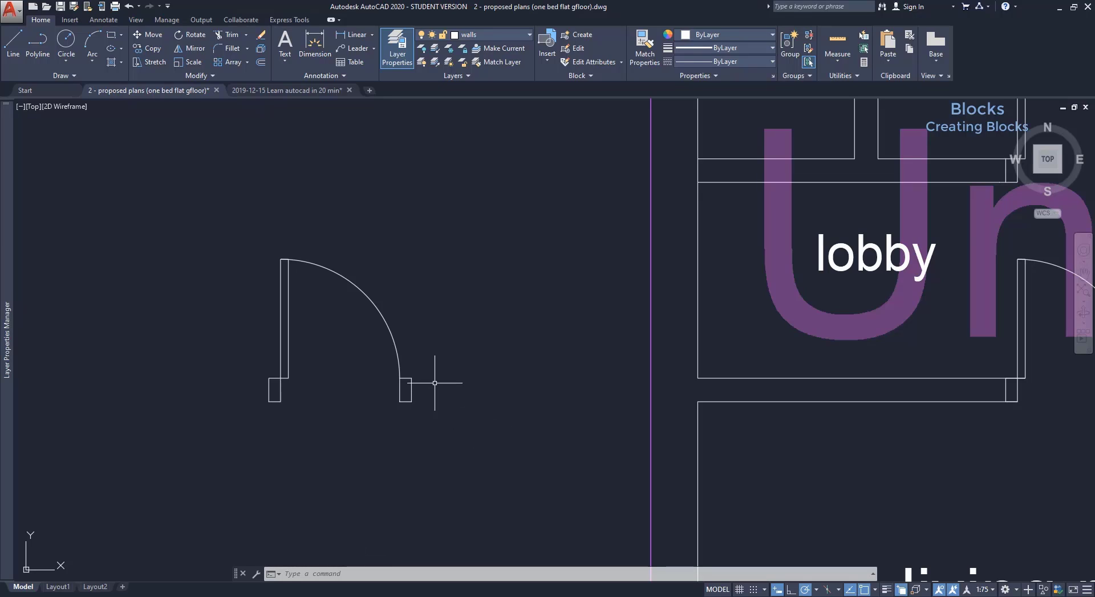
pyautogui.click(398, 361)
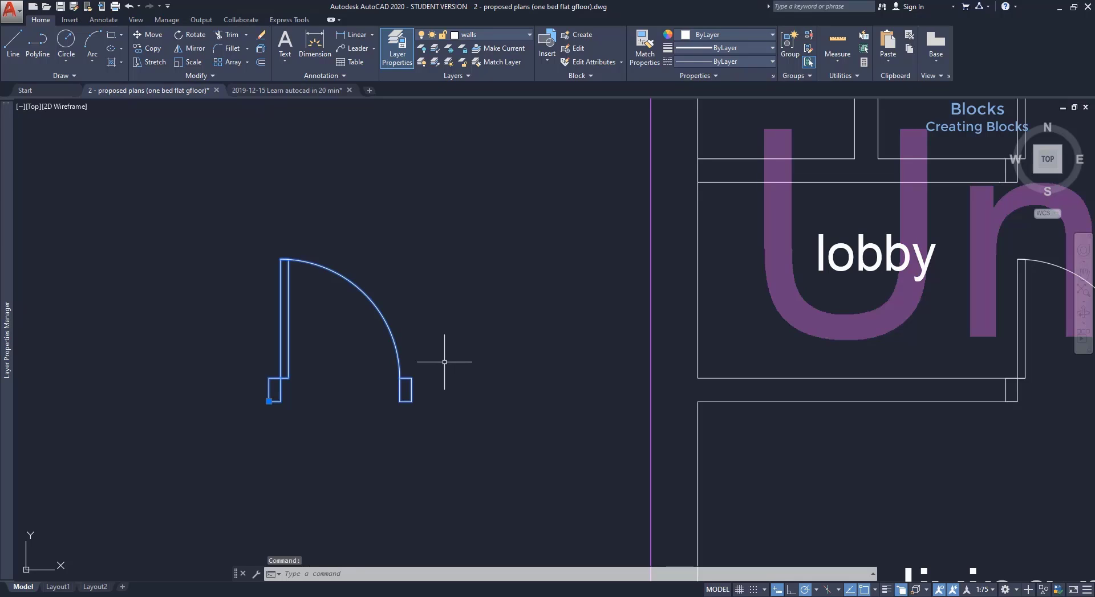
# Create a block named door from the stairs-layer door lines.
pyautogui.click(475, 36)
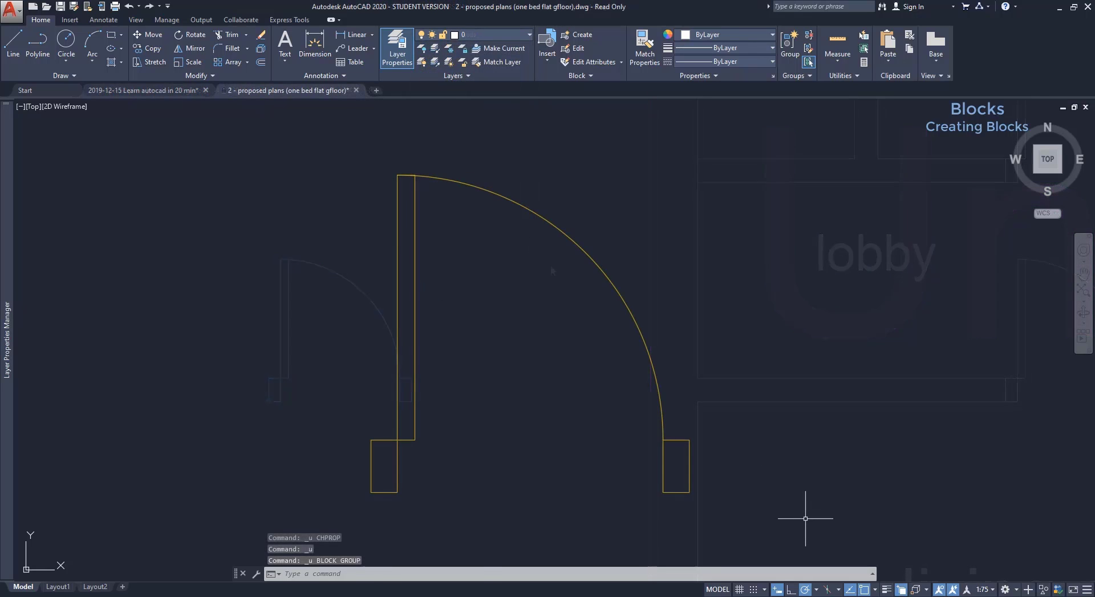
pyautogui.click(806, 519)
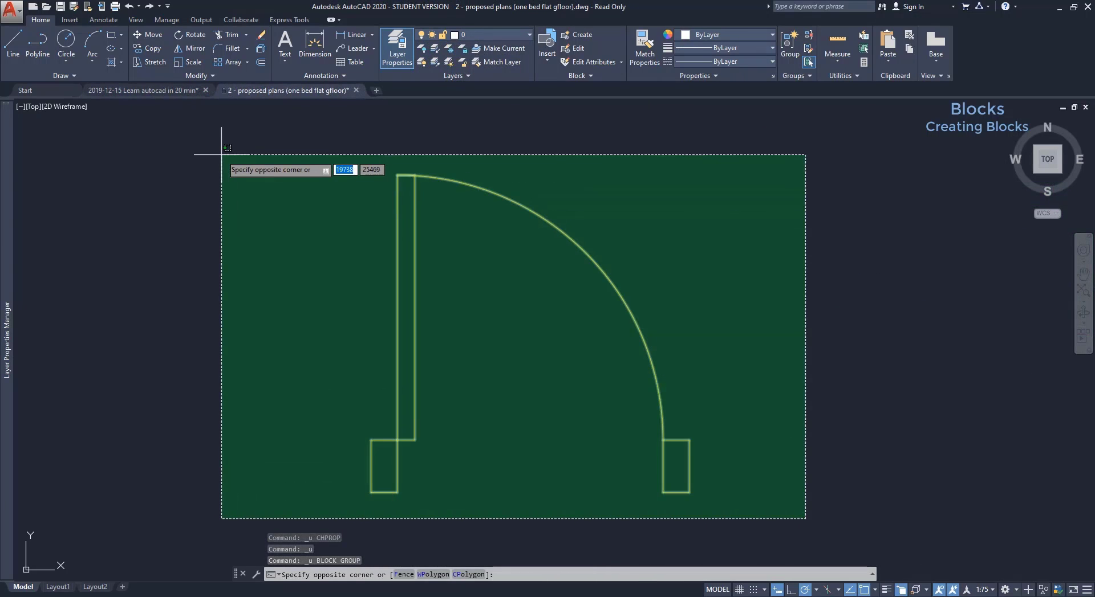
pyautogui.click(221, 154)
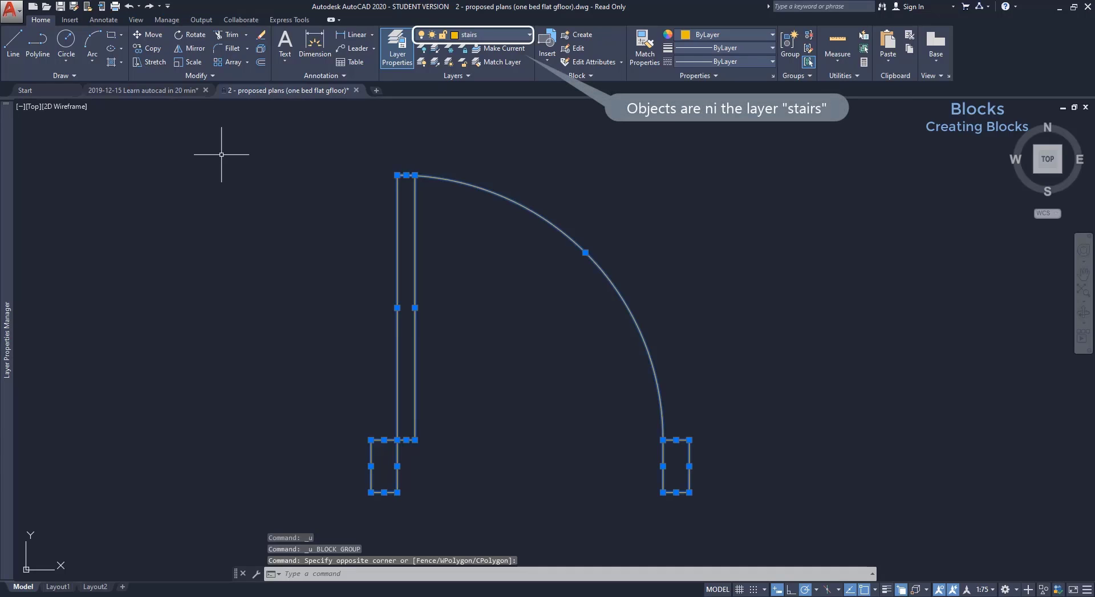
pyautogui.click(588, 40)
pyautogui.write('door')
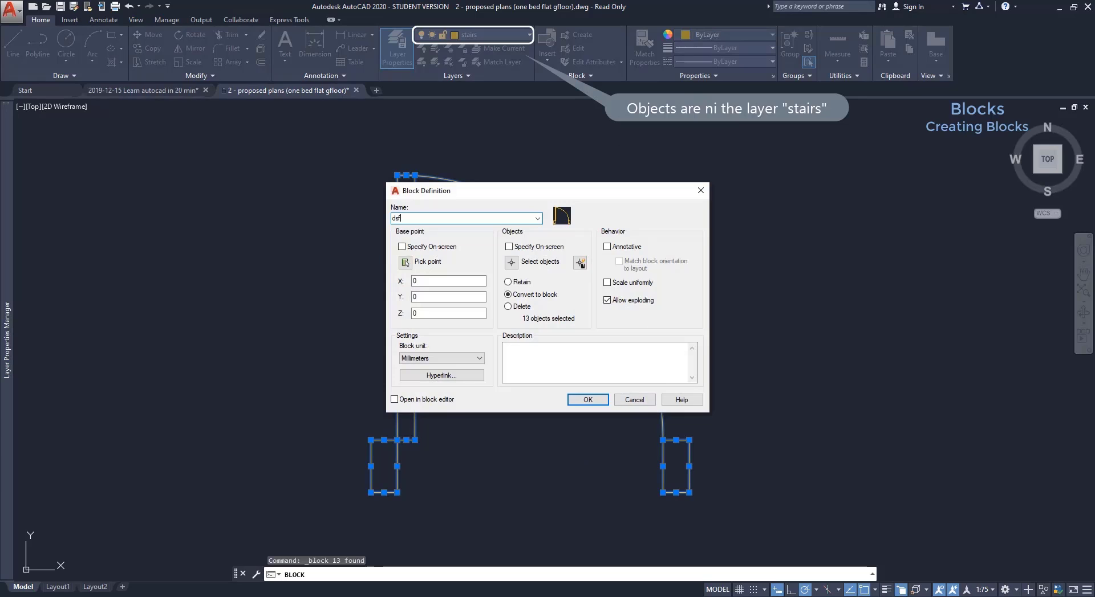
pyautogui.click(596, 400)
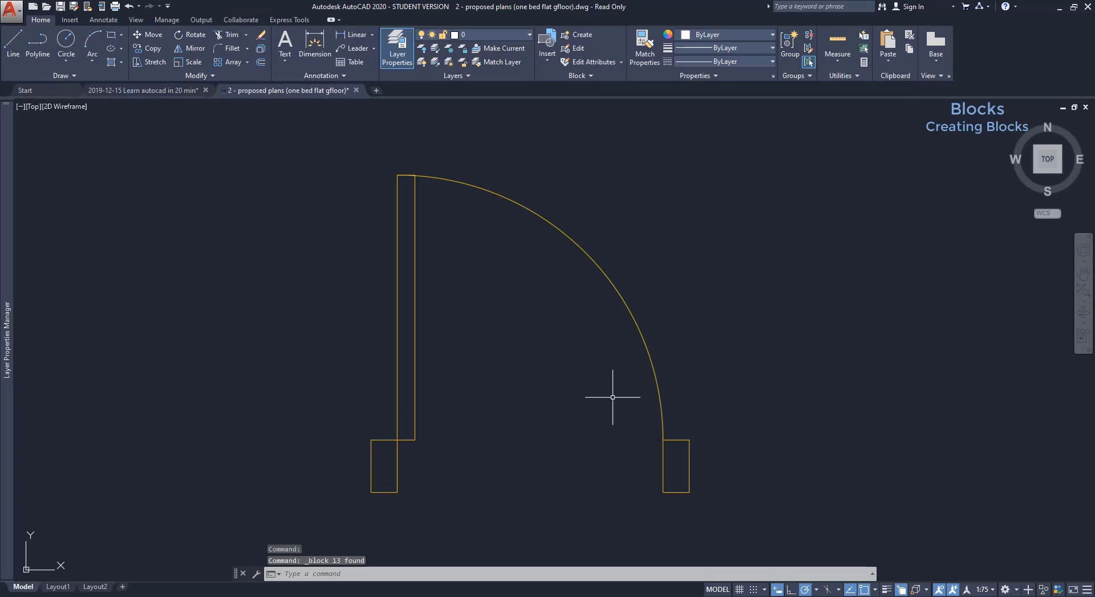
# Move the door block onto the units layer, where its lines stay yellow.
pyautogui.click(529, 34)
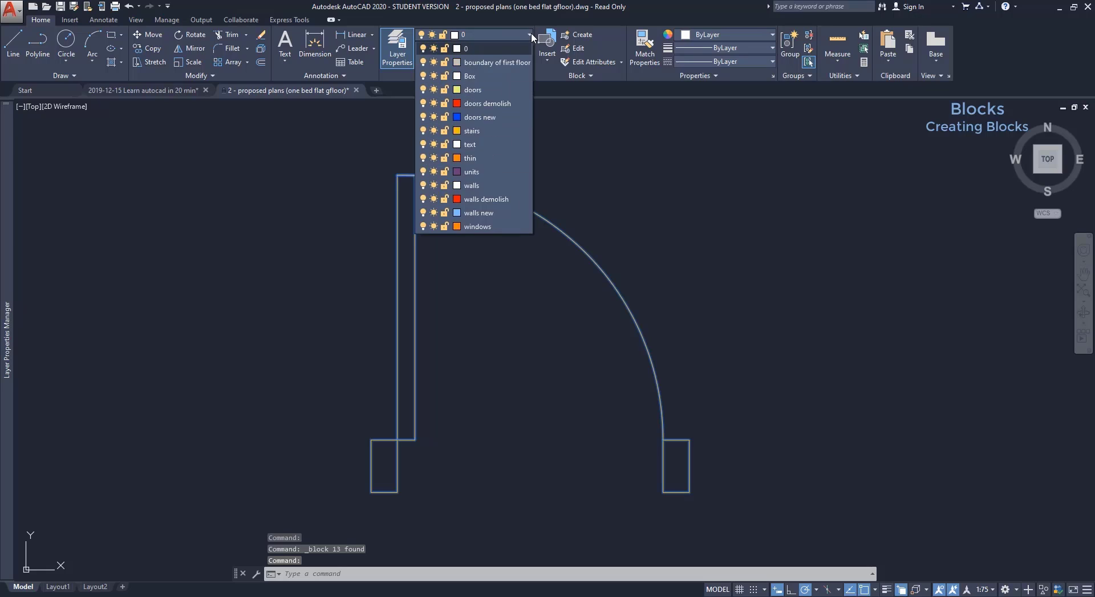
pyautogui.click(486, 171)
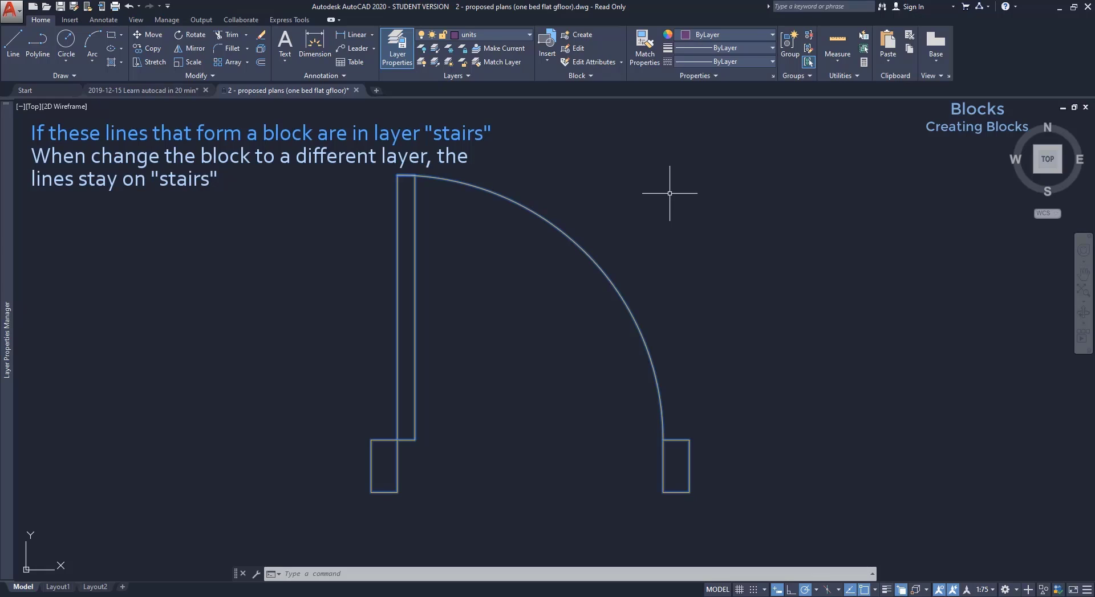
pyautogui.press('Escape')
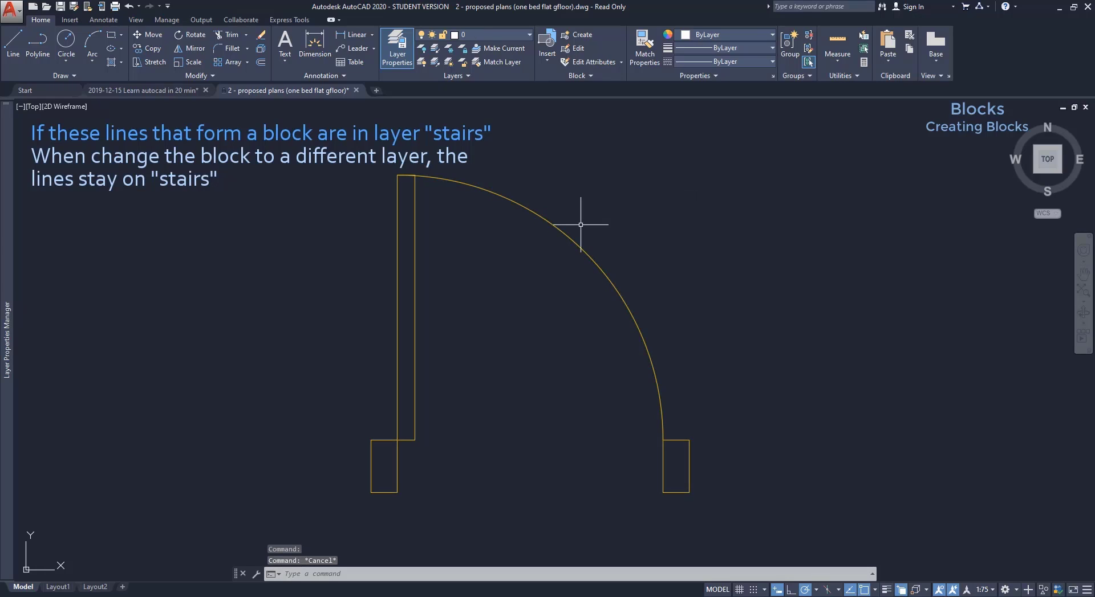
pyautogui.moveTo(573, 241)
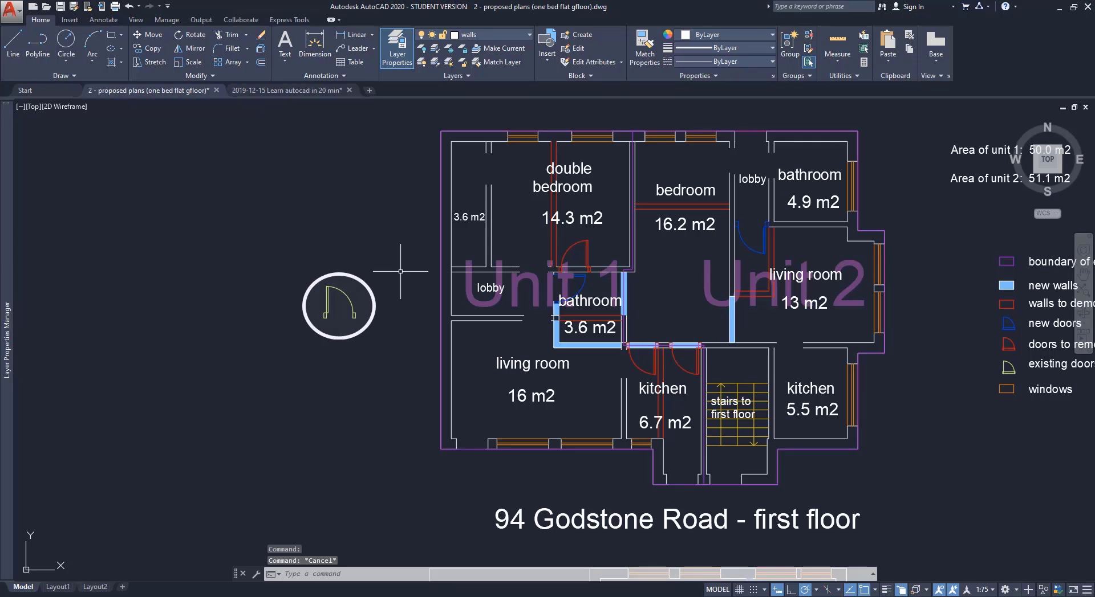
pyautogui.write('copy')
pyautogui.press('Return')
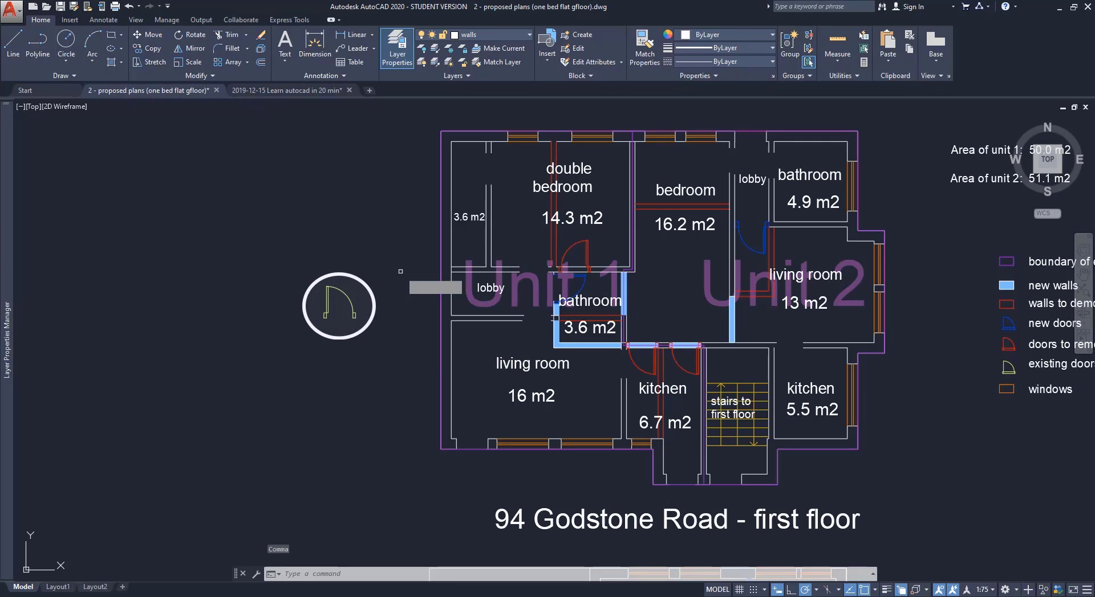
# Copy the door block from its corner into two lobby door openings on the plan.
pyautogui.click(350, 299)
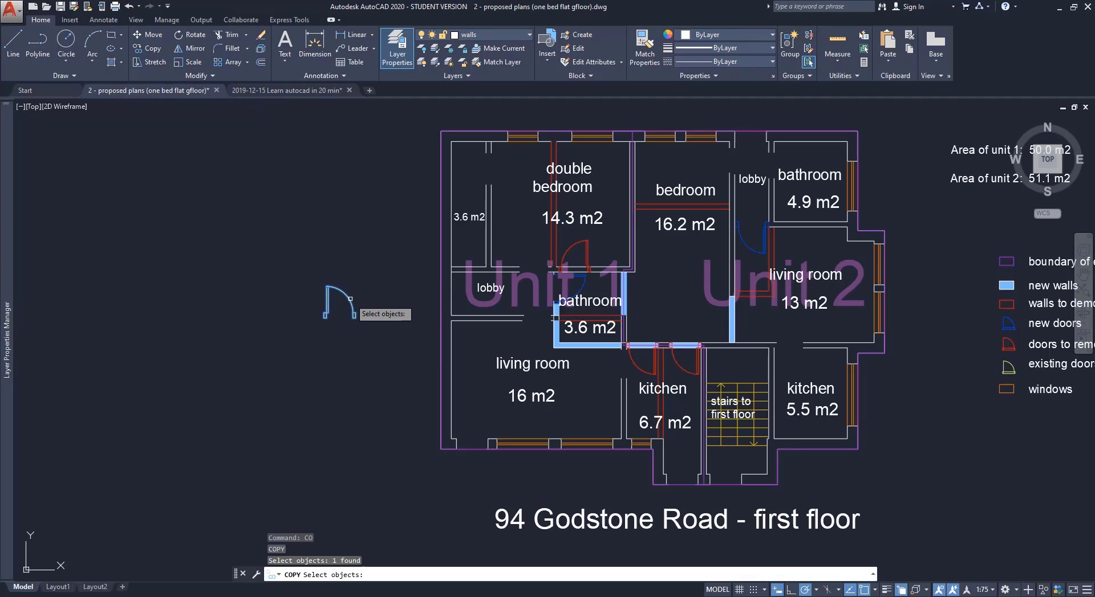
pyautogui.press('Return')
pyautogui.scroll(4, 341, 315)
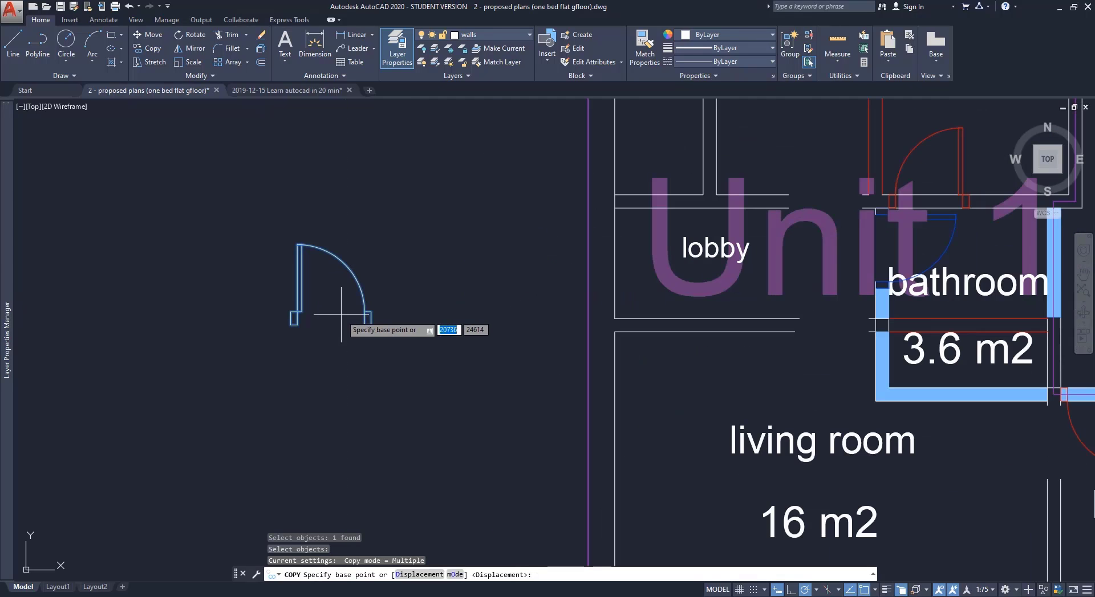
pyautogui.click(291, 322)
pyautogui.scroll(-4, 288, 325)
pyautogui.scroll(3, 584, 259)
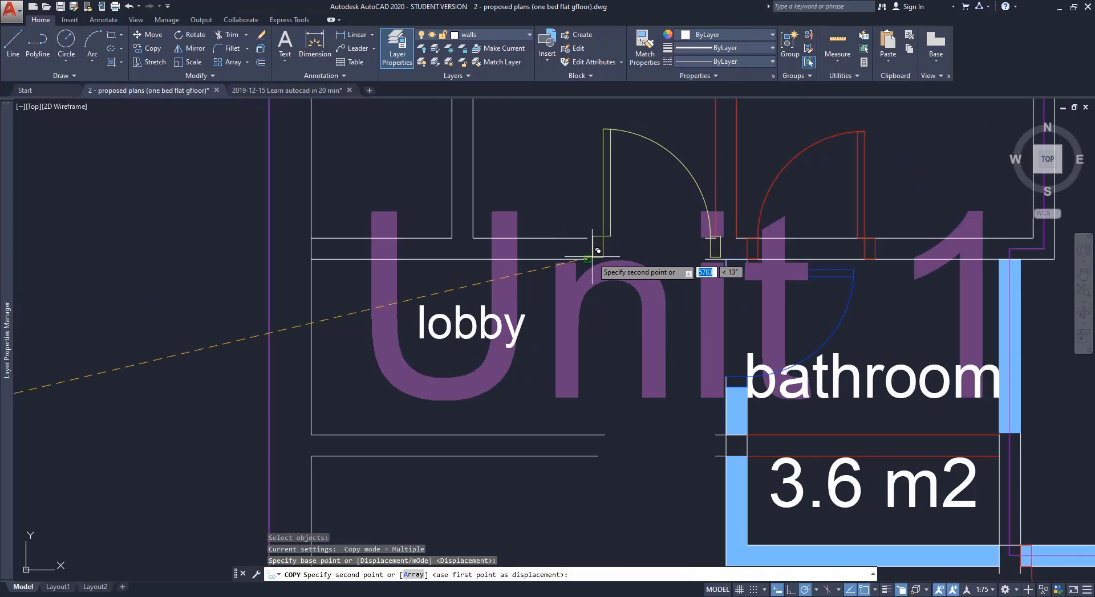
pyautogui.click(588, 259)
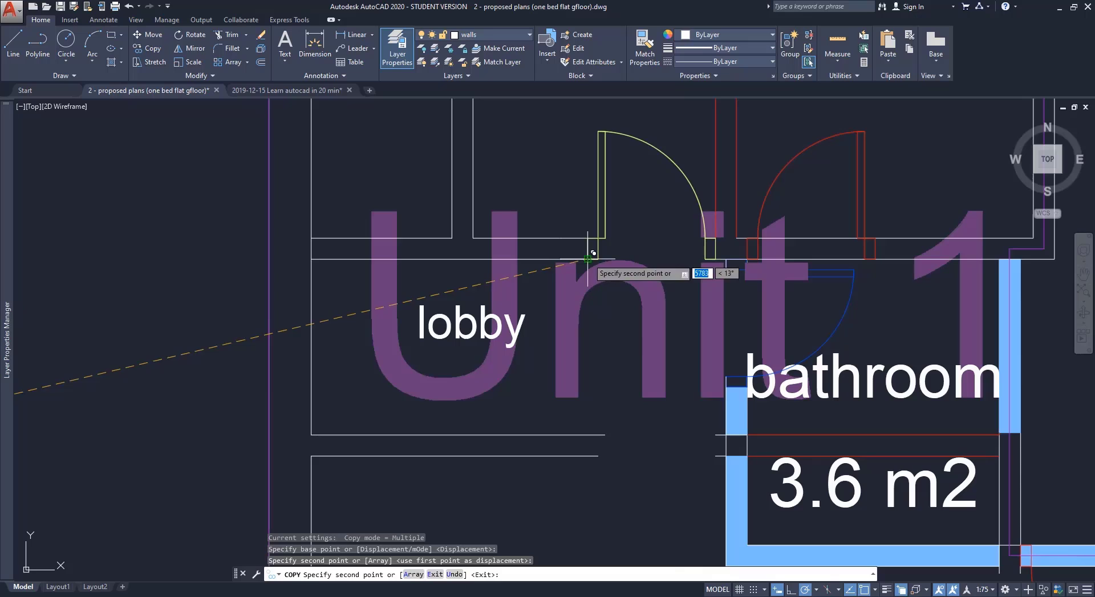
pyautogui.click(607, 455)
pyautogui.scroll(-4, 570, 388)
pyautogui.scroll(-2, 573, 384)
pyautogui.scroll(6, 520, 416)
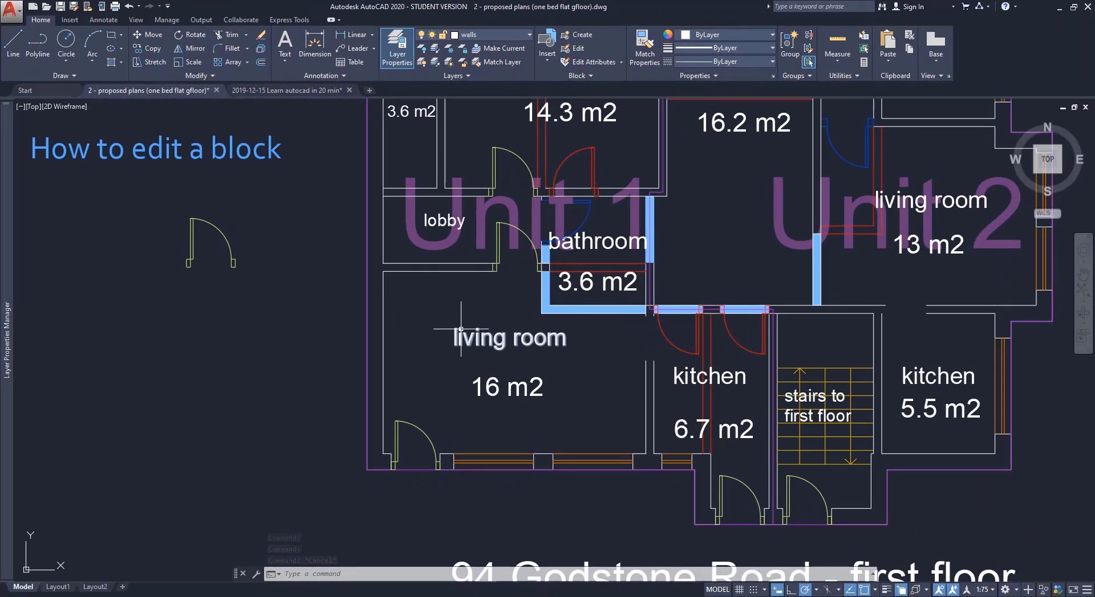
# Open the door block in the Block Editor.
pyautogui.click(581, 51)
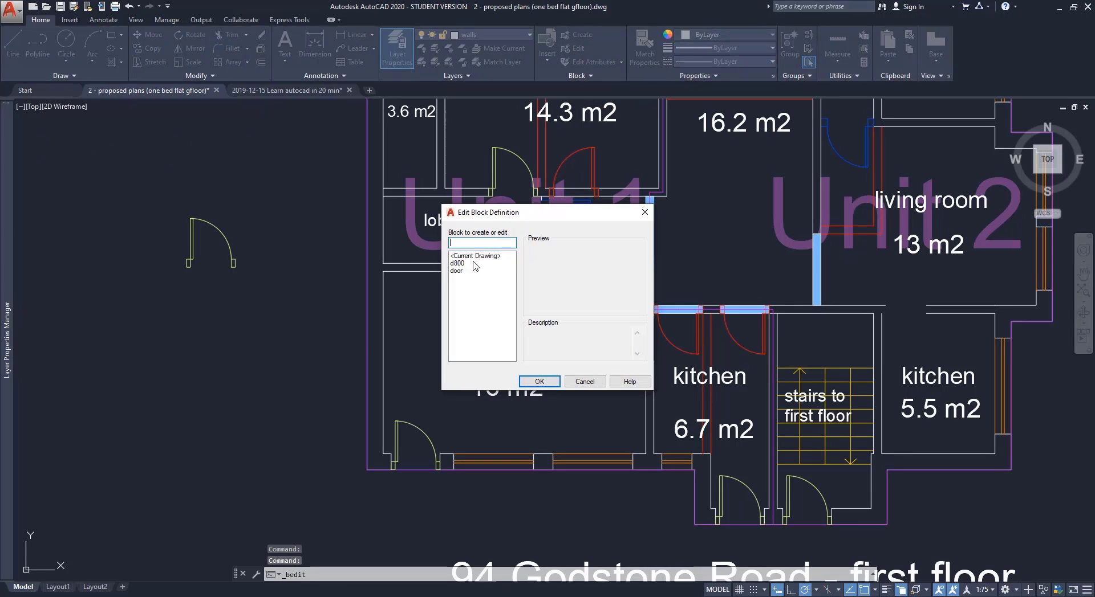
pyautogui.click(456, 271)
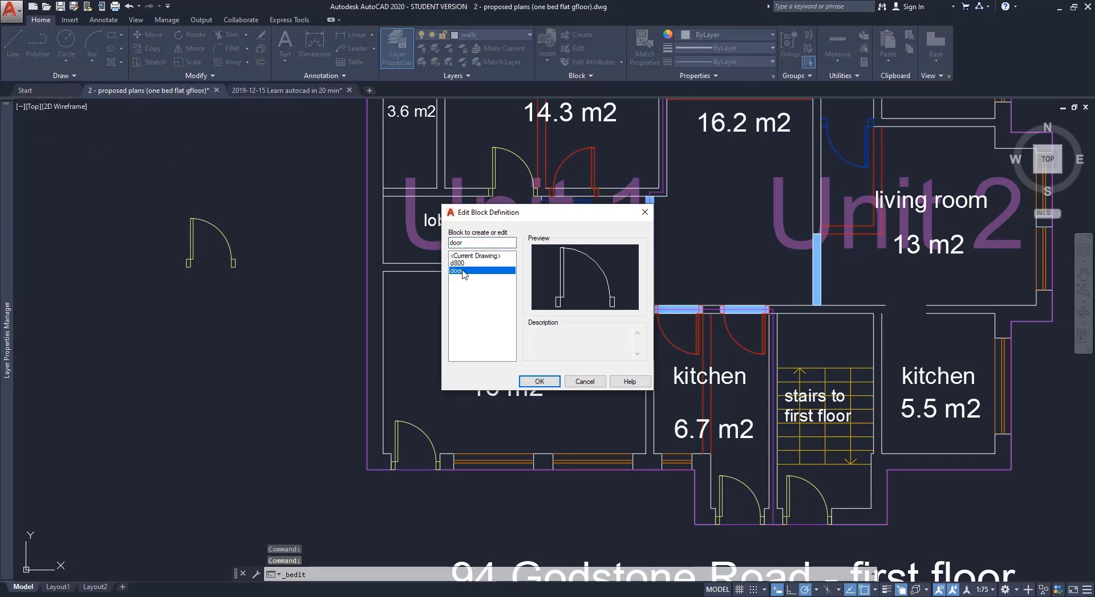
pyautogui.click(539, 381)
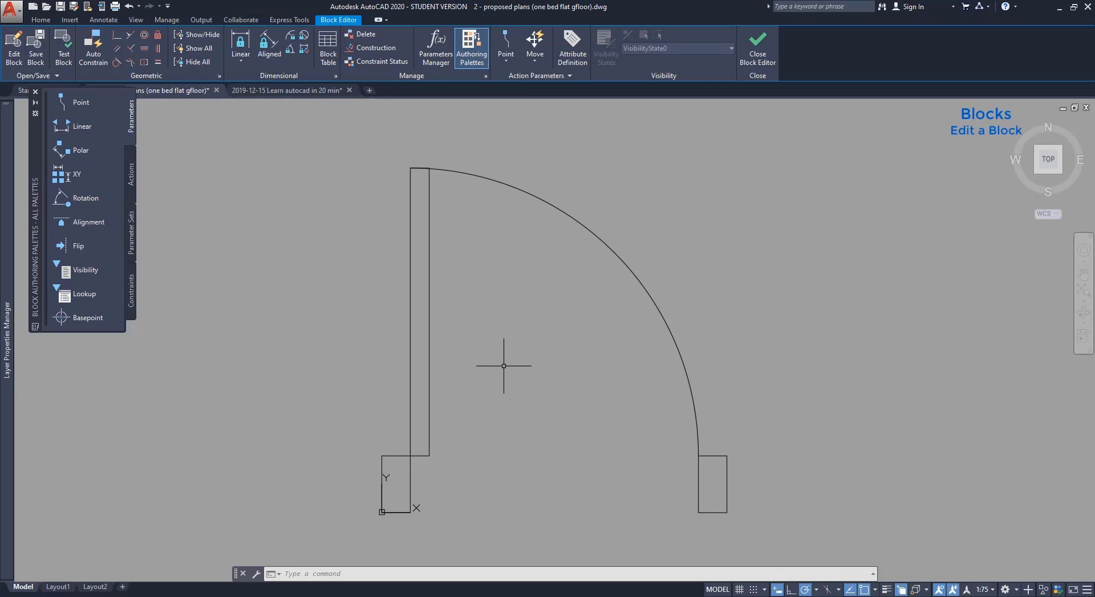
# Draw a circle inside the door swing and save it into the block on closing.
pyautogui.write('c')
pyautogui.press('Return')
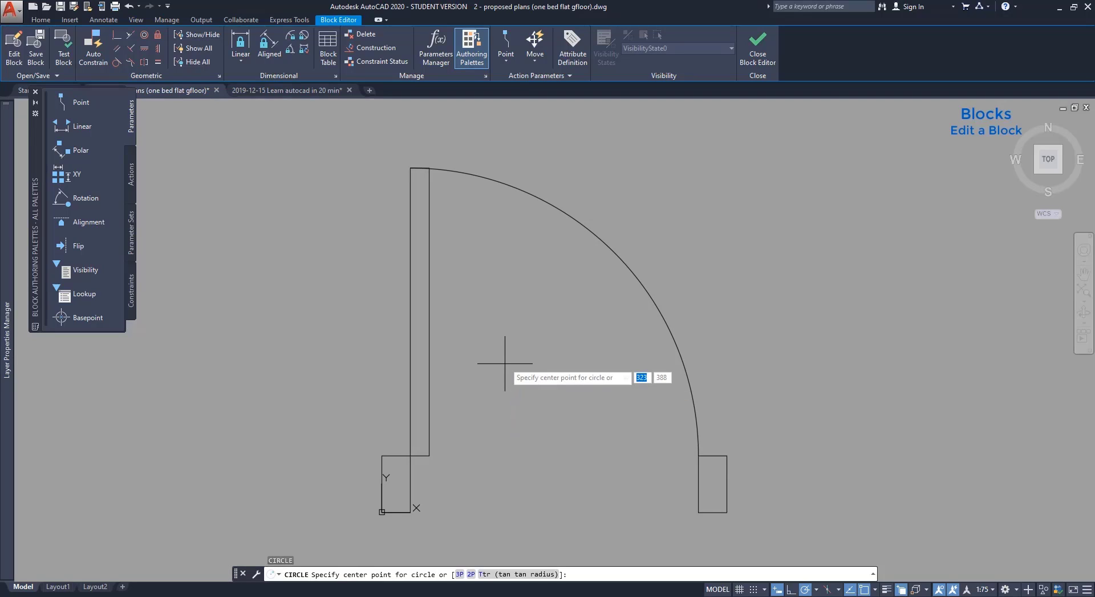
pyautogui.click(546, 346)
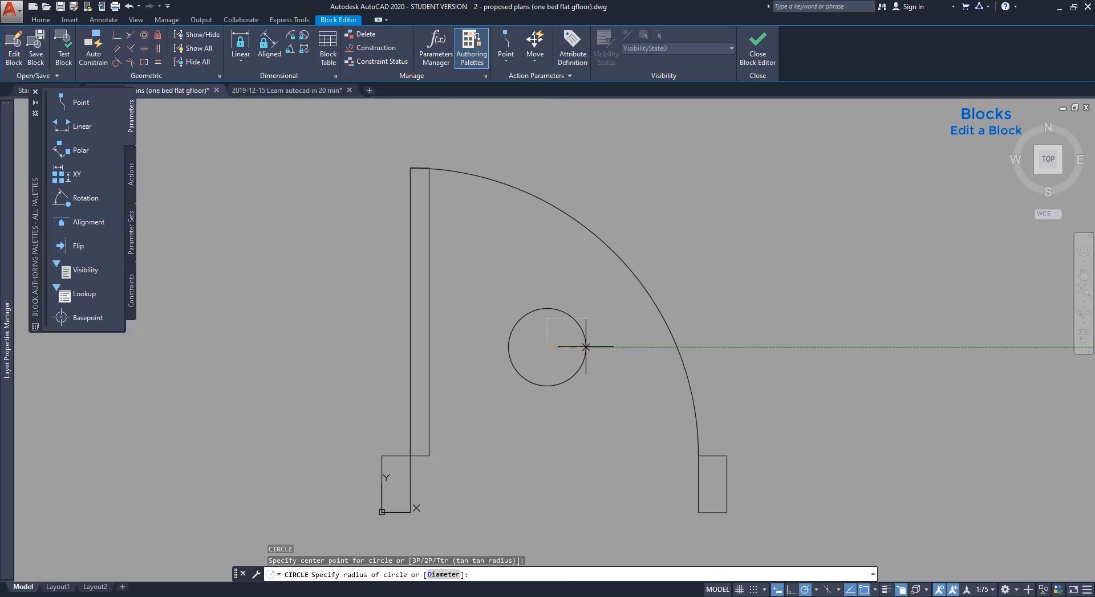
pyautogui.click(586, 346)
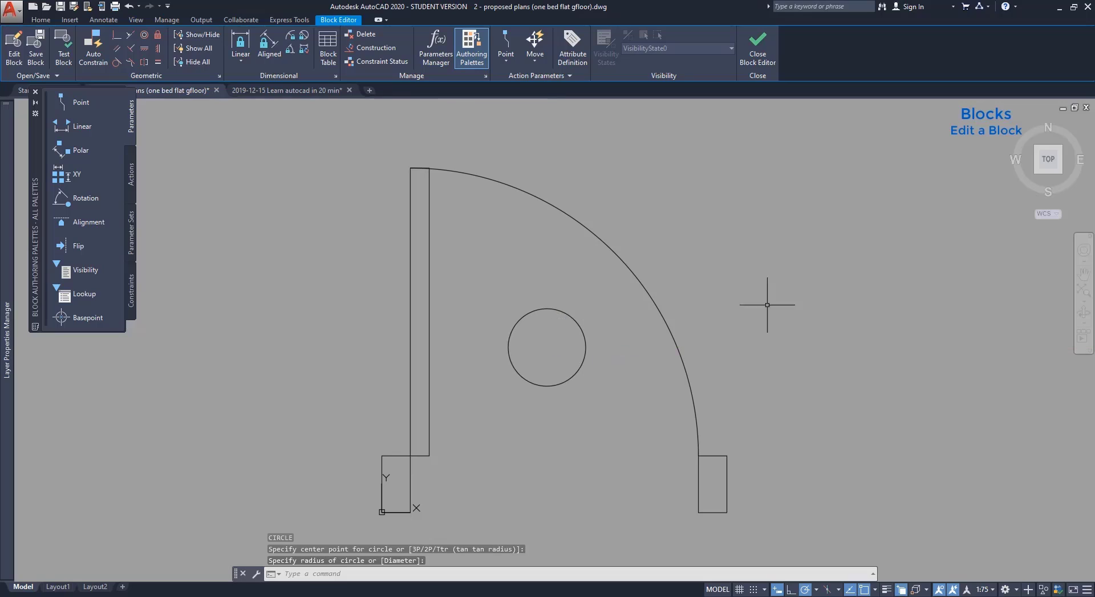
pyautogui.click(758, 48)
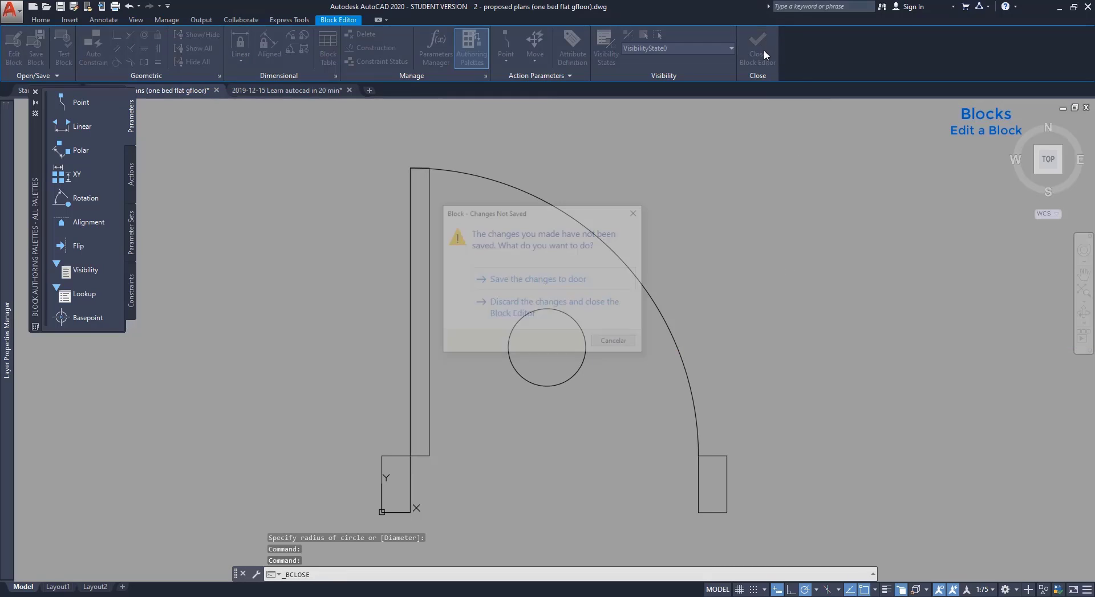
pyautogui.click(597, 287)
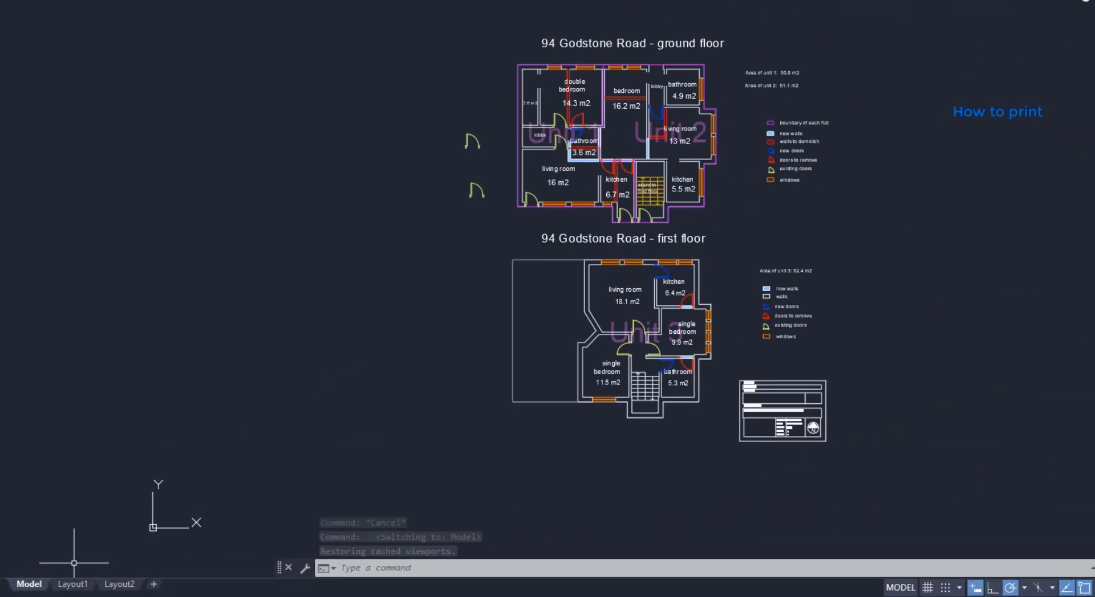
# Switch to the Layout1 sheet and bring up its Page Setup Manager.
pyautogui.click(73, 587)
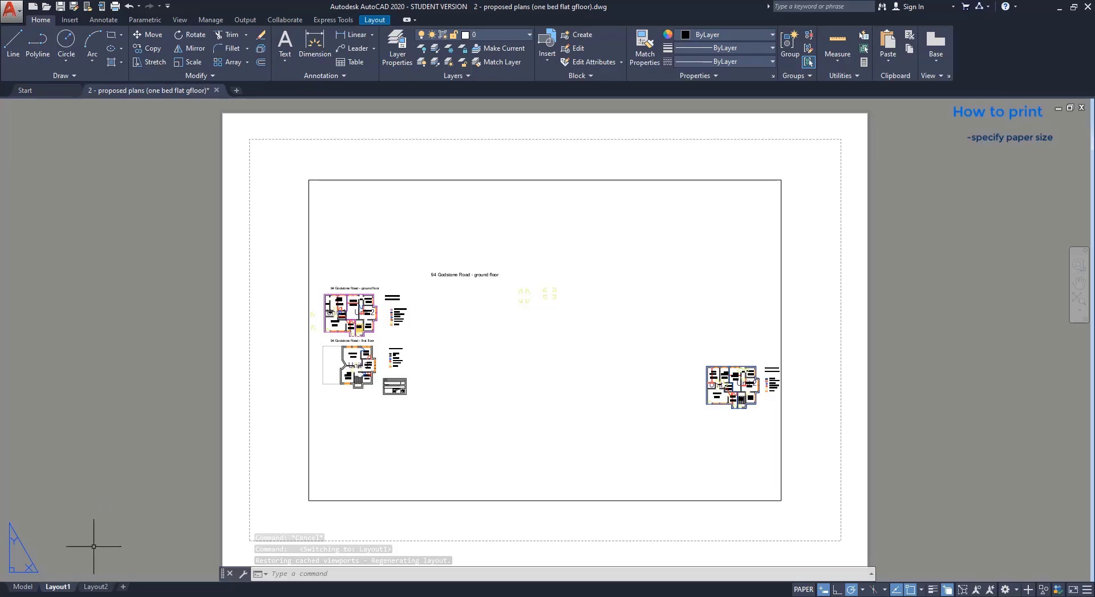
pyautogui.rightClick(68, 593)
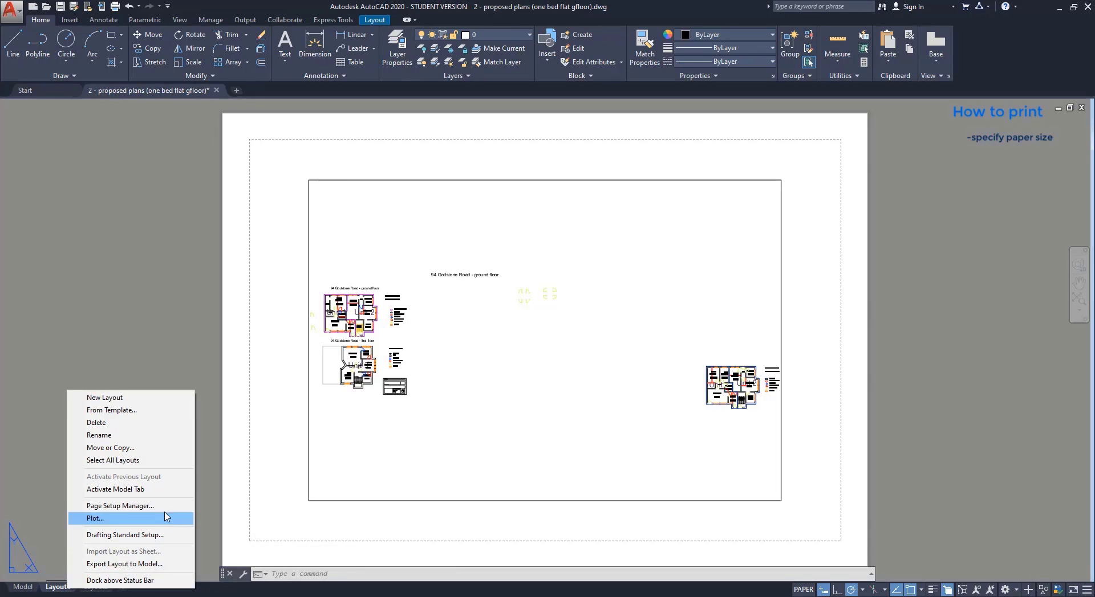
pyautogui.click(120, 506)
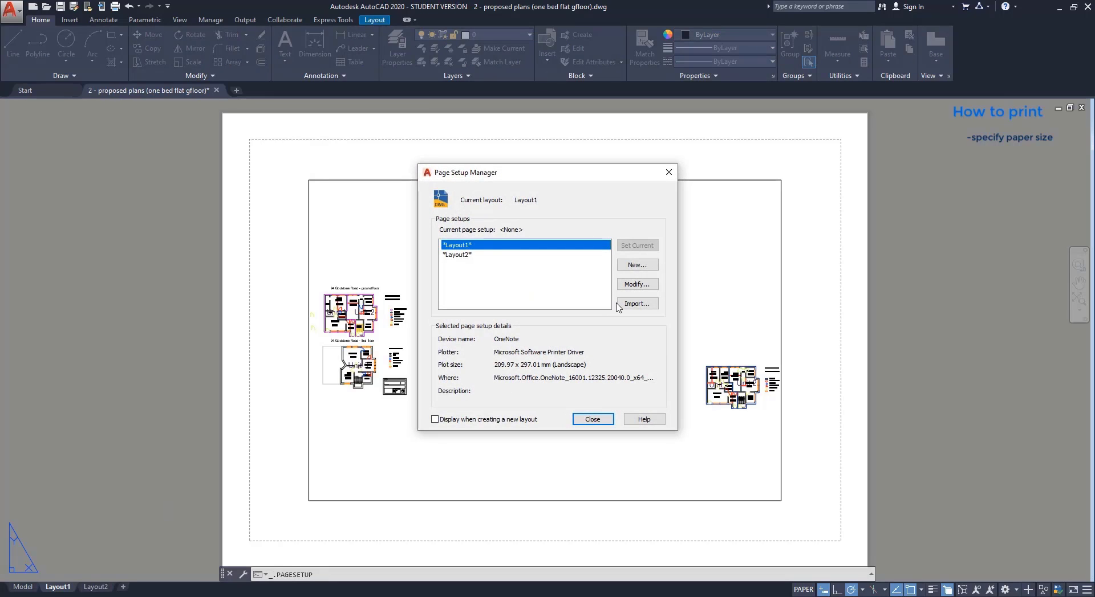
# Set Layout1's page setup to DWG To PDF.pc3, ISO full bleed A4, portrait.
pyautogui.click(644, 286)
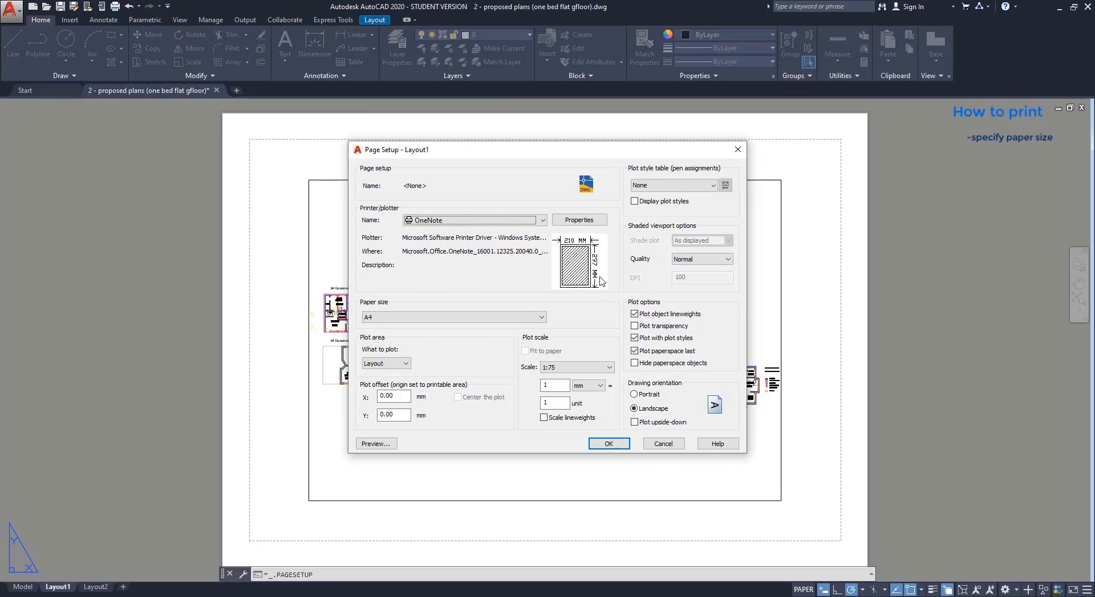
pyautogui.click(543, 220)
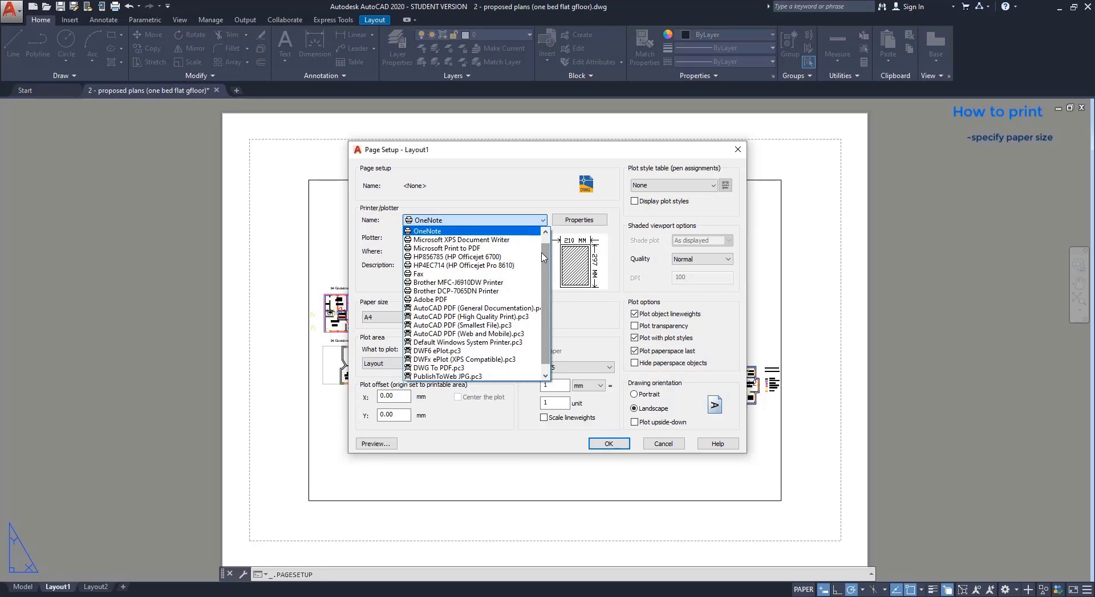
pyautogui.moveTo(541, 256); pyautogui.dragTo(542, 267)
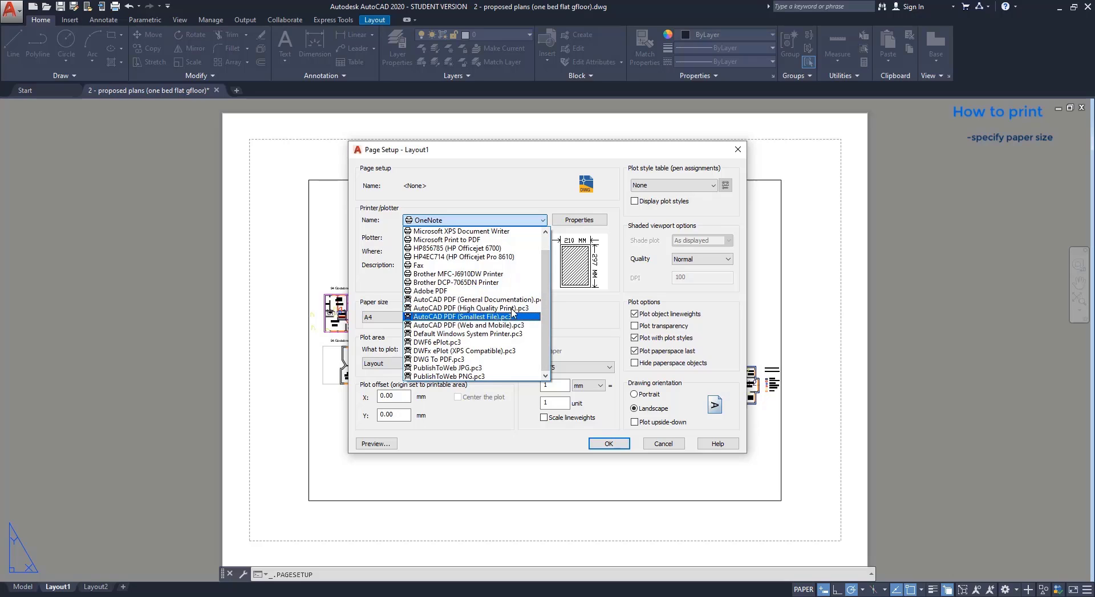
pyautogui.click(510, 360)
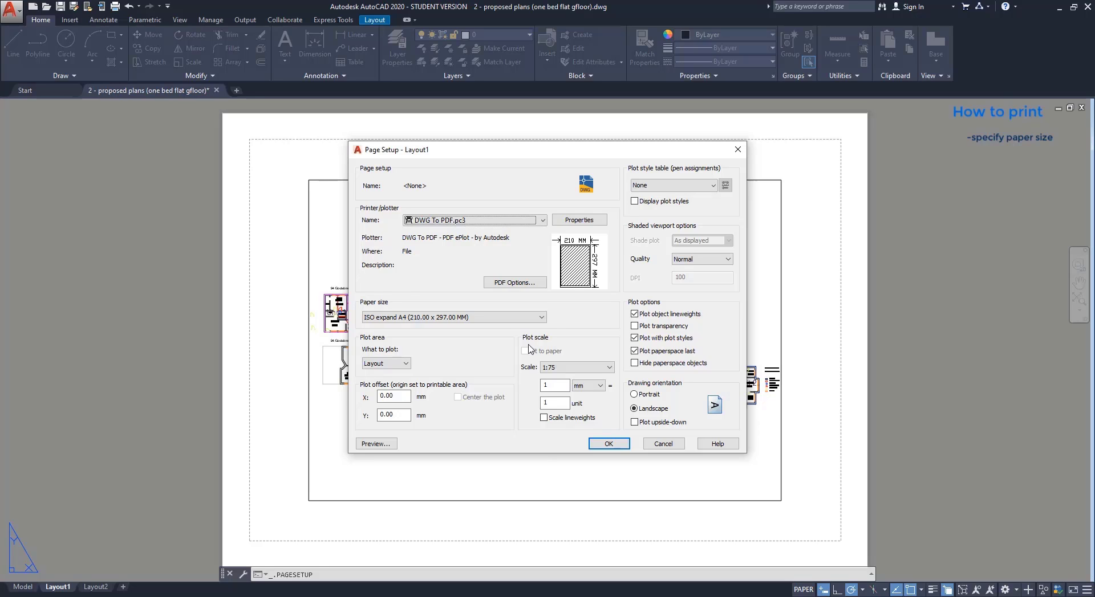
pyautogui.click(542, 318)
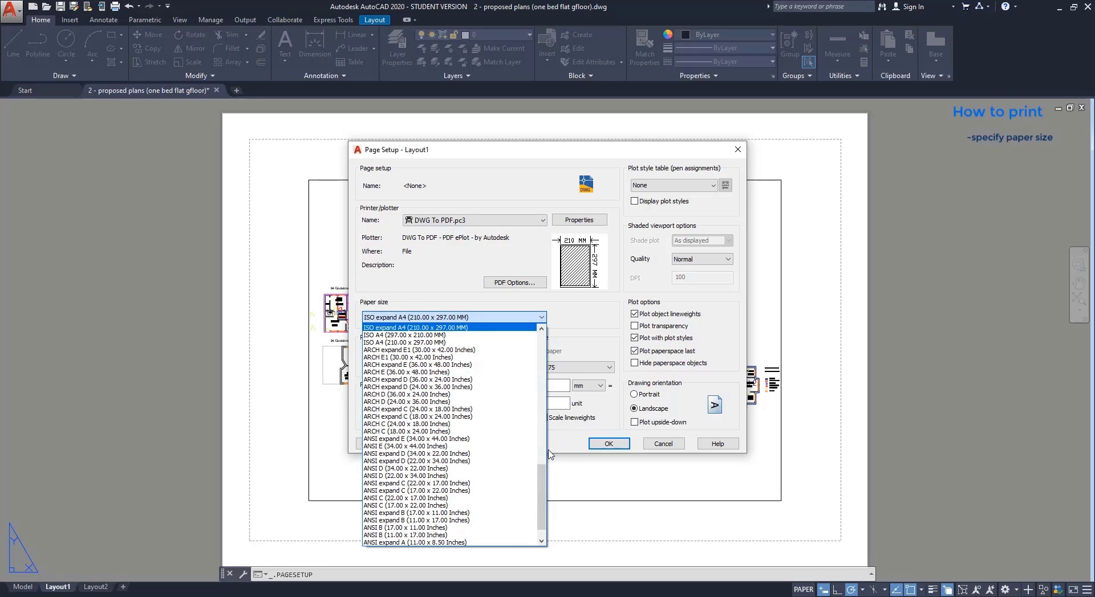
pyautogui.moveTo(541, 474); pyautogui.dragTo(541, 458)
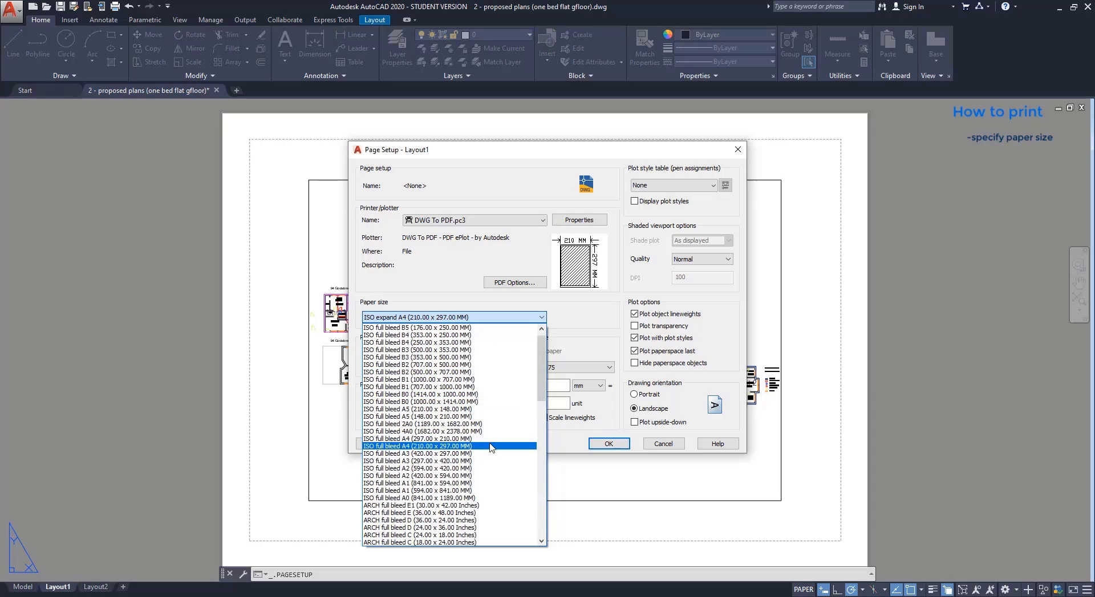
pyautogui.click(491, 446)
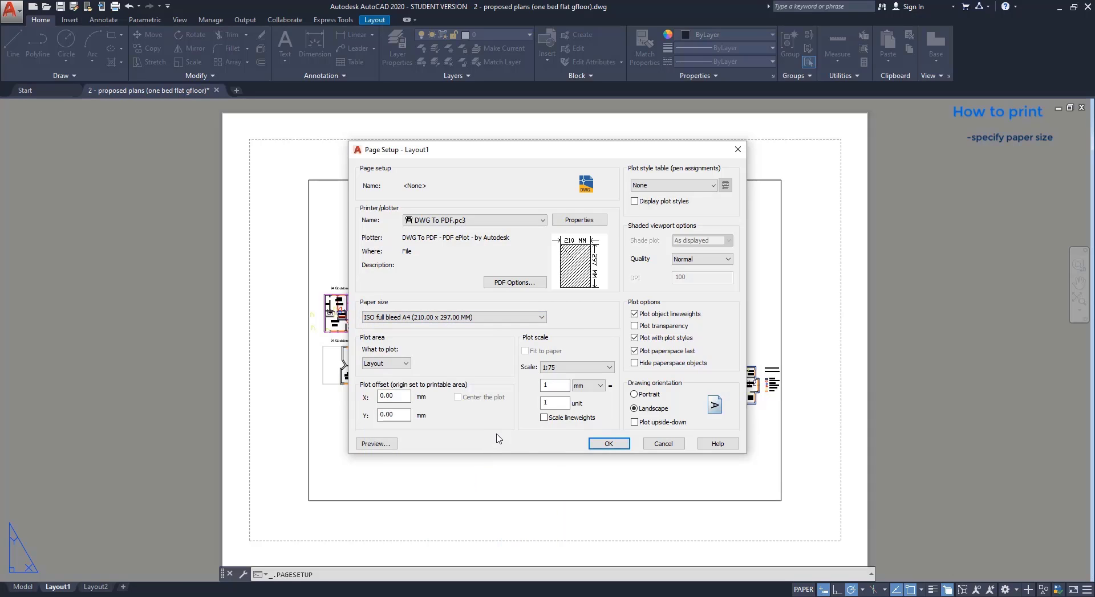
pyautogui.click(635, 394)
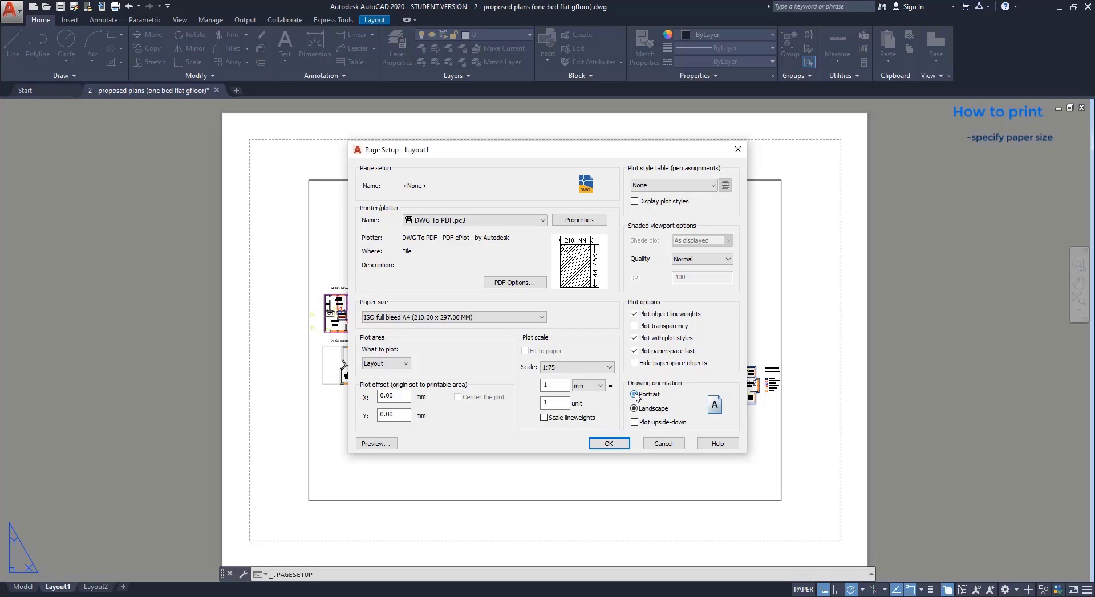
pyautogui.click(608, 443)
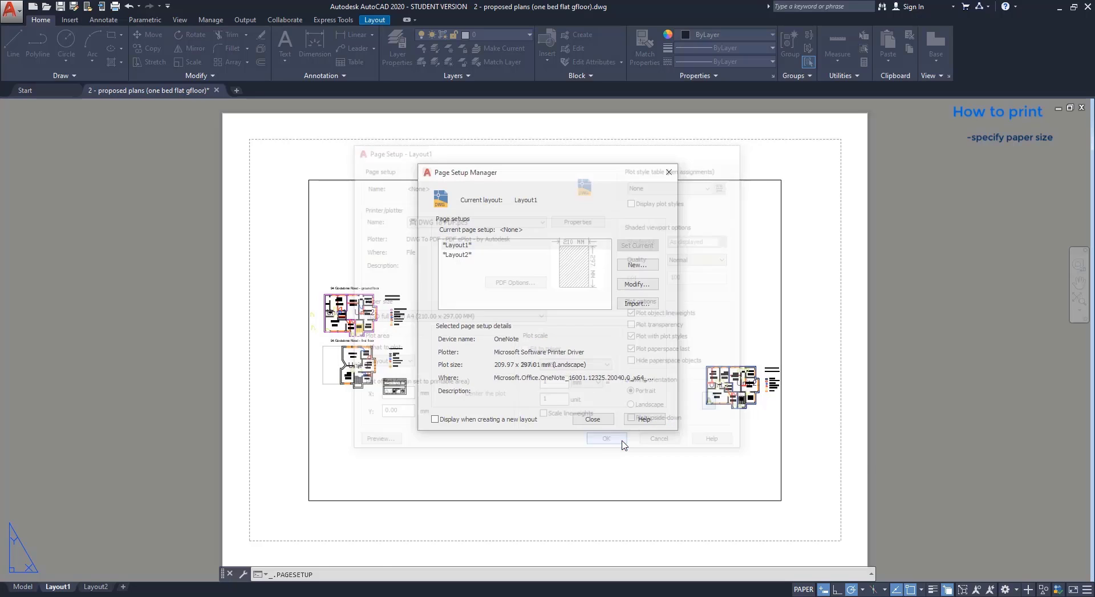
# Close page setup, then pan and zoom inside the viewport to centre both floor plans.
pyautogui.click(600, 420)
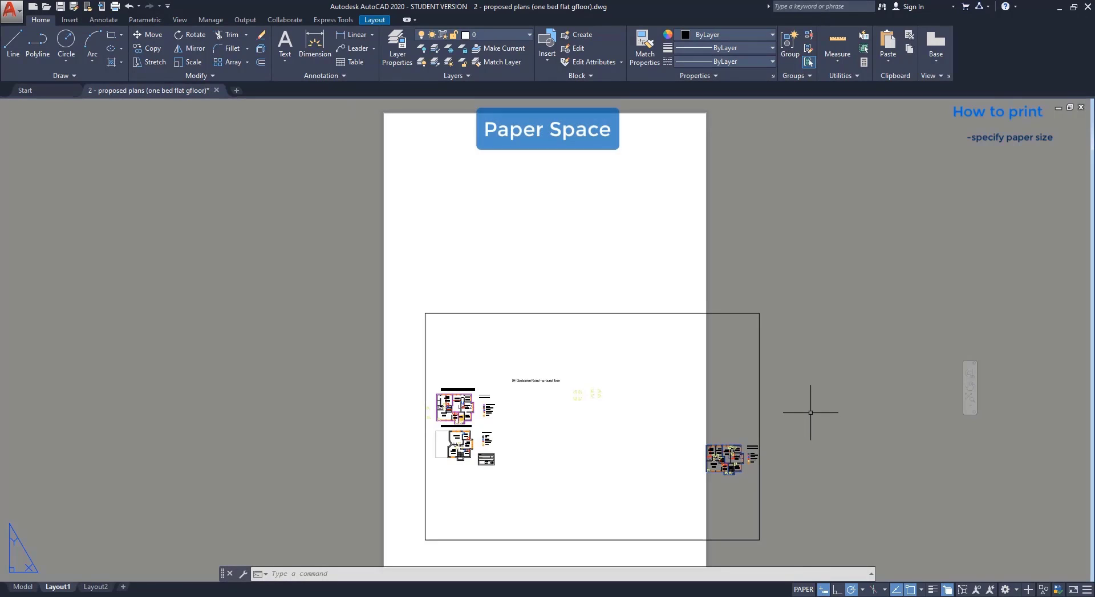
pyautogui.scroll(-5, 808, 415)
pyautogui.scroll(5, 806, 419)
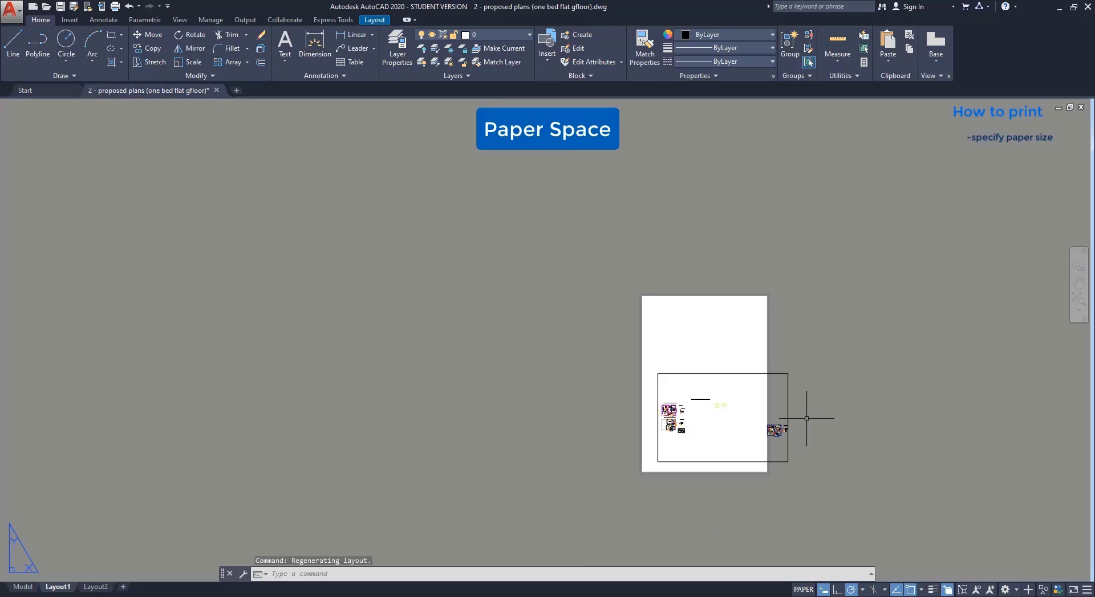
pyautogui.moveTo(711, 365); pyautogui.dragTo(806, 391, button='middle')
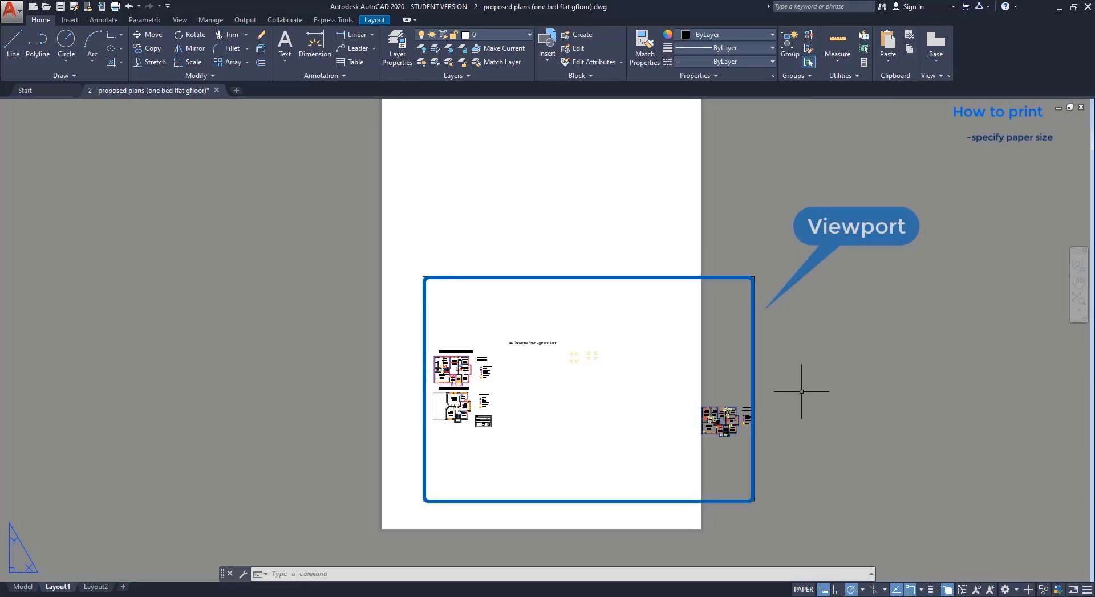
pyautogui.doubleClick(650, 394)
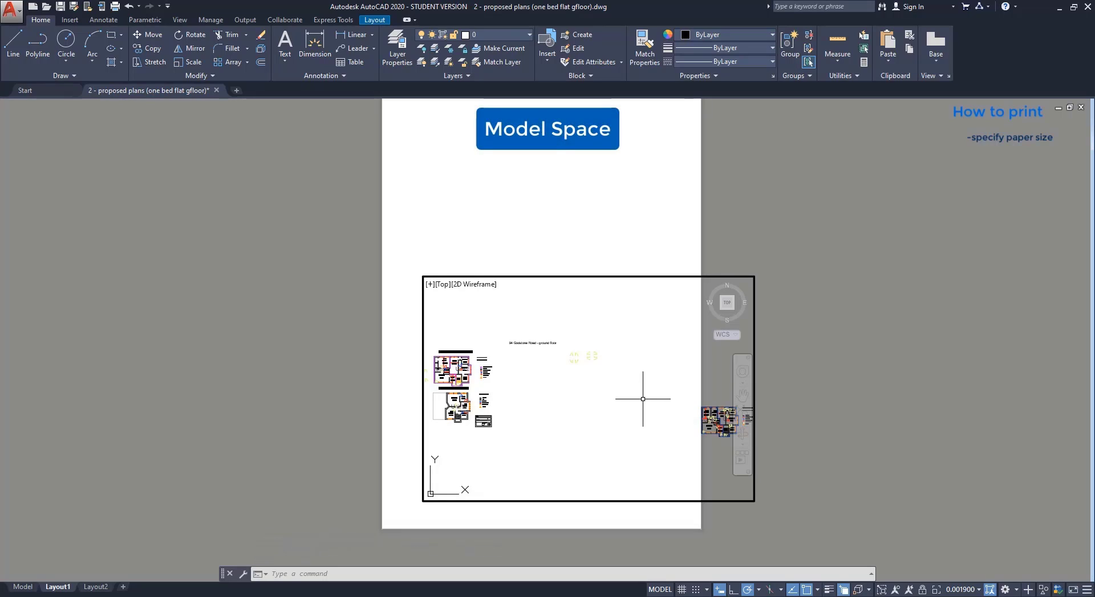
pyautogui.scroll(-2, 643, 400)
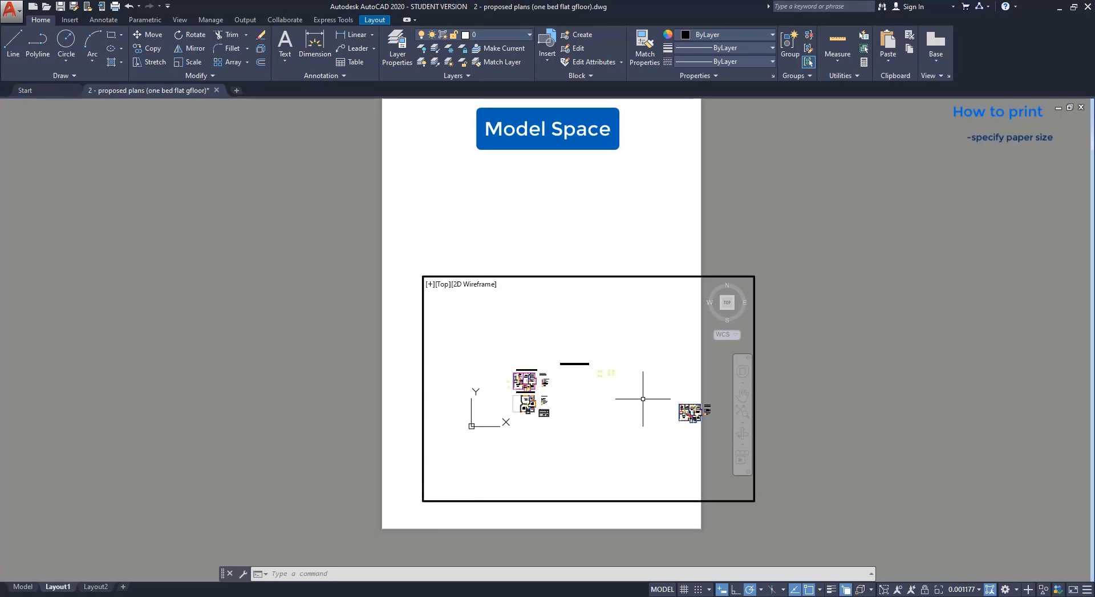
pyautogui.moveTo(599, 407)
pyautogui.mouseDown(button='middle')
pyautogui.moveTo(652, 385)
pyautogui.moveTo(672, 344)
pyautogui.moveTo(609, 356)
pyautogui.moveTo(635, 365)
pyautogui.mouseUp(button='middle')
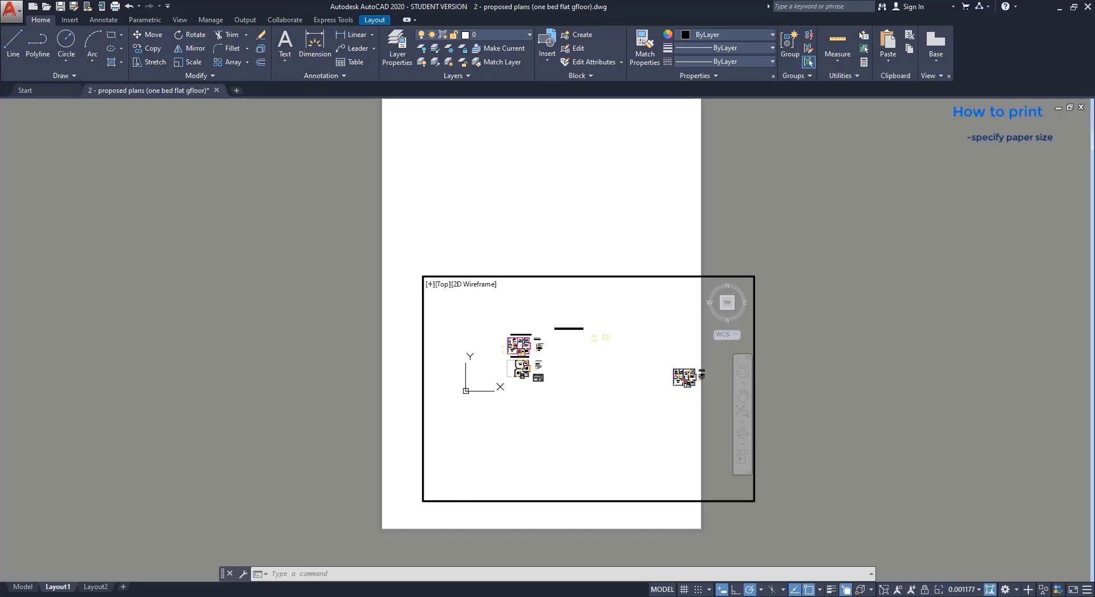
pyautogui.scroll(4, 496, 349)
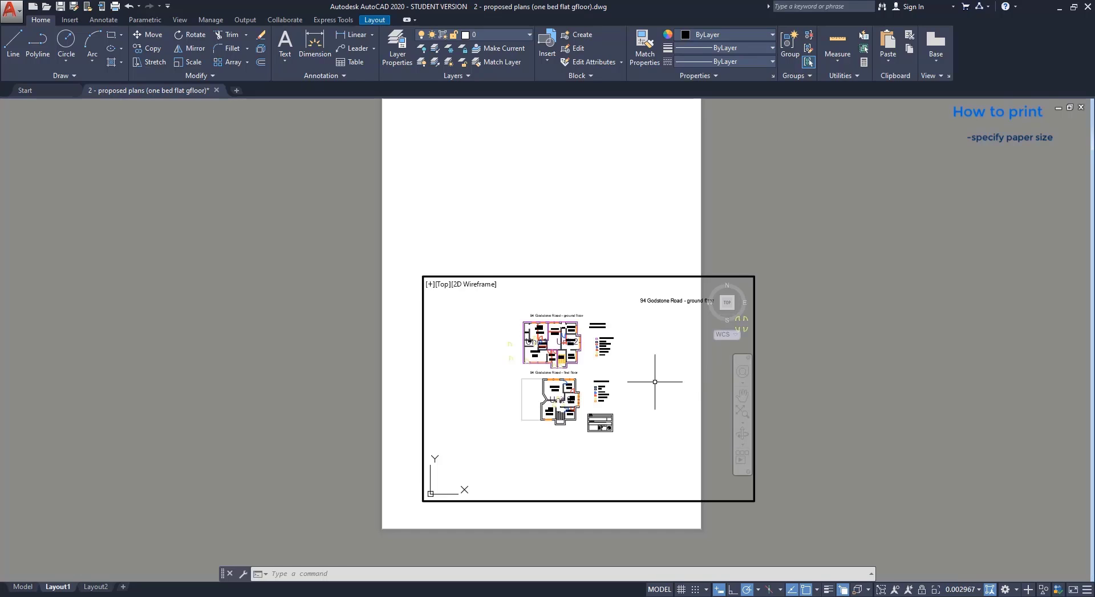
# Stretch the viewport's corners out to the top, left and bottom edges of the A4 sheet.
pyautogui.click(660, 591)
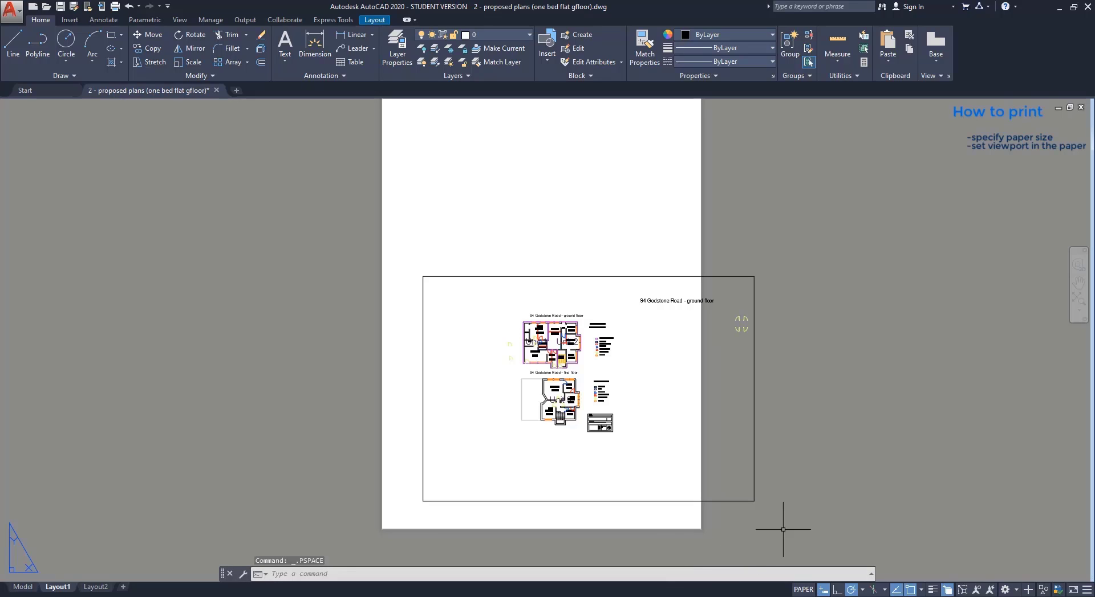
pyautogui.moveTo(852, 293); pyautogui.dragTo(841, 331, button='middle')
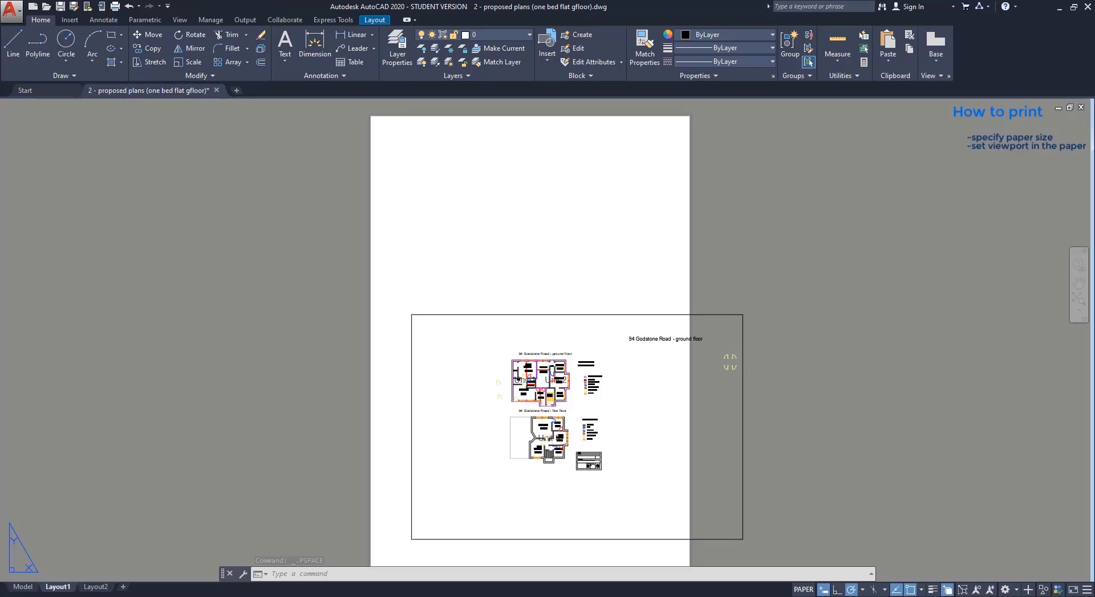
pyautogui.click(741, 315)
pyautogui.click(742, 314)
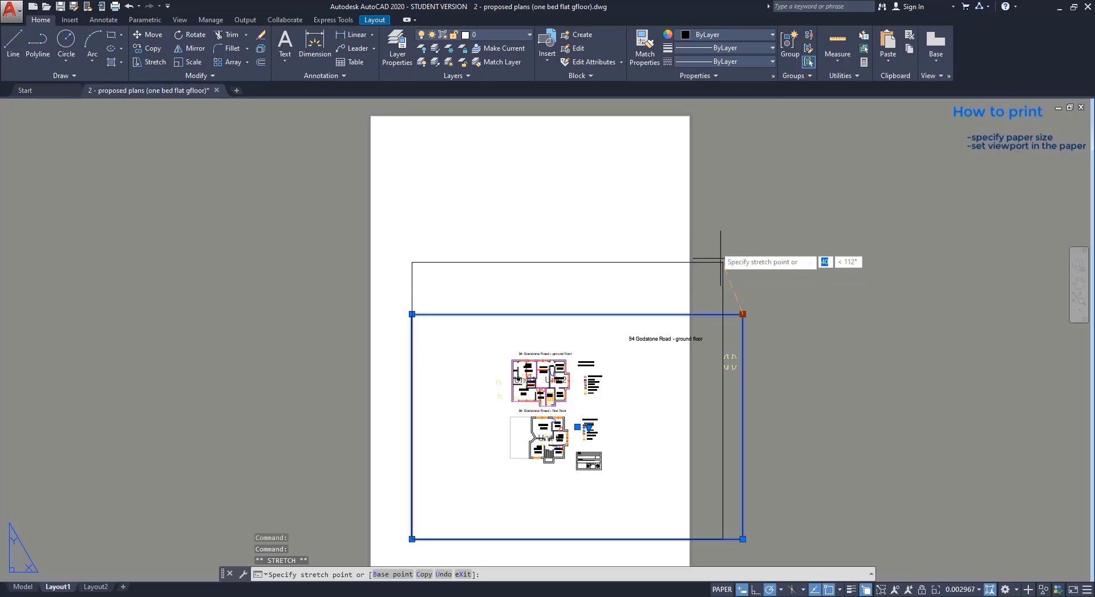
pyautogui.click(684, 120)
pyautogui.click(411, 122)
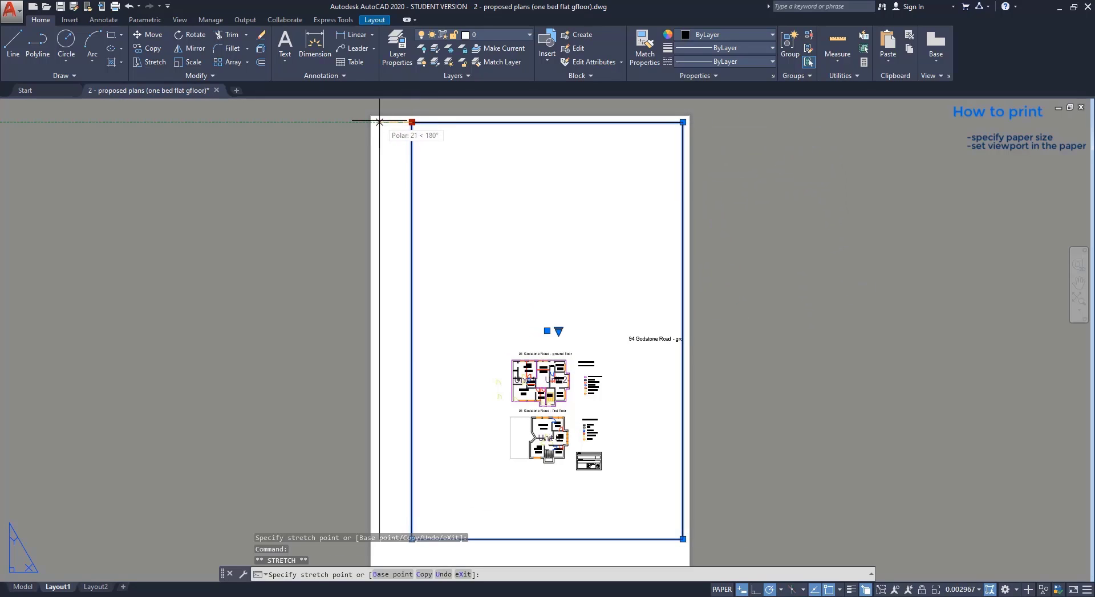
pyautogui.click(379, 121)
pyautogui.moveTo(758, 512); pyautogui.dragTo(746, 443, button='middle')
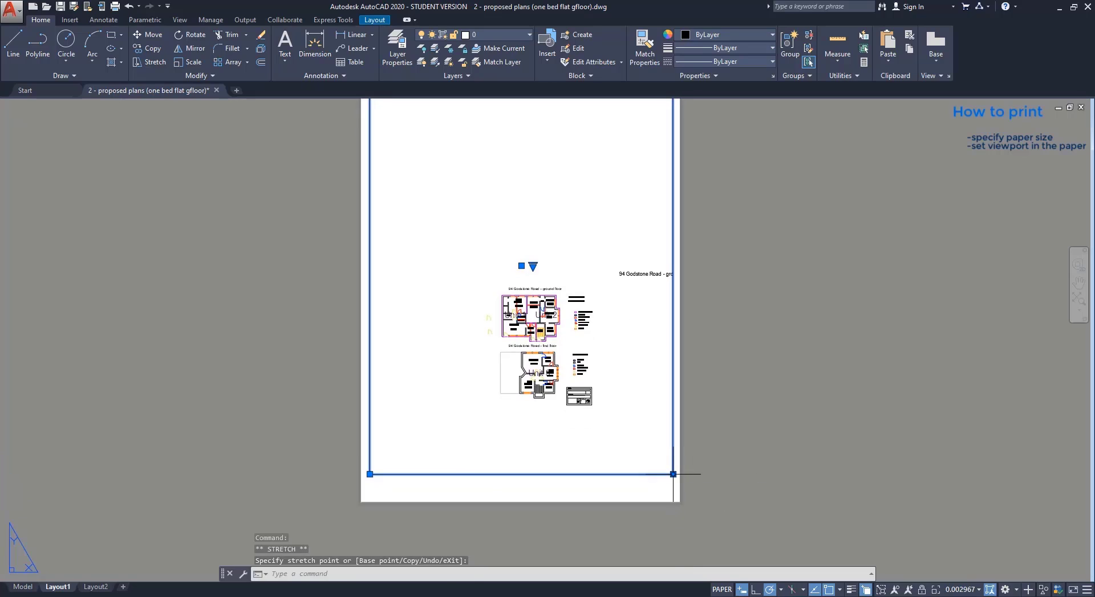
pyautogui.click(673, 495)
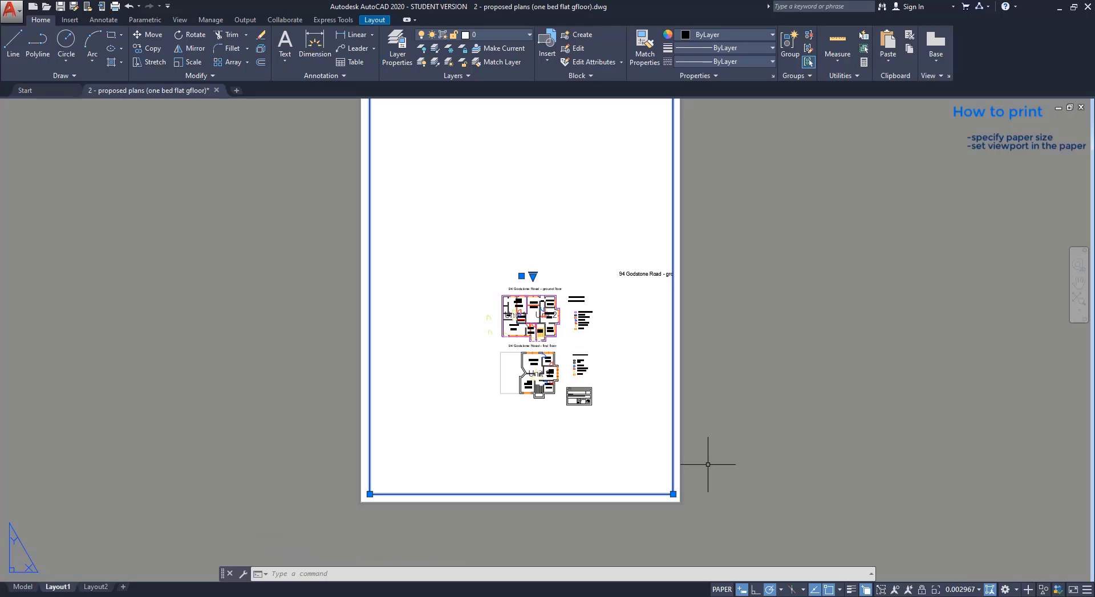
# Zoom in on the floor plans inside the enlarged viewport.
pyautogui.doubleClick(635, 443)
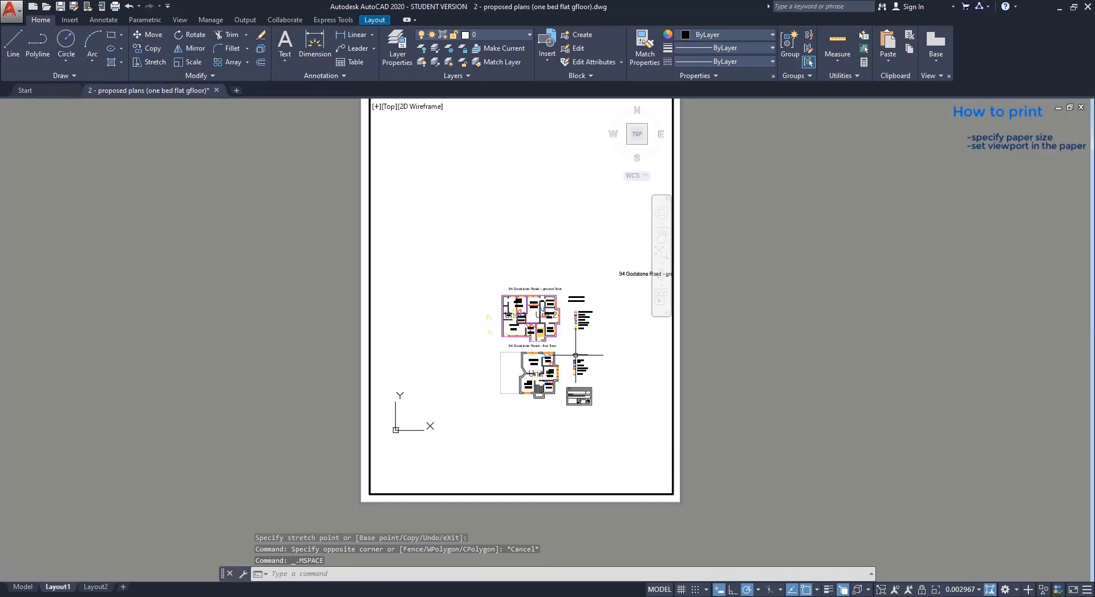
pyautogui.scroll(2, 565, 352)
pyautogui.scroll(2, 548, 350)
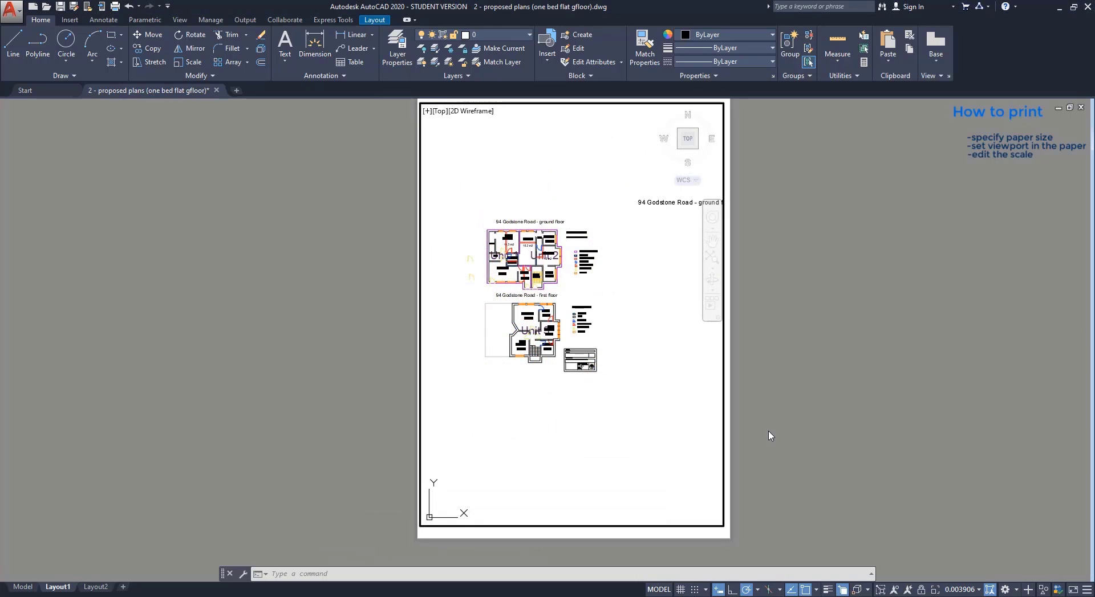
# Set the viewport scale to 1:100, pan both floor plans into place, and return to paper space.
pyautogui.click(969, 592)
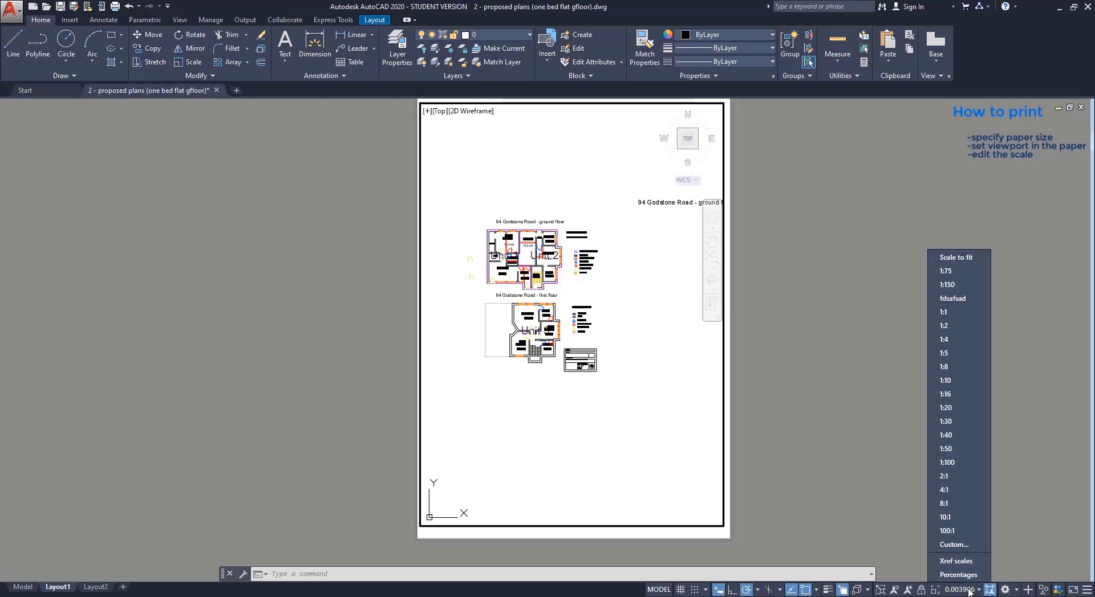
pyautogui.click(963, 462)
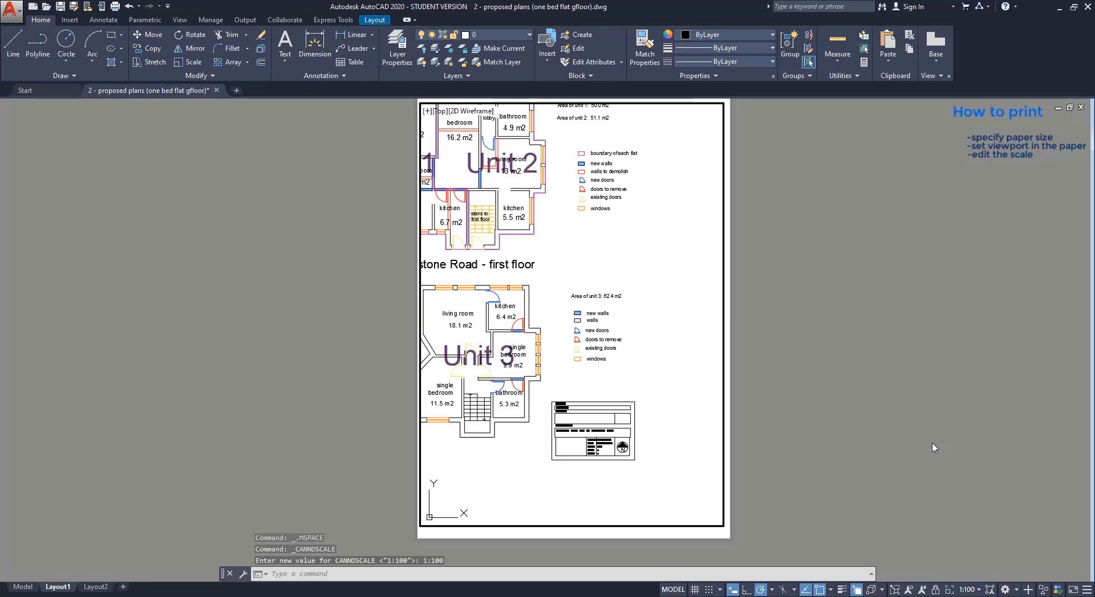
pyautogui.moveTo(544, 276)
pyautogui.mouseDown(button='middle')
pyautogui.moveTo(583, 314)
pyautogui.moveTo(624, 326)
pyautogui.mouseUp(button='middle')
pyautogui.doubleClick(760, 339)
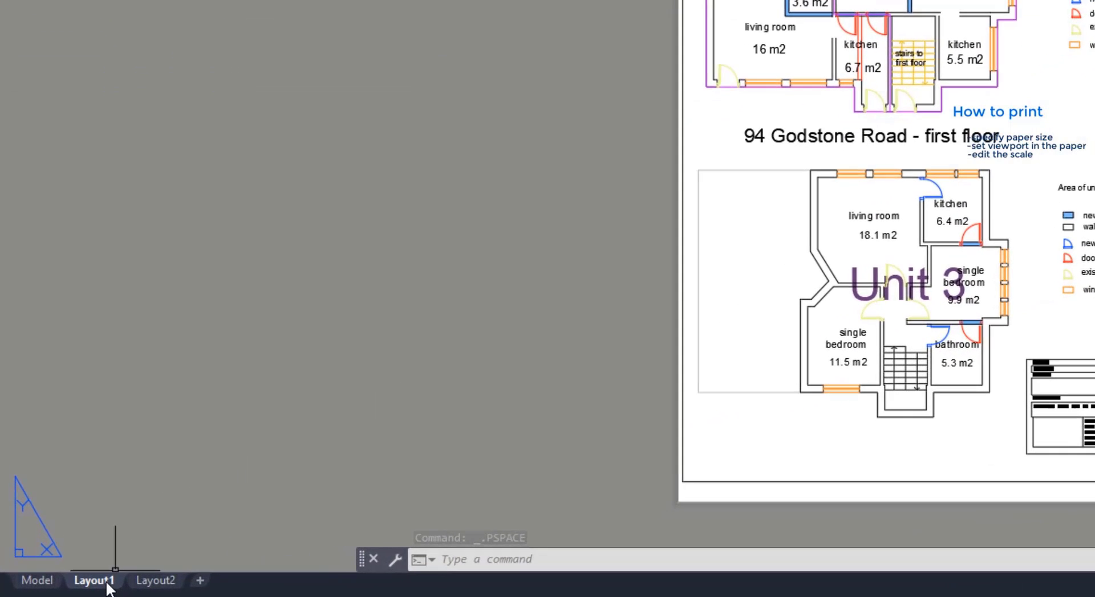
# Plot the Layout1 sheet with DWG To PDF, saving '2 - proposed plans (one bed flat gfloor)-Layout1.pdf'.
pyautogui.rightClick(108, 587)
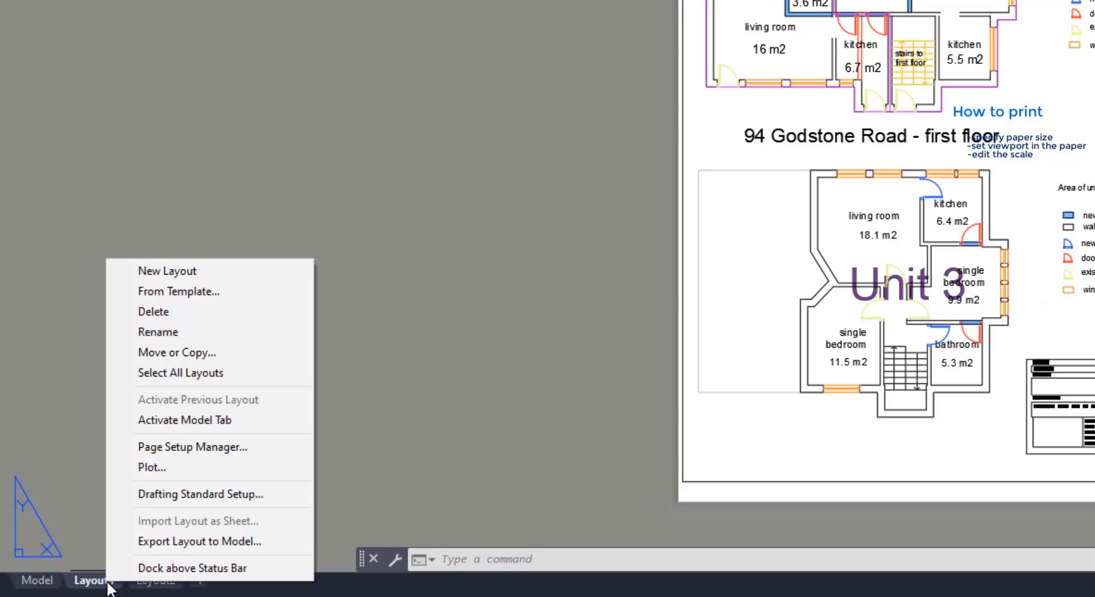
pyautogui.click(283, 471)
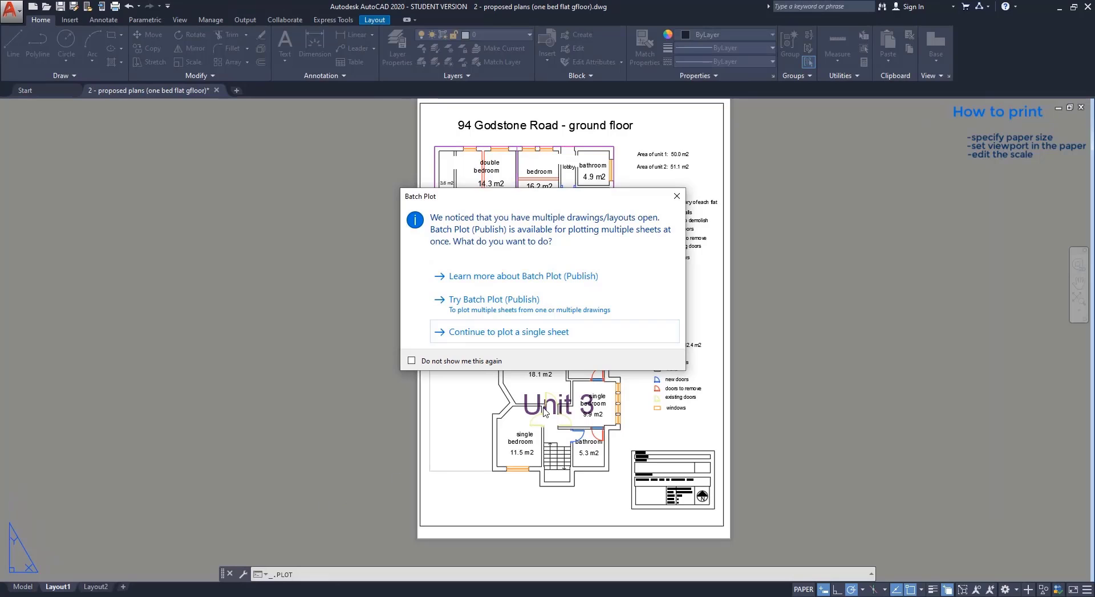
pyautogui.click(614, 341)
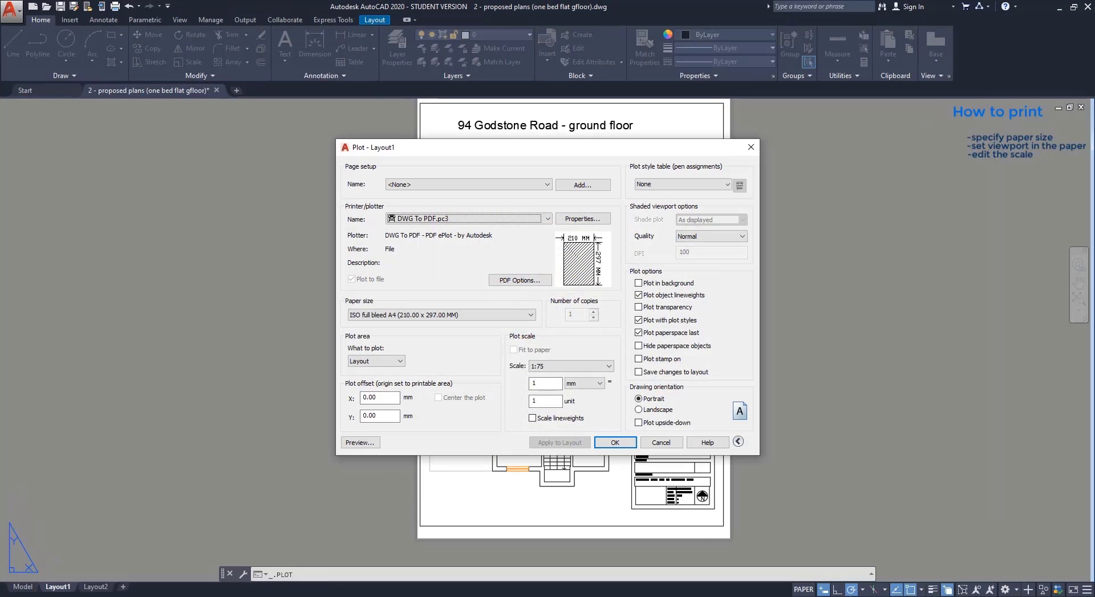
pyautogui.click(614, 443)
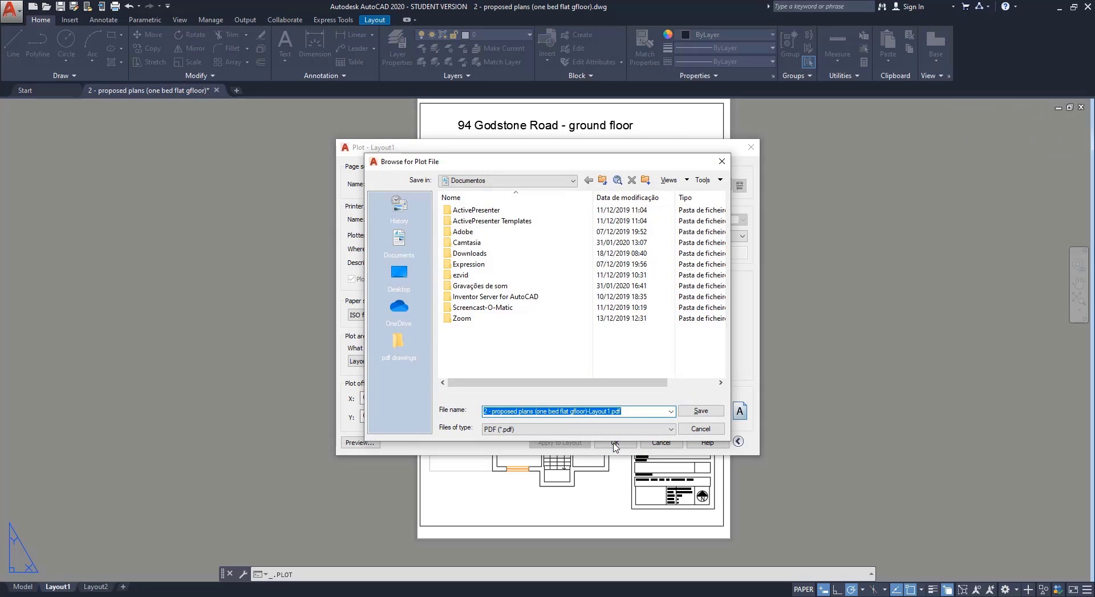
pyautogui.click(700, 411)
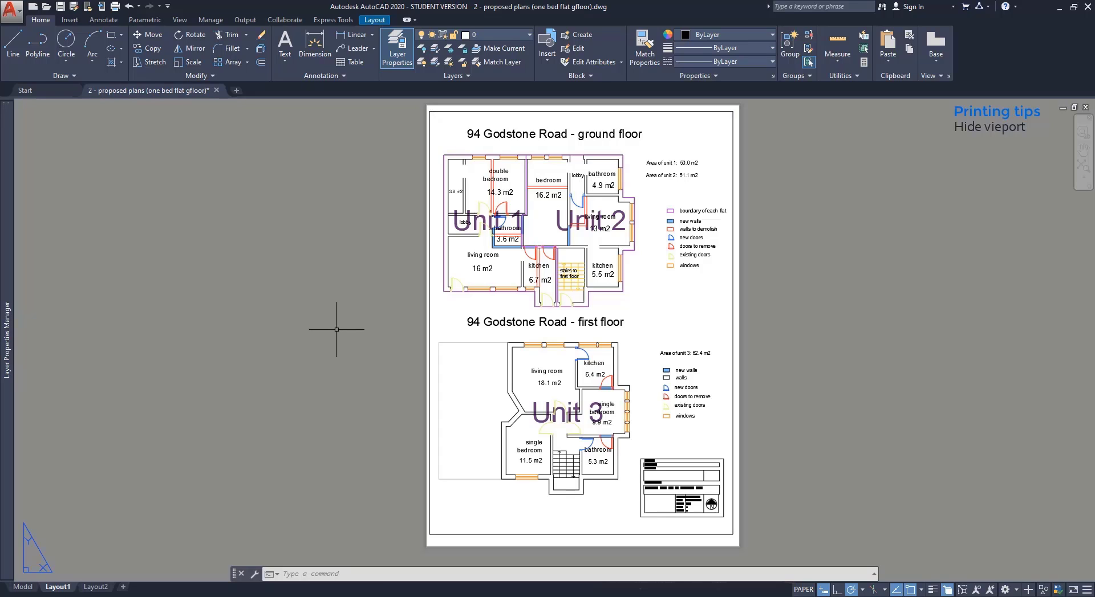
# Create a new layer named 'viewport' in the Layer Properties Manager.
pyautogui.moveTo(1, 293)
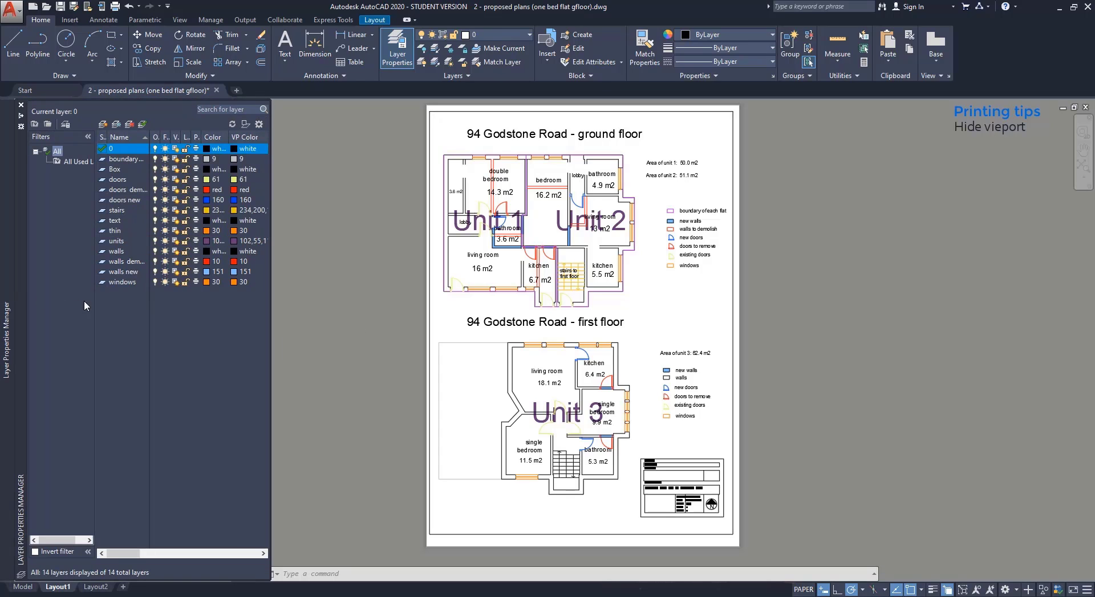
pyautogui.rightClick(120, 300)
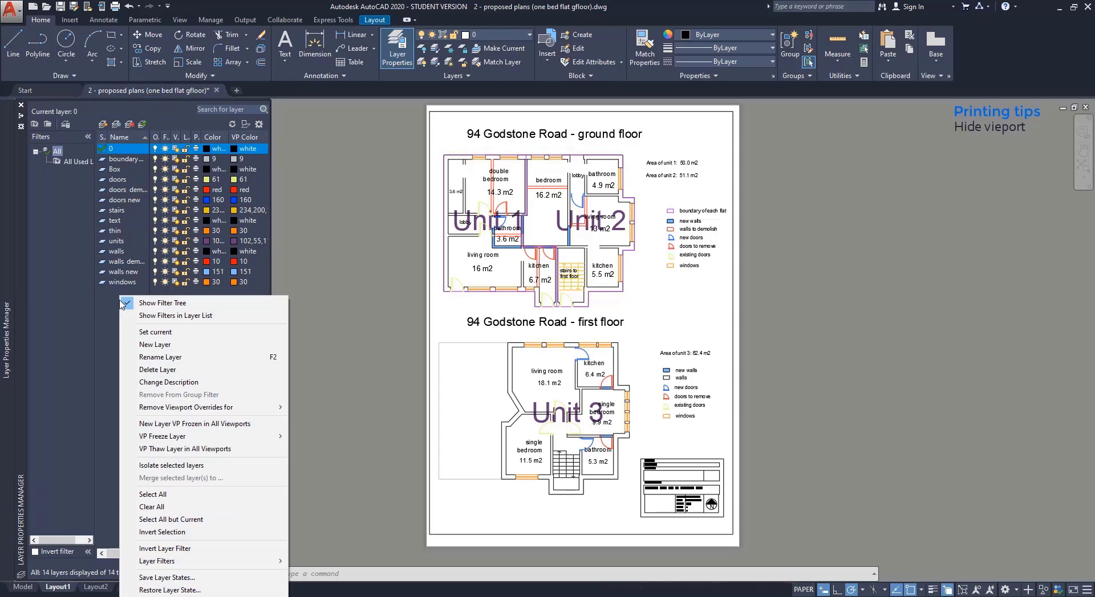
pyautogui.click(155, 346)
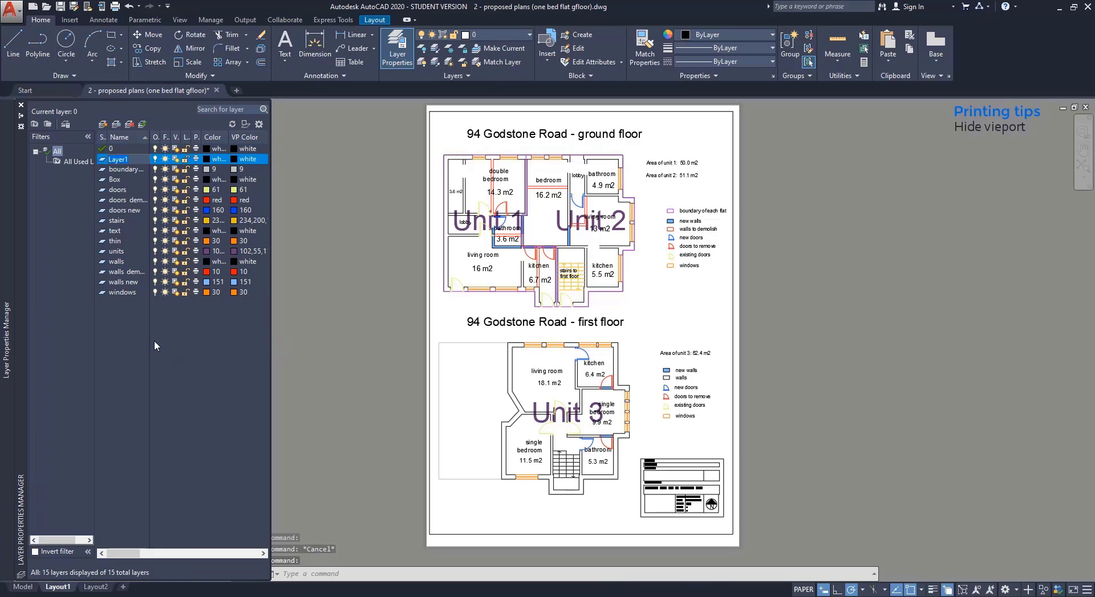
pyautogui.write('viewpor')
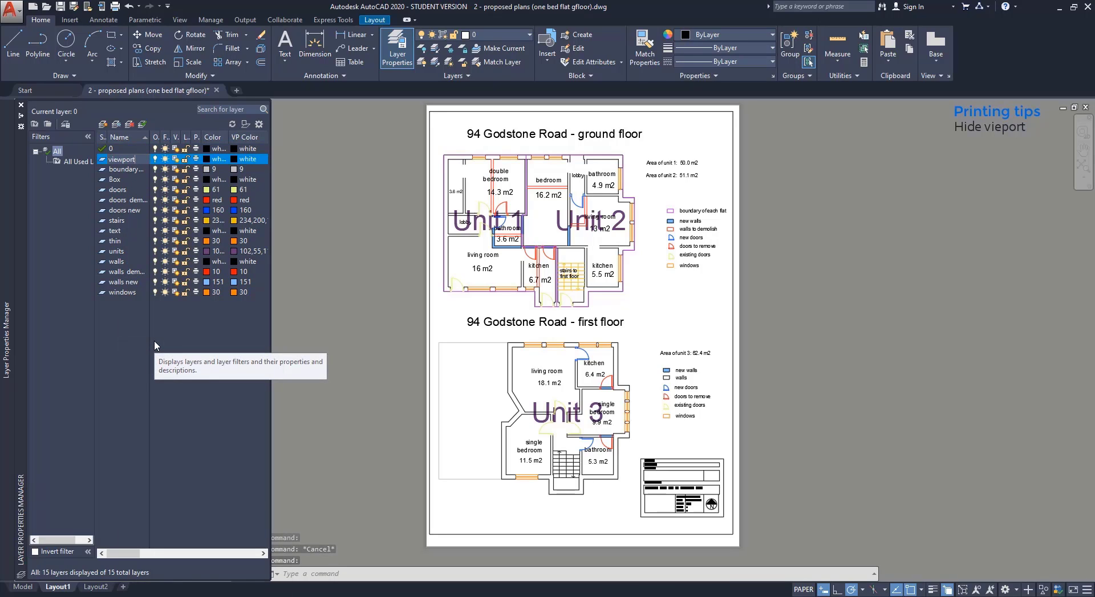
pyautogui.write('t')
pyautogui.press('Return')
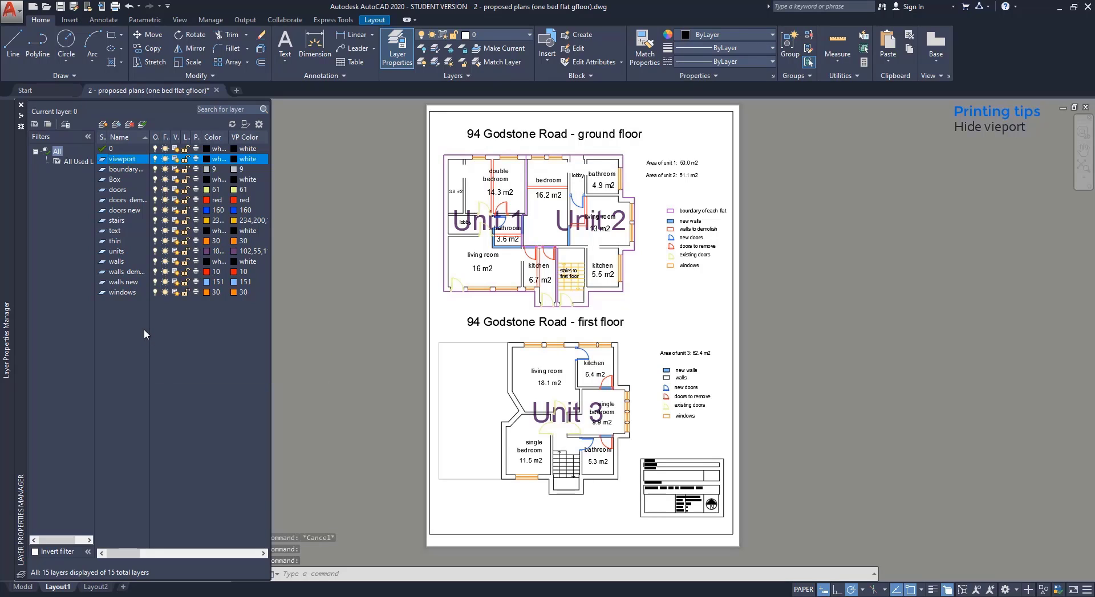
# Move the viewport frame onto the viewport layer and freeze that layer to hide the frame.
pyautogui.click(360, 342)
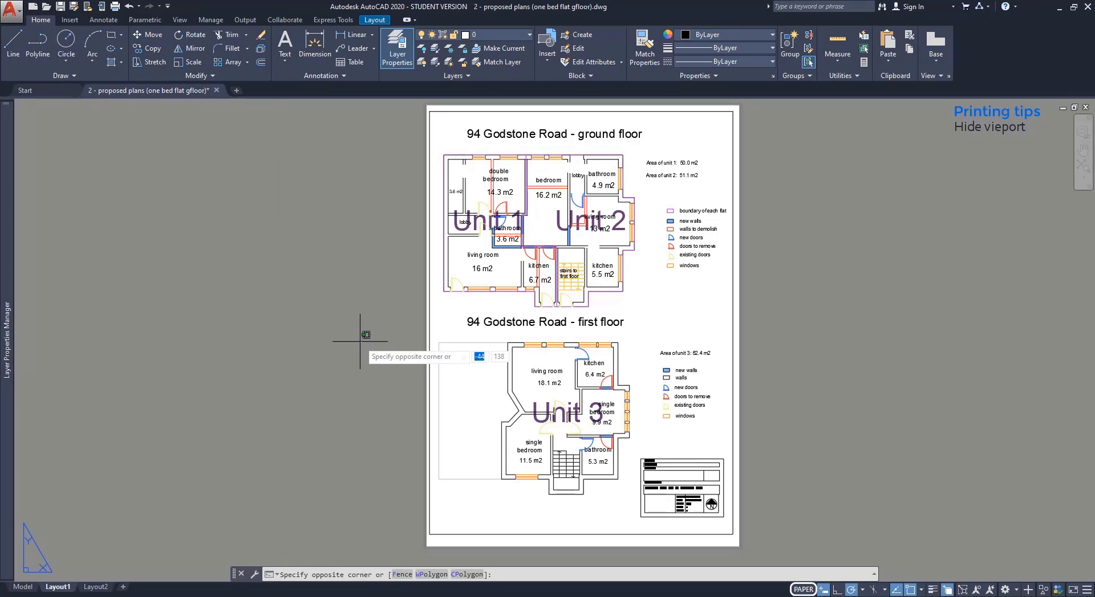
pyautogui.press('Escape')
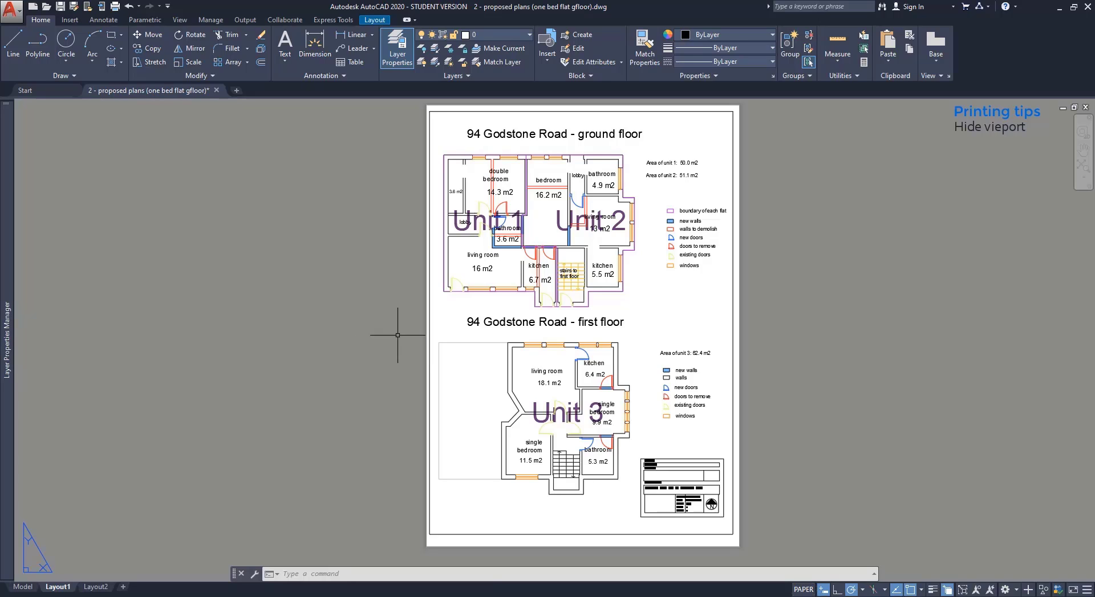
pyautogui.click(428, 327)
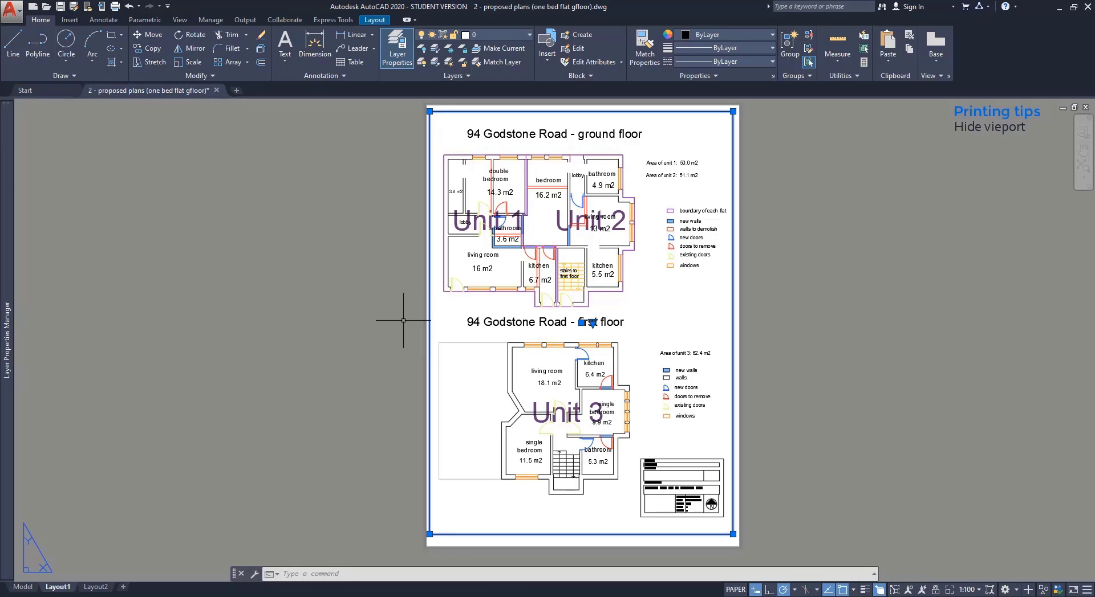
pyautogui.click(518, 36)
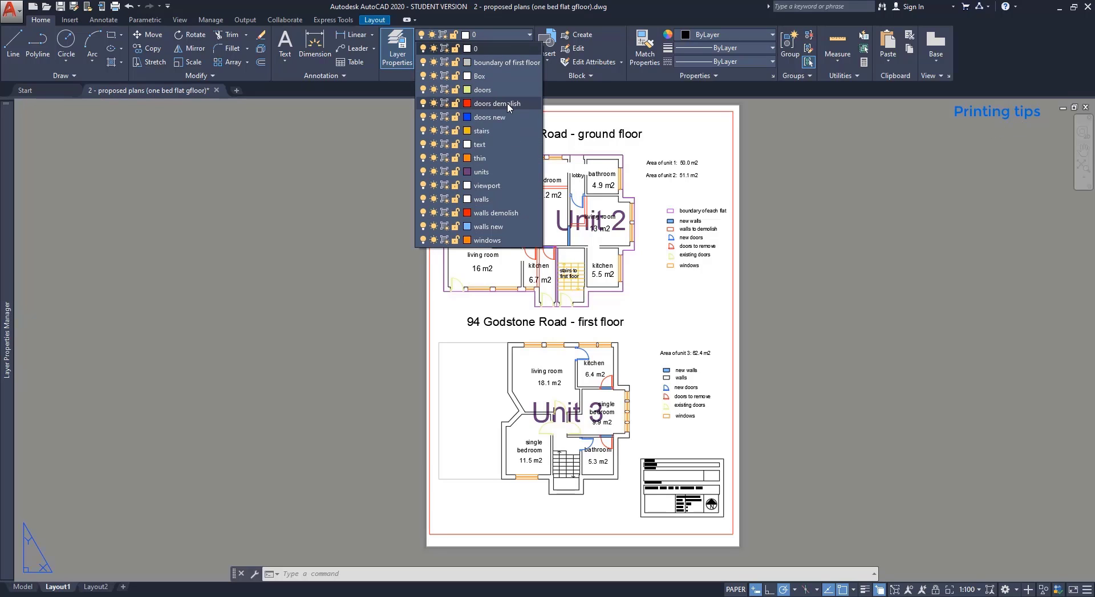
pyautogui.click(482, 186)
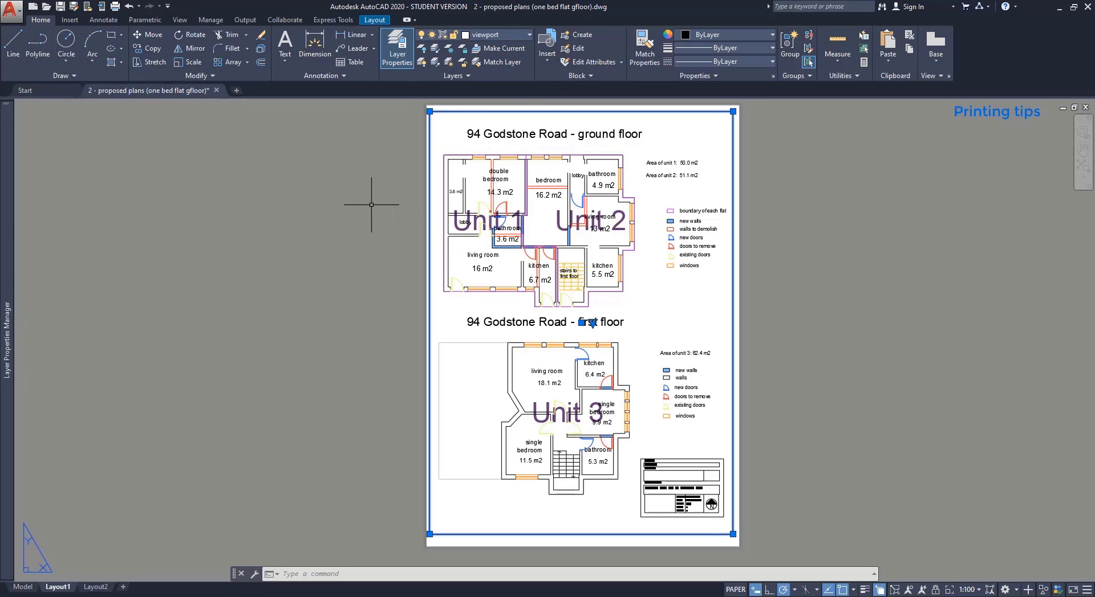
pyautogui.press('Escape')
pyautogui.moveTo(1, 250)
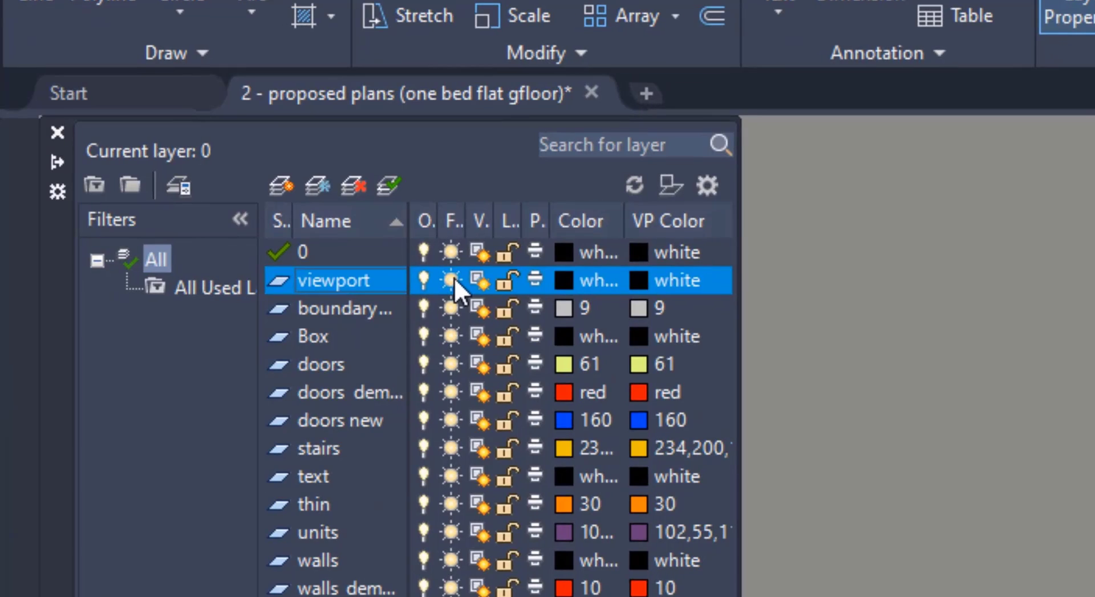
pyautogui.click(452, 280)
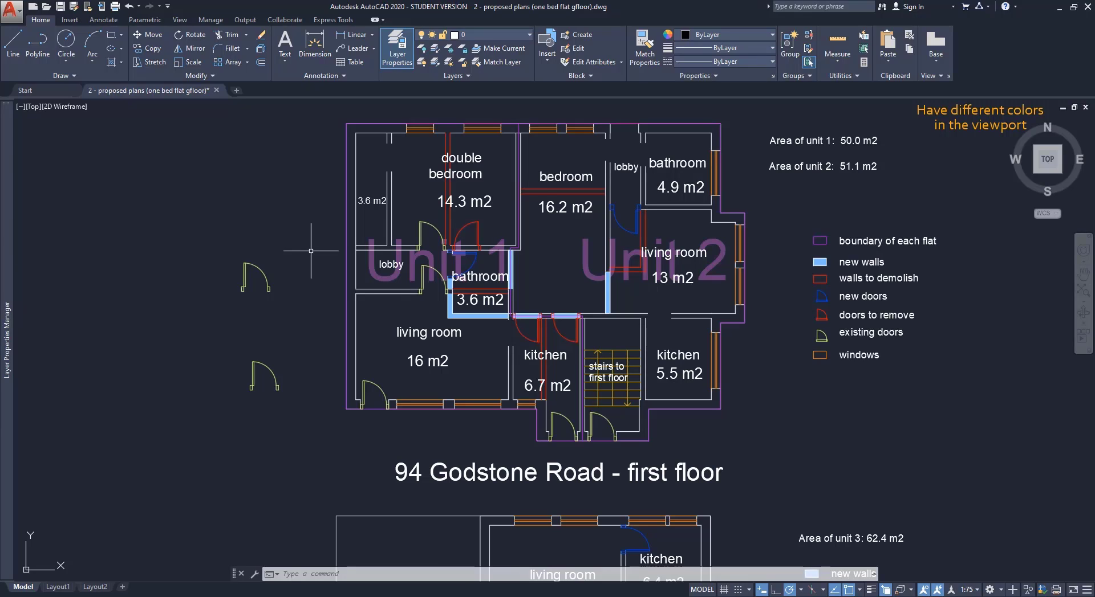
# On Layout1, activate the viewport and set the doors layer's viewport colour to green ACI 84.
pyautogui.click(59, 588)
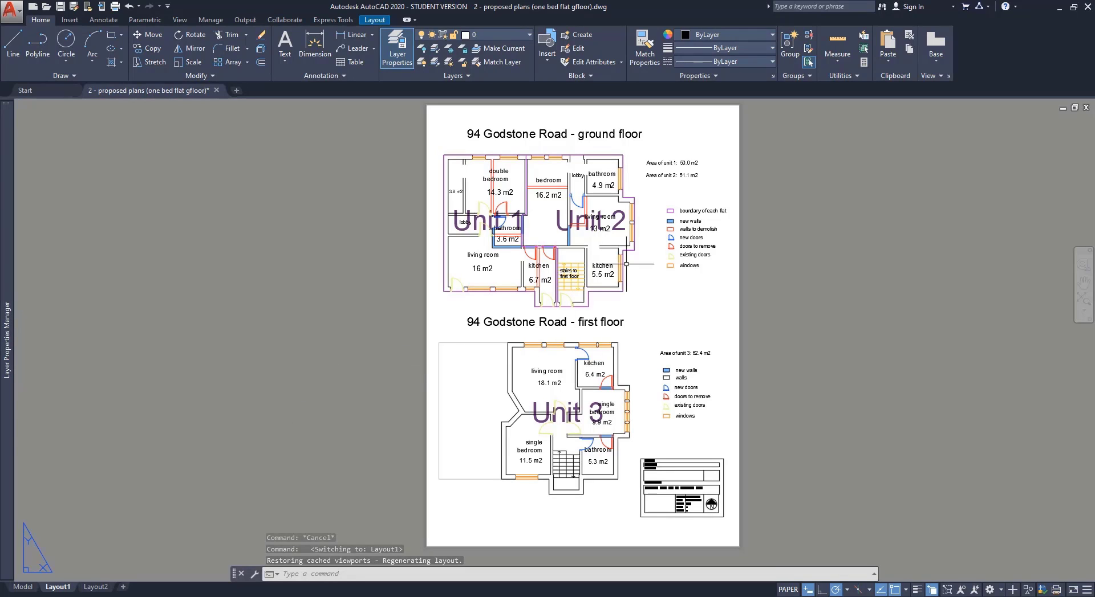
pyautogui.doubleClick(646, 207)
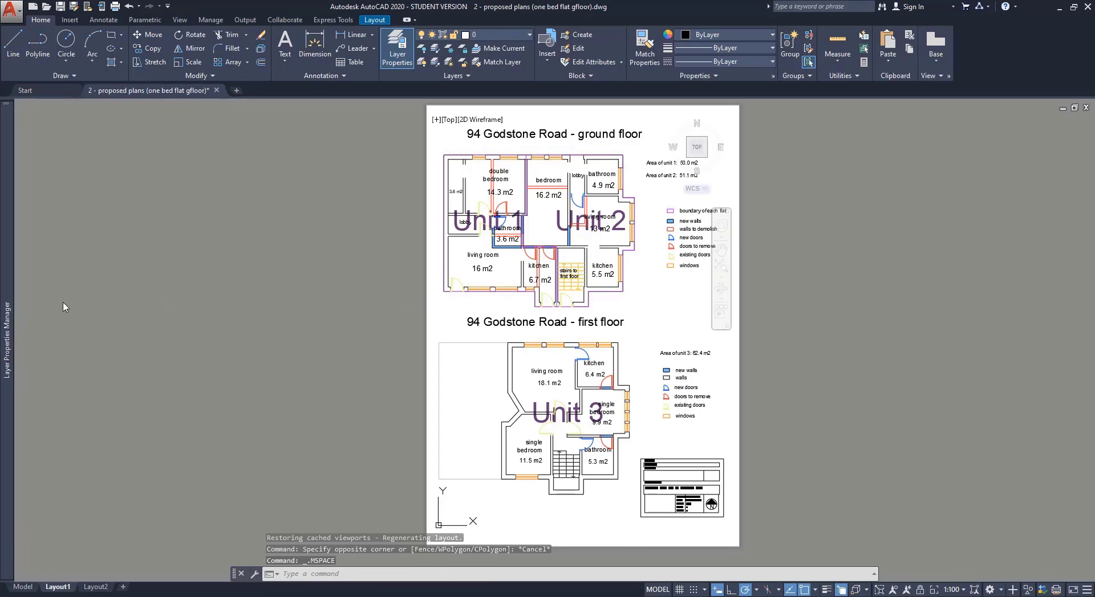
pyautogui.moveTo(3, 312)
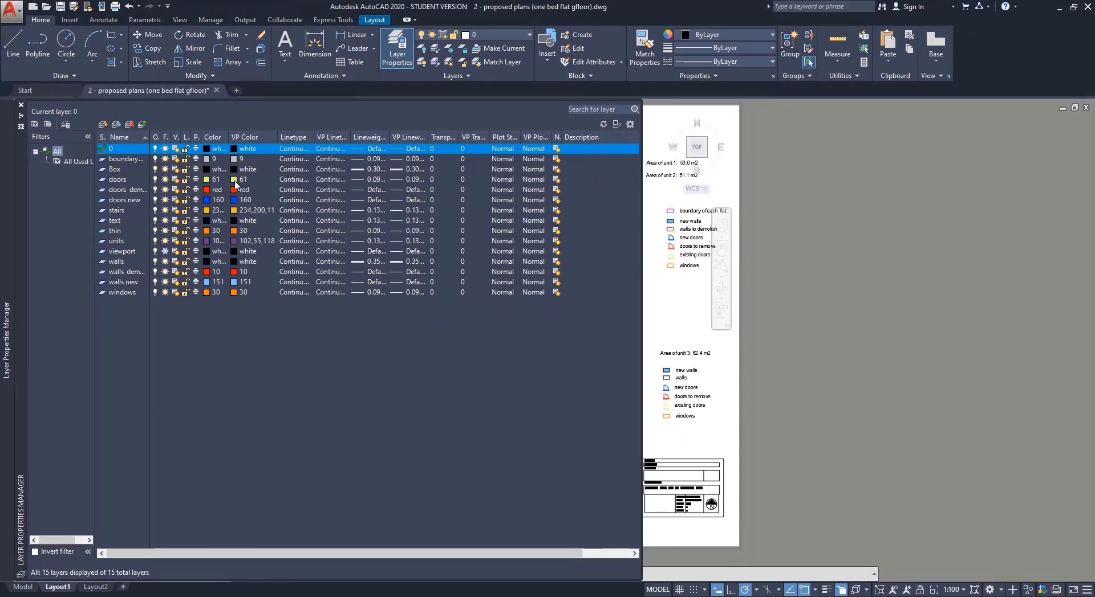
pyautogui.click(317, 139)
pyautogui.click(234, 181)
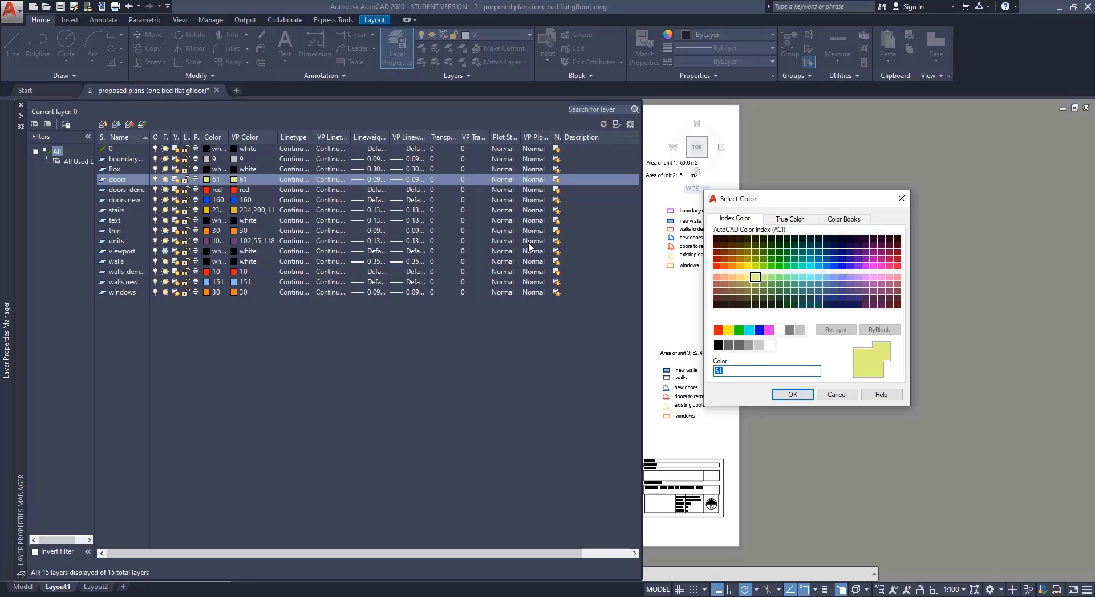
pyautogui.click(772, 253)
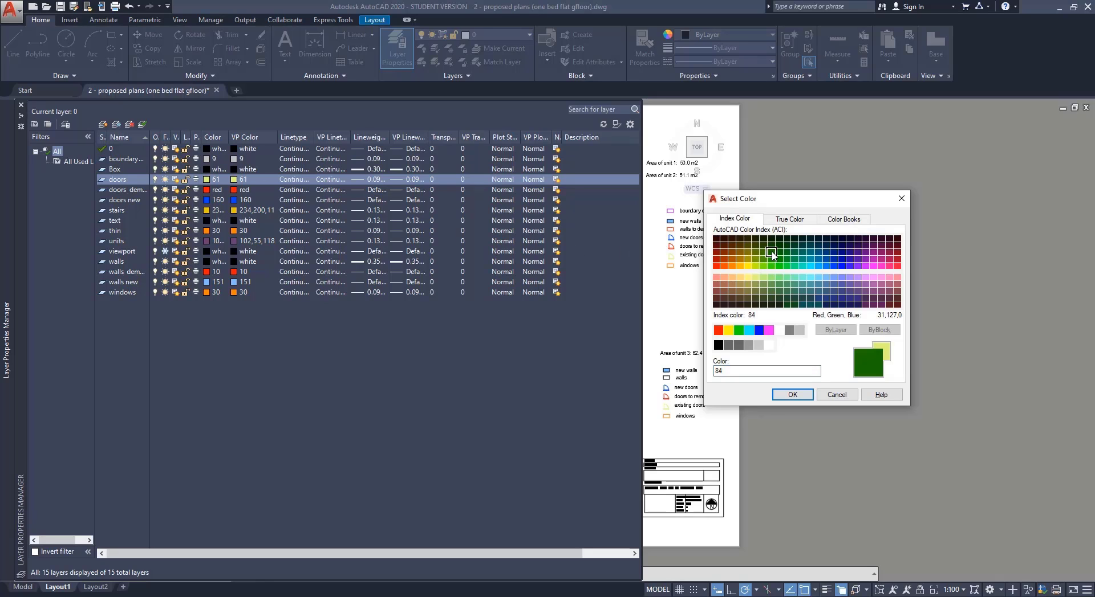
pyautogui.click(798, 397)
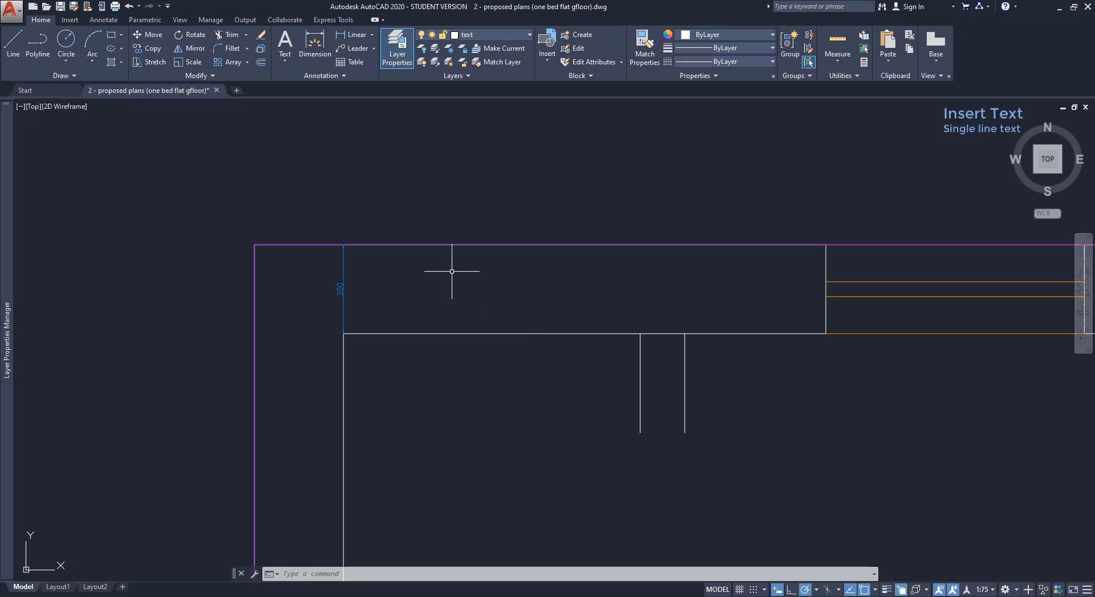
# Place two single-line 'text' labels, height 100 and rotation 0, above the wall near the 300 dimension.
pyautogui.click(283, 69)
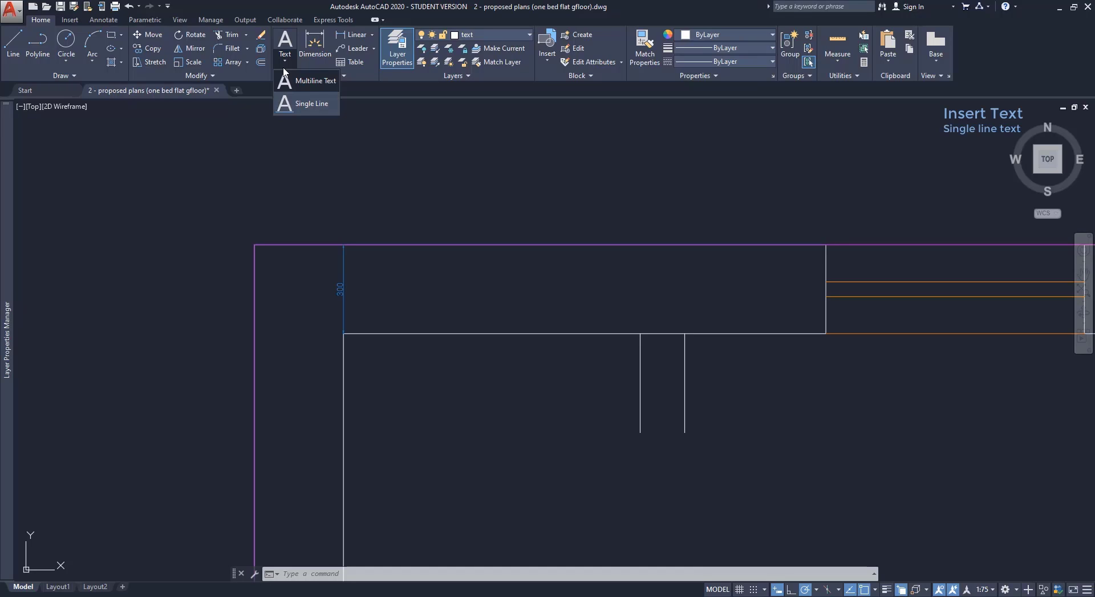
pyautogui.click(327, 106)
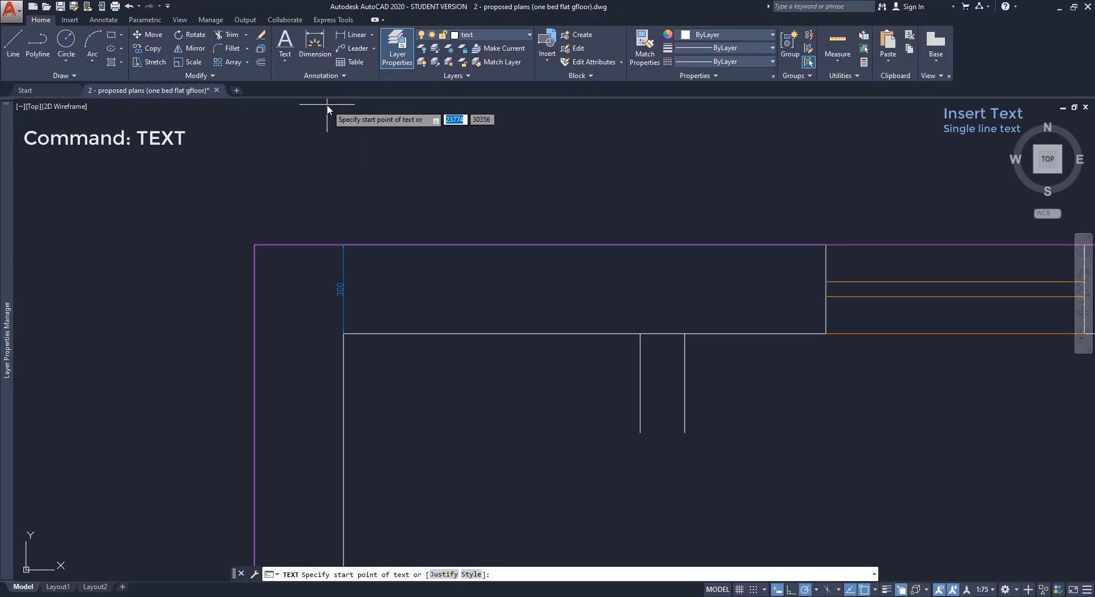
pyautogui.click(390, 307)
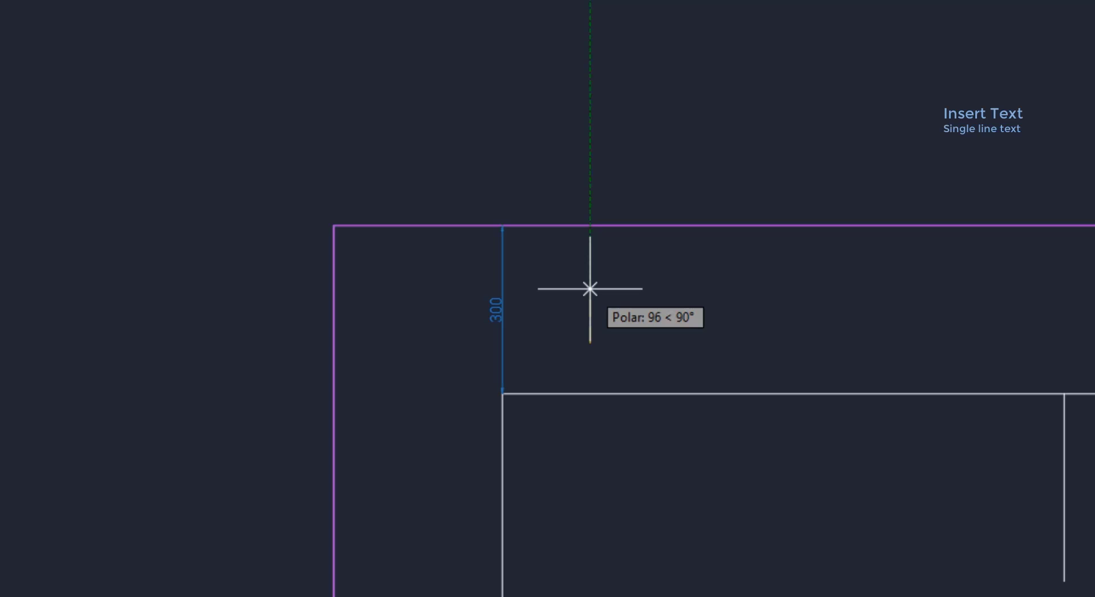
pyautogui.write('100')
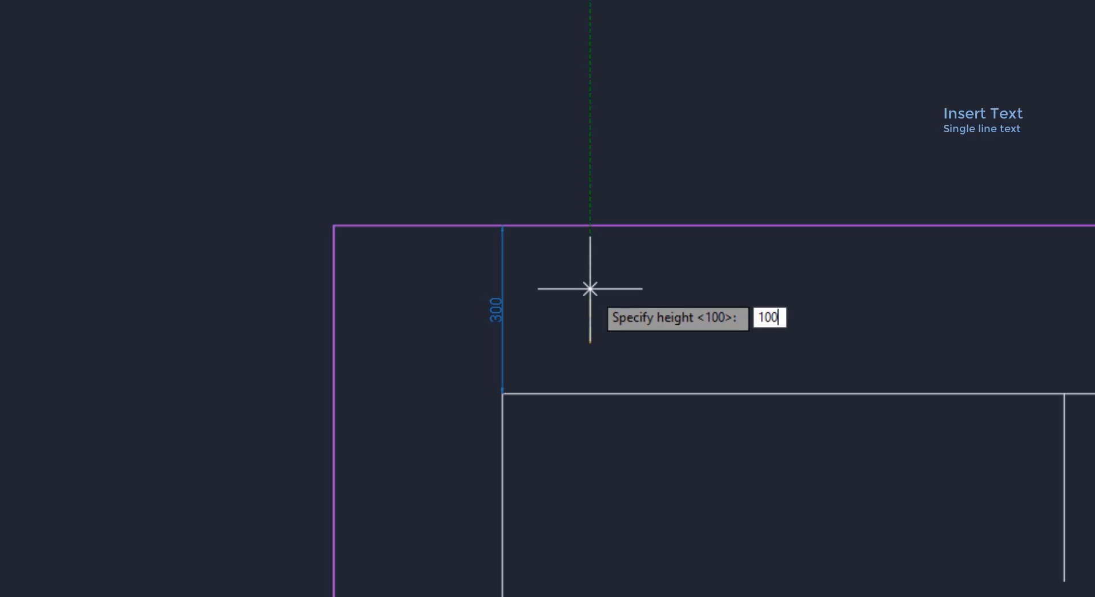
pyautogui.press('Return')
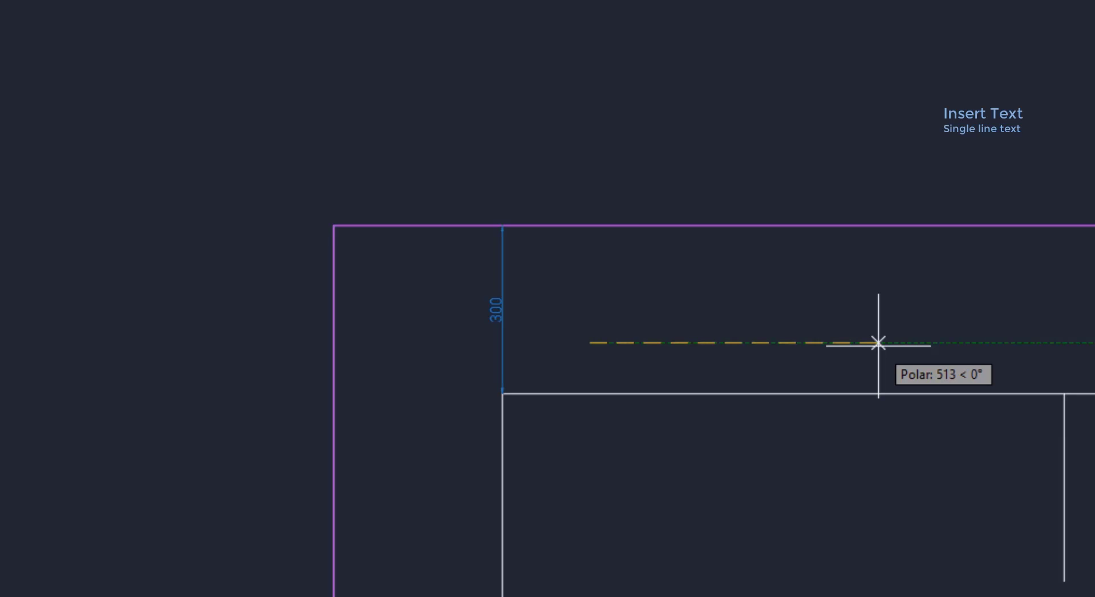
pyautogui.click(878, 343)
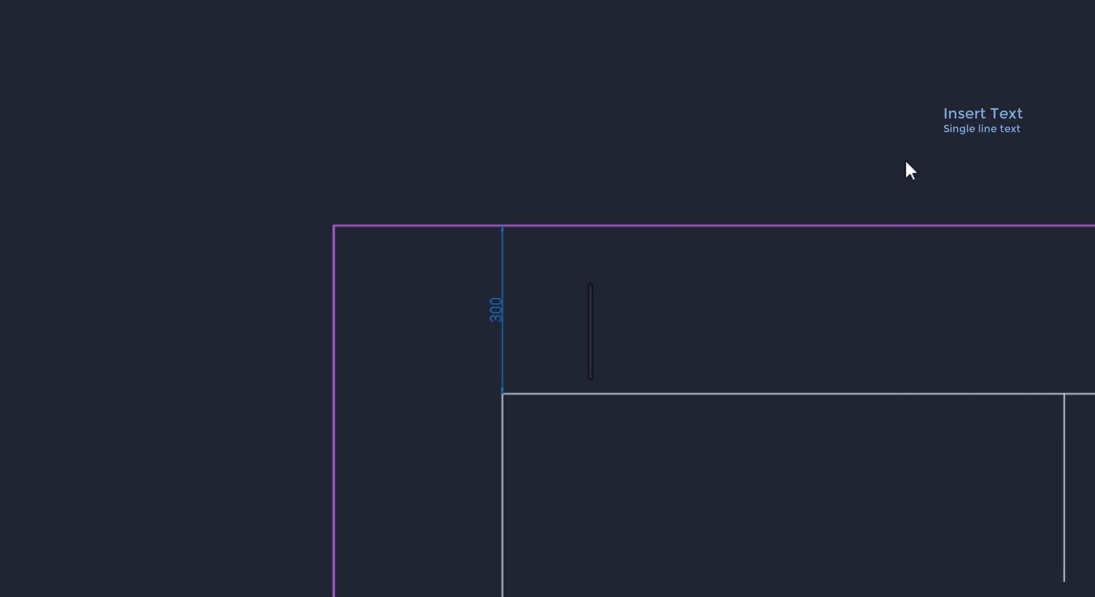
pyautogui.write('text')
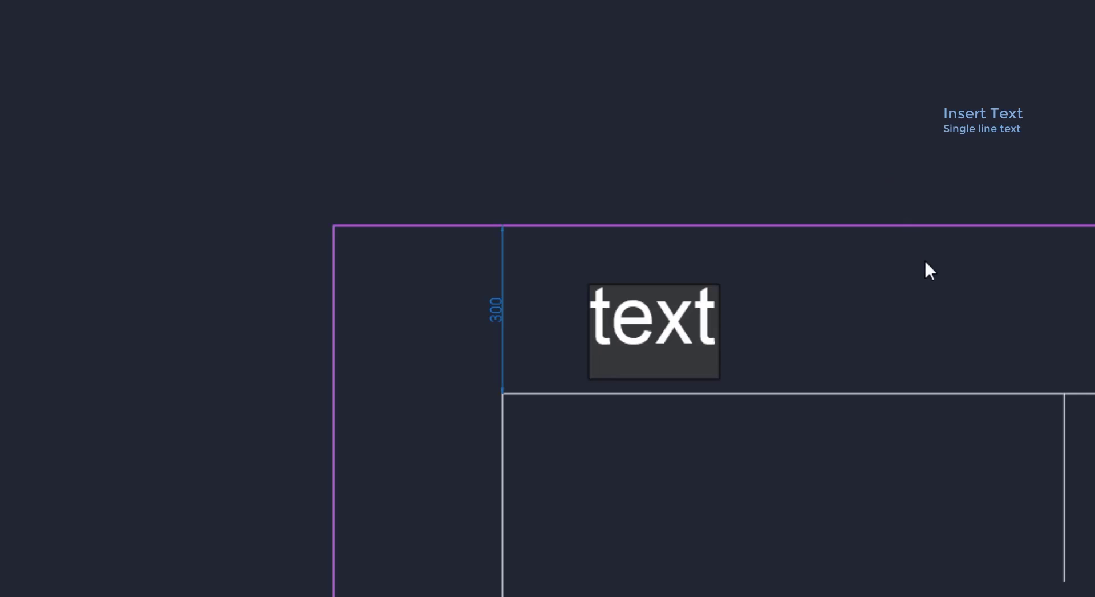
pyautogui.click(947, 336)
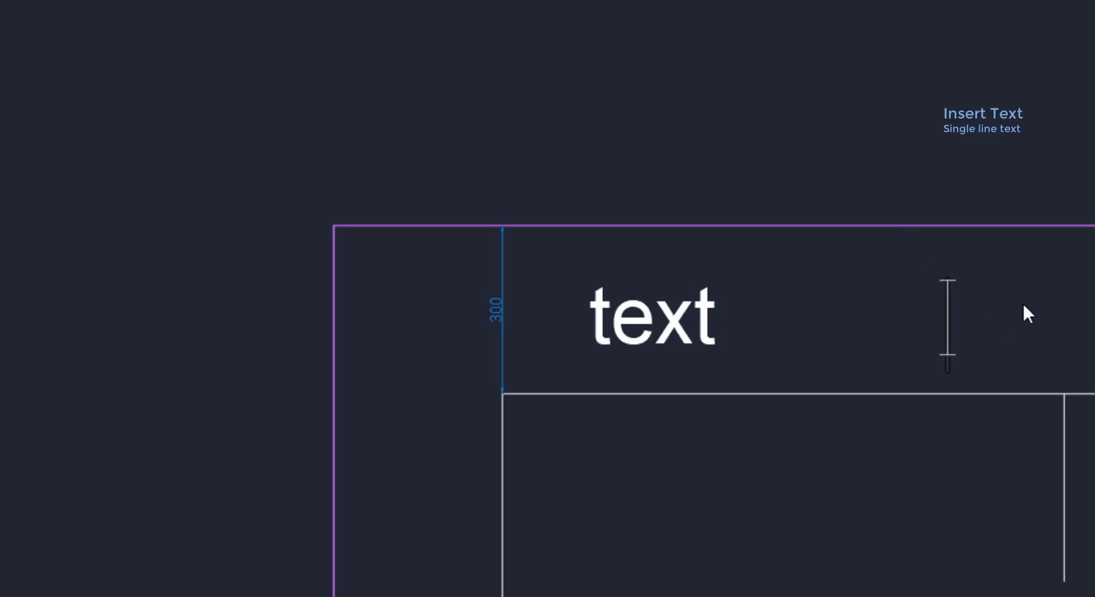
pyautogui.write('text')
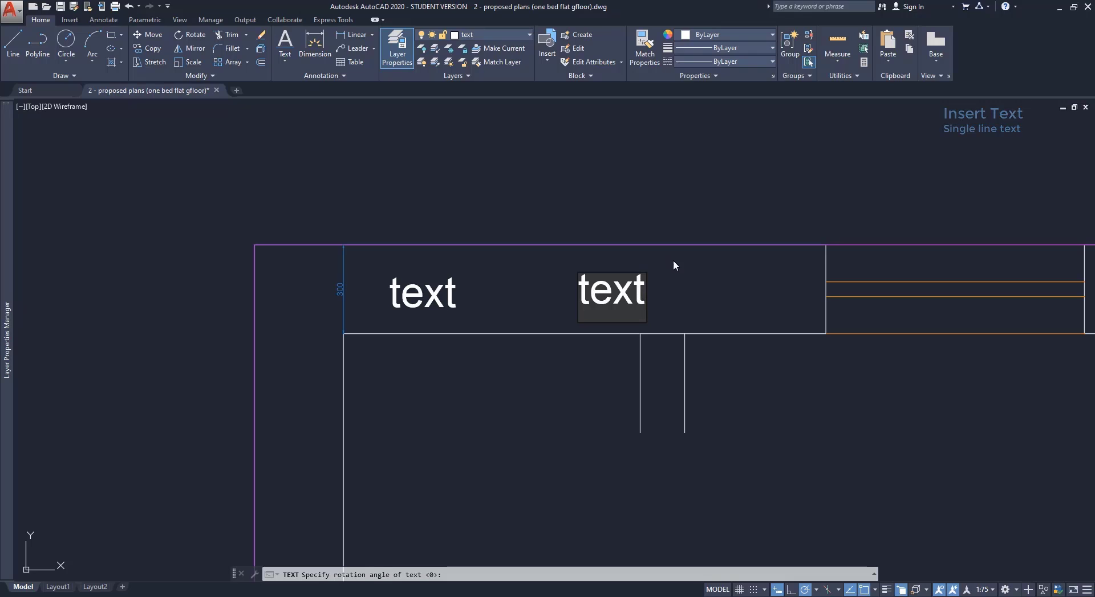
pyautogui.click(740, 371)
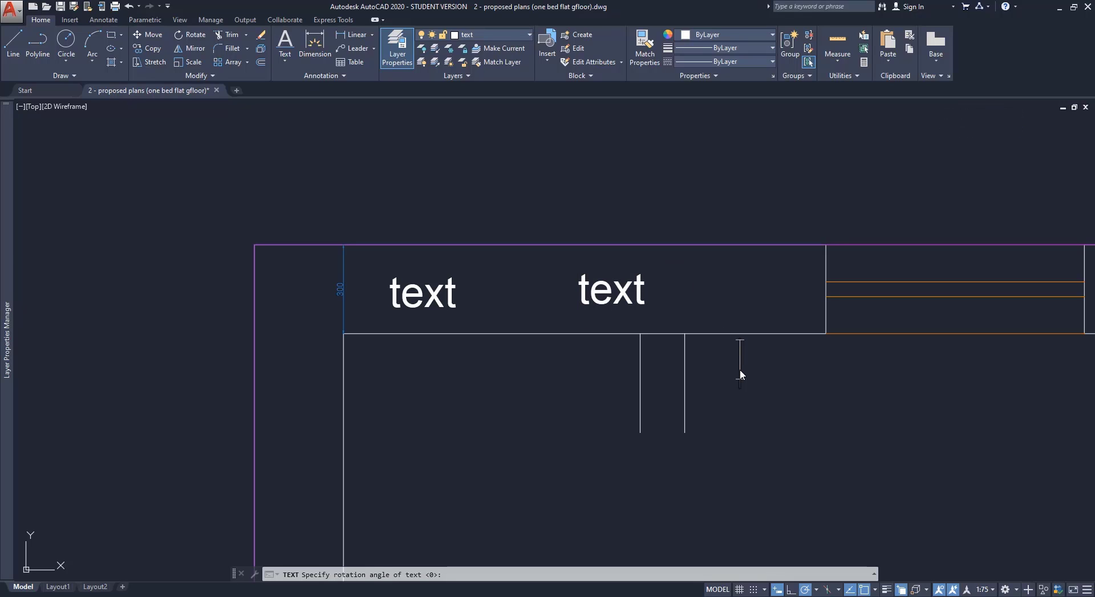
pyautogui.press('Escape')
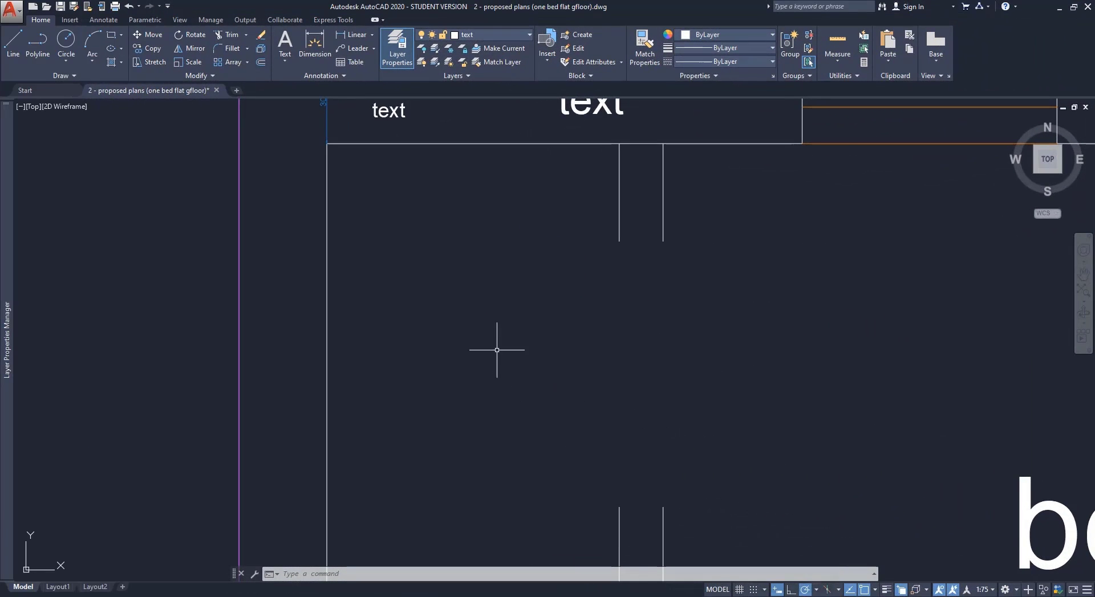
# Draw a multiline text box and type 'example of typing multiline text'.
pyautogui.click(284, 61)
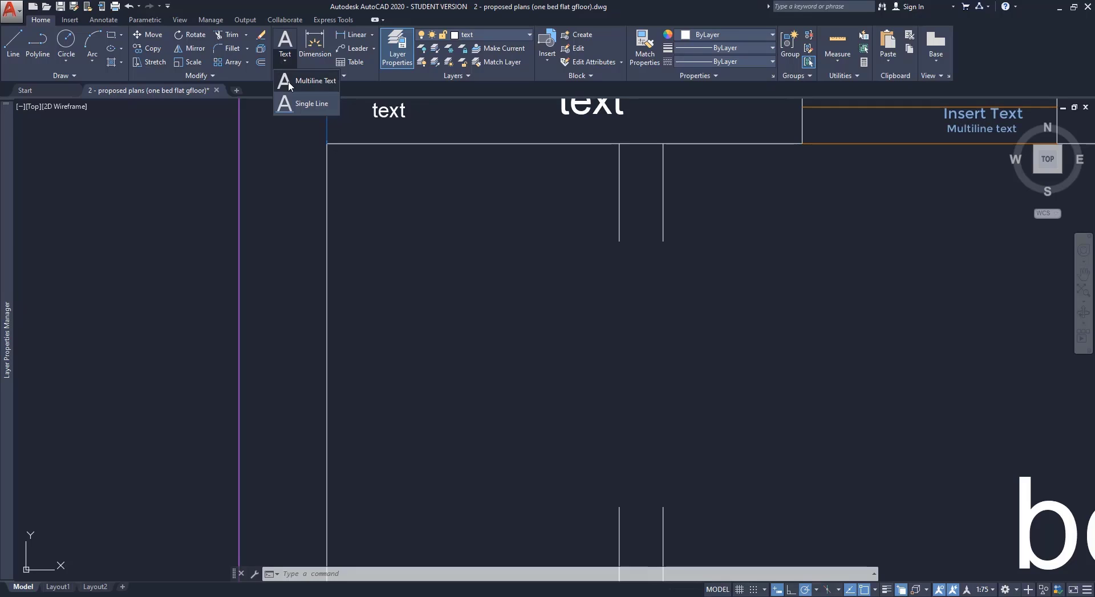
pyautogui.click(302, 81)
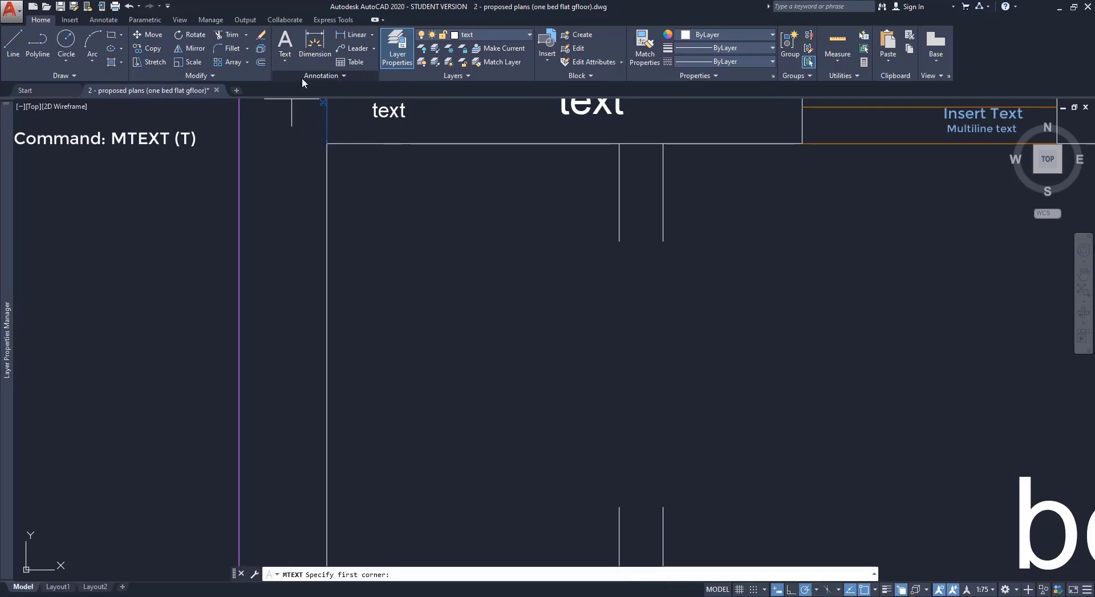
pyautogui.click(363, 203)
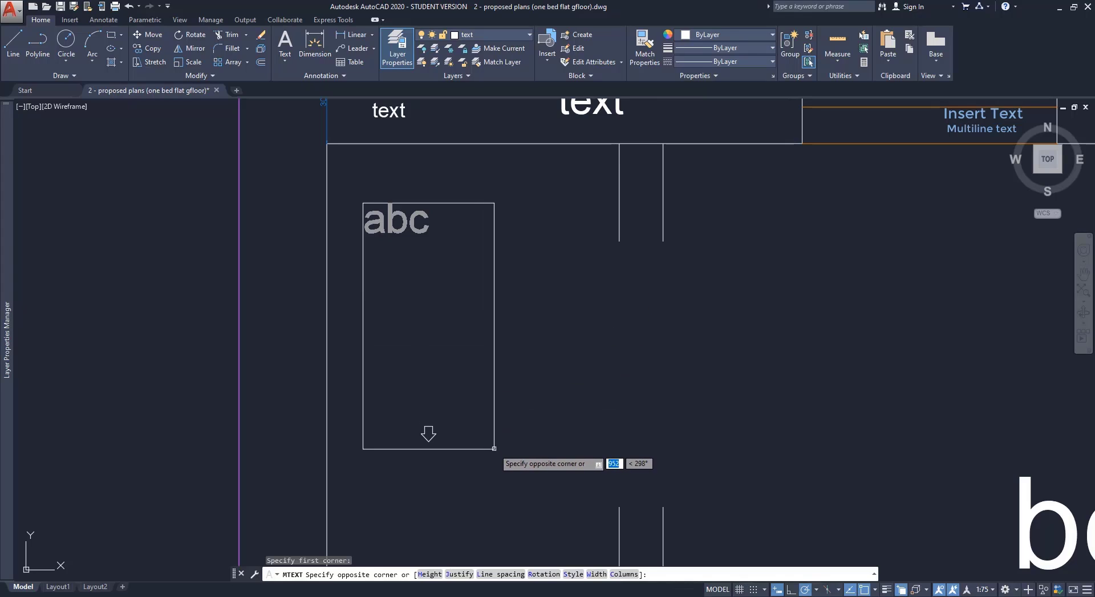
pyautogui.click(597, 298)
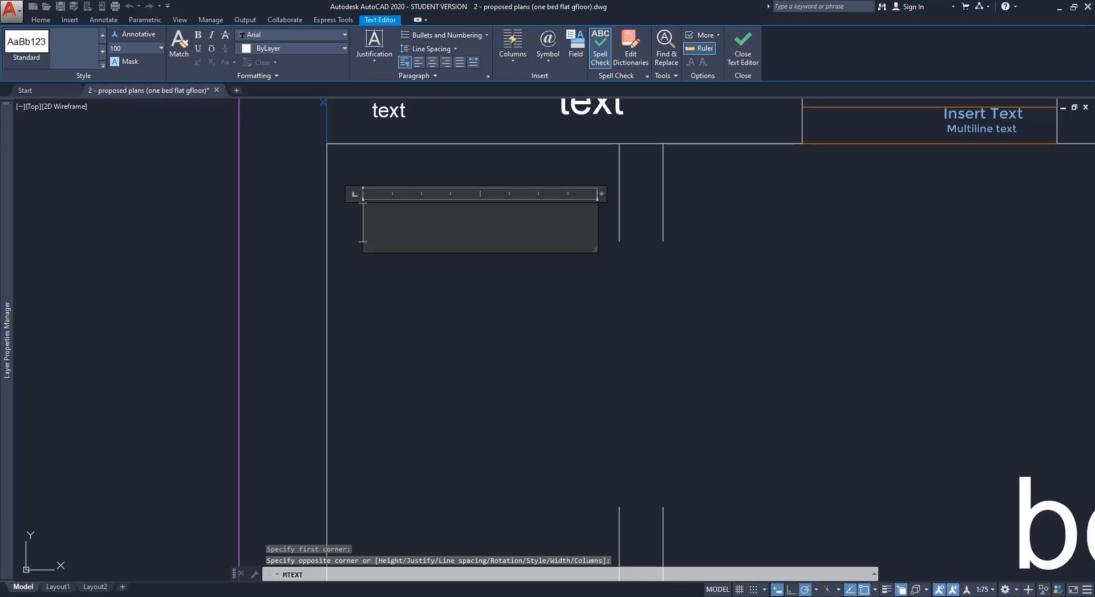
pyautogui.write('t')
pyautogui.press('BackSpace')
pyautogui.write('examp')
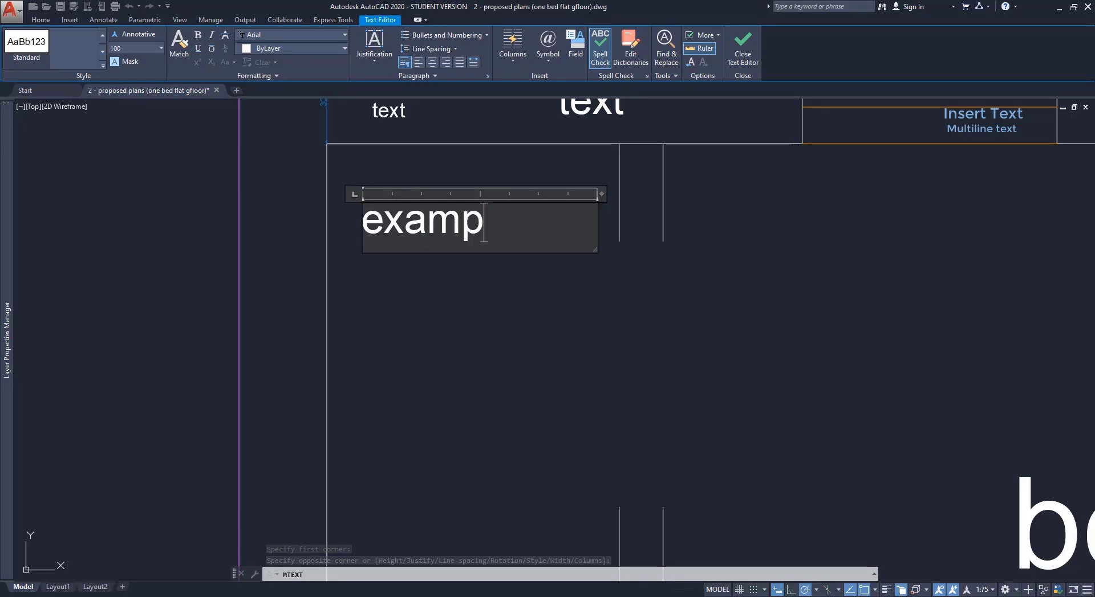
pyautogui.write('le of typing multiline')
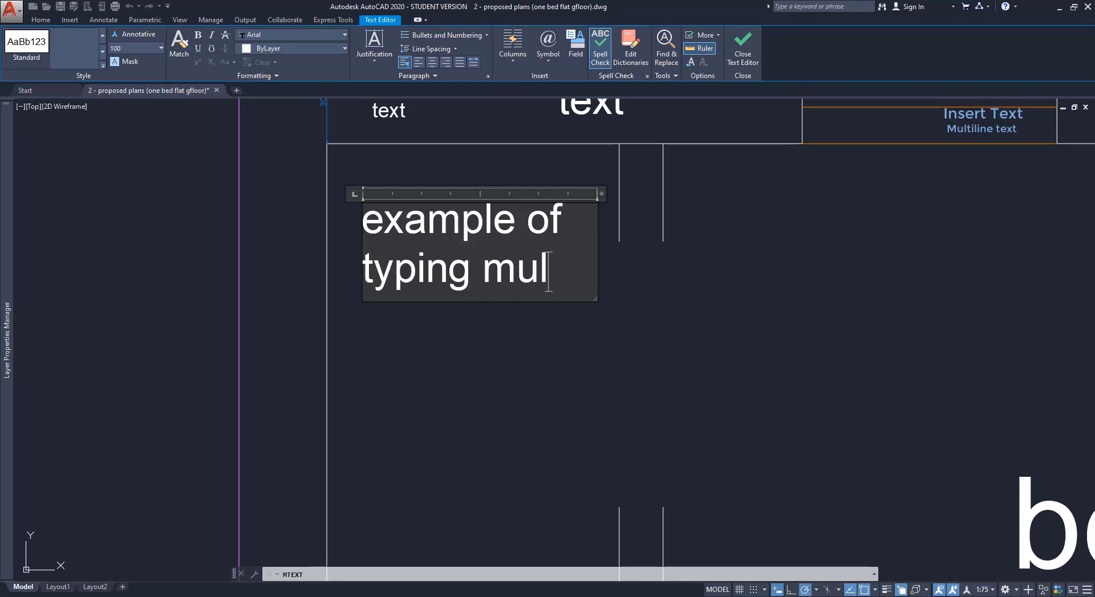
pyautogui.write(' text')
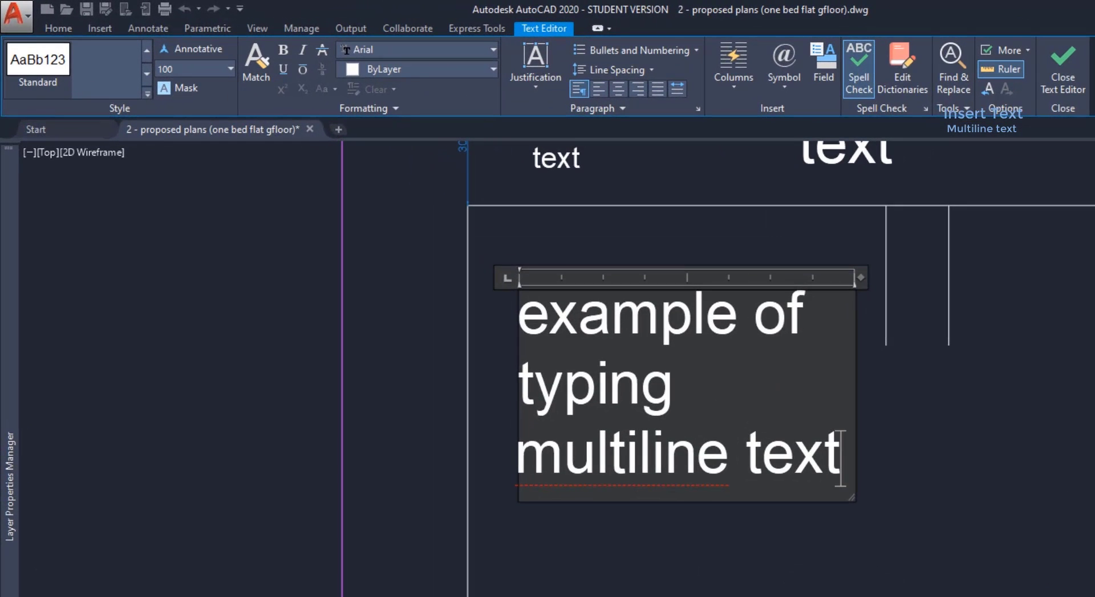
# Try left, centre and right alignment, leaving the paragraph justified.
pyautogui.click(778, 323)
pyautogui.click(597, 90)
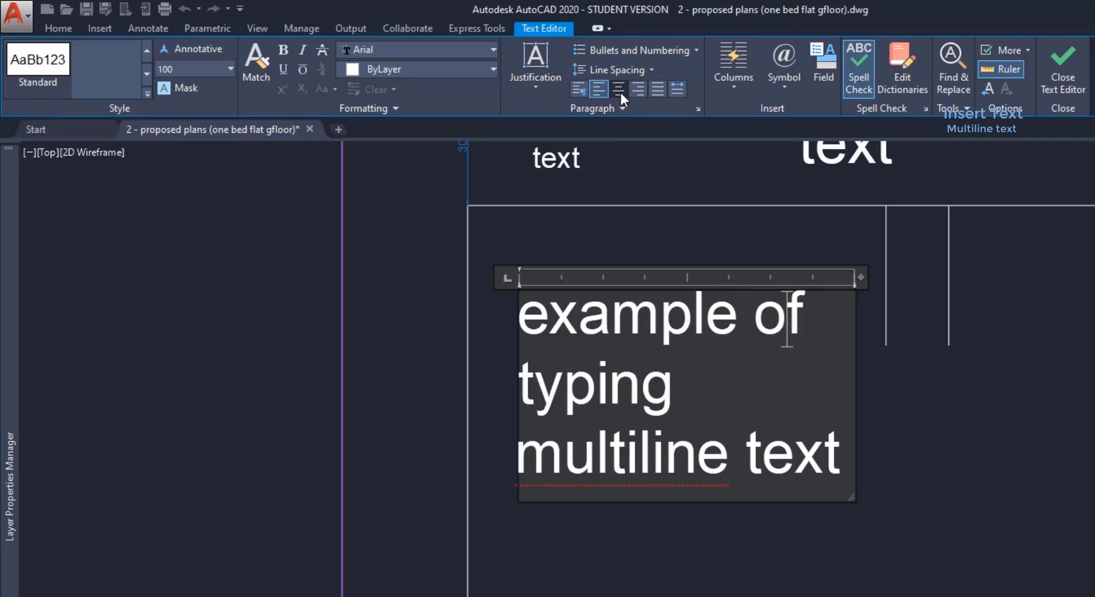
pyautogui.click(619, 91)
pyautogui.click(641, 89)
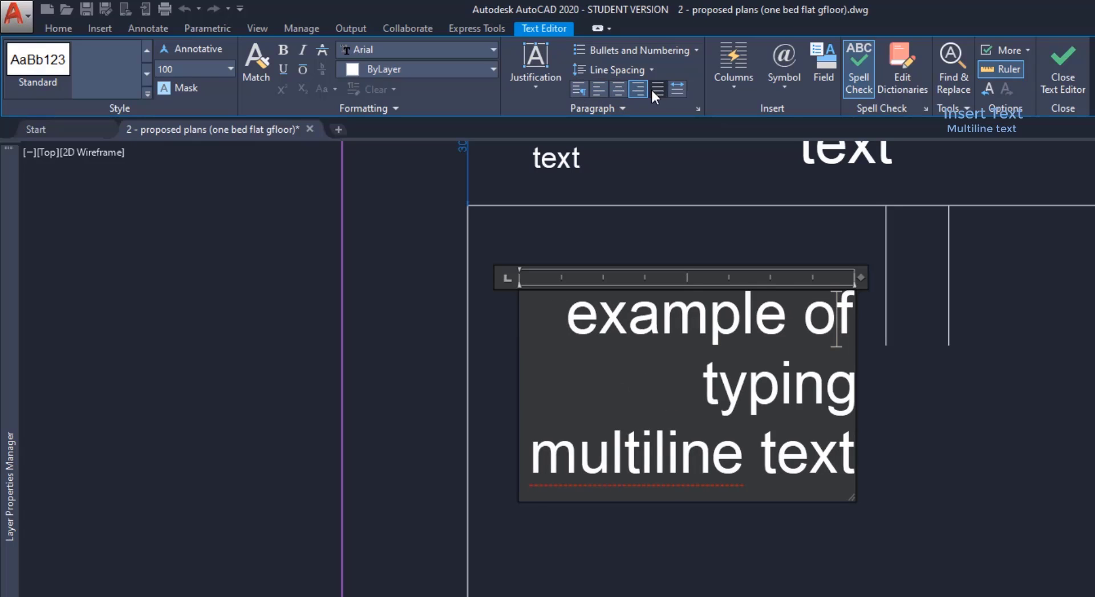
pyautogui.click(658, 90)
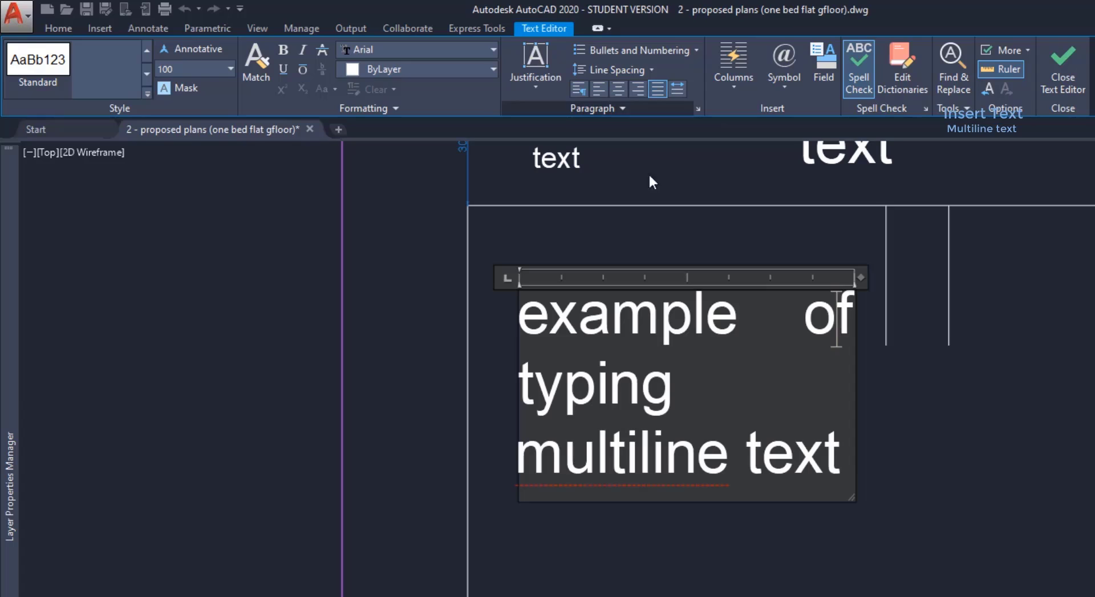
# Set all of the note's text to height 50 and commit the multiline text.
pyautogui.click(849, 477)
pyautogui.moveTo(849, 476); pyautogui.dragTo(466, 288)
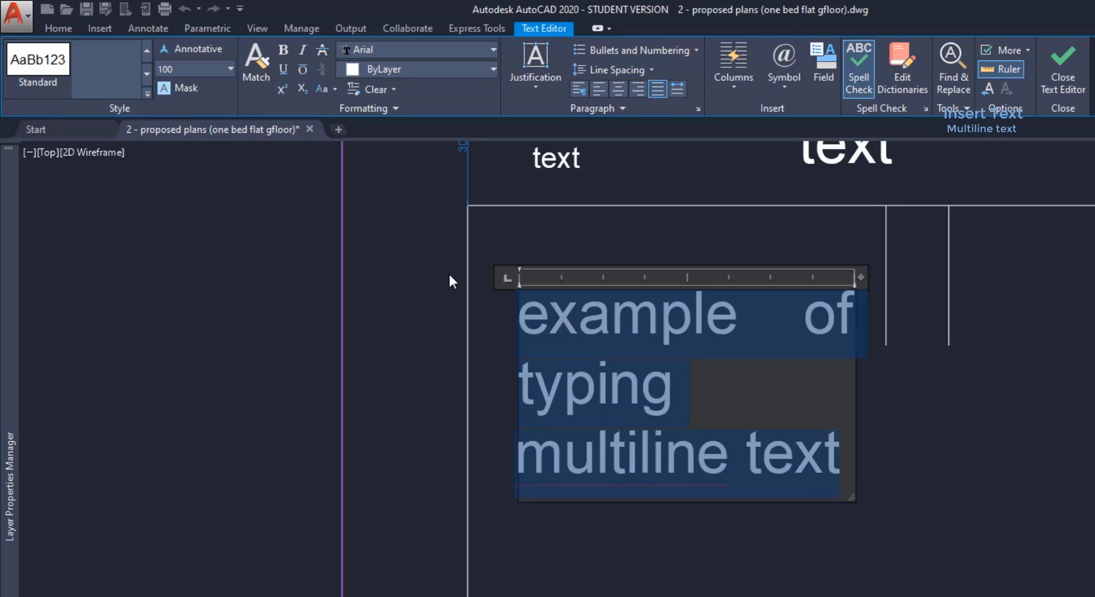
pyautogui.click(219, 69)
pyautogui.write('50')
pyautogui.press('Return')
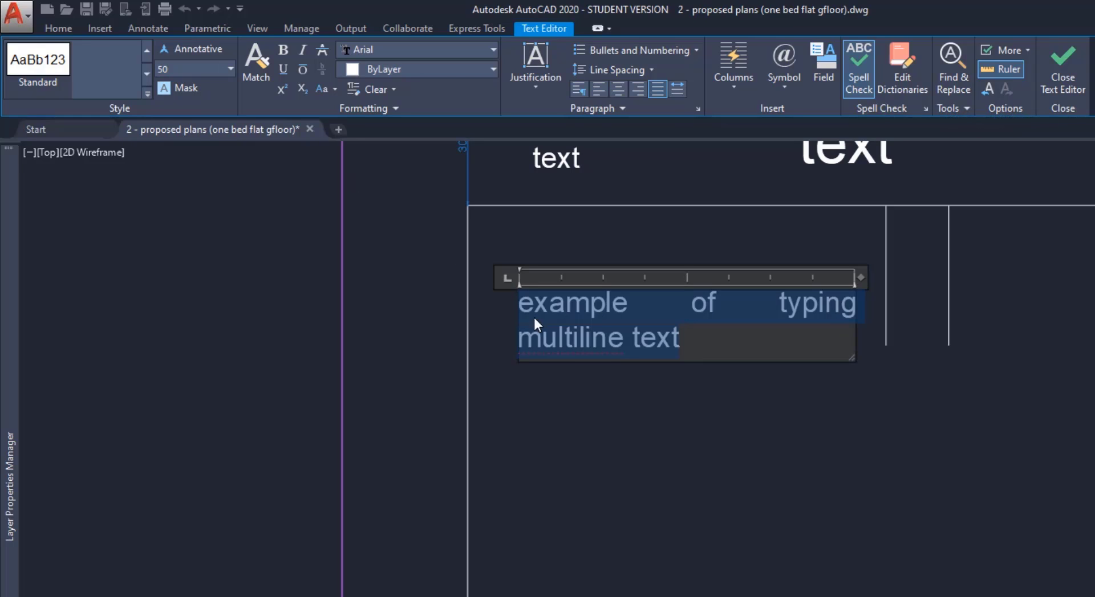
pyautogui.click(700, 397)
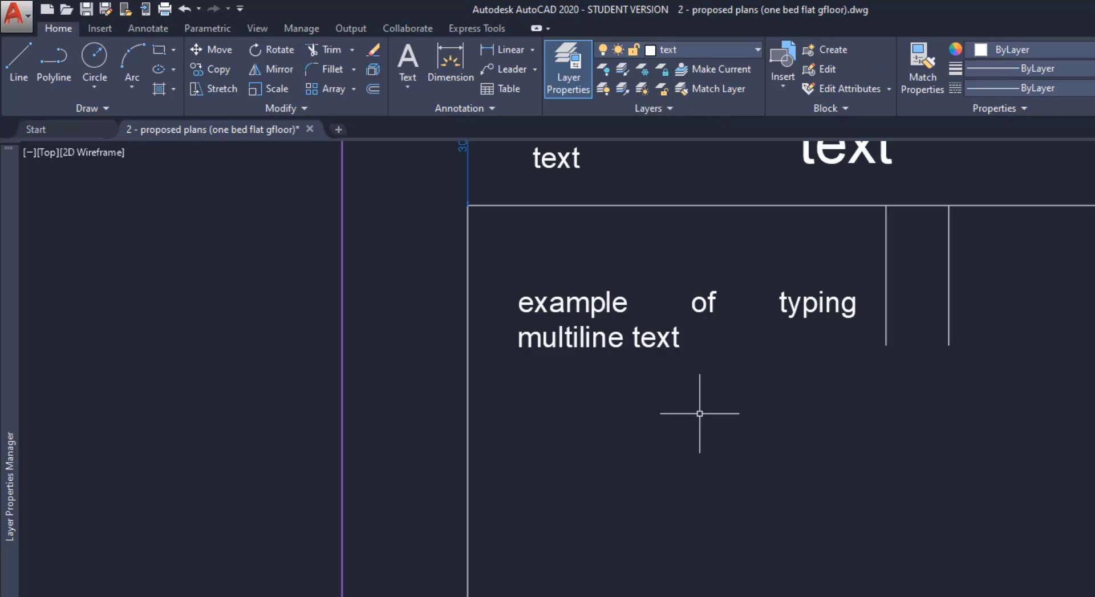